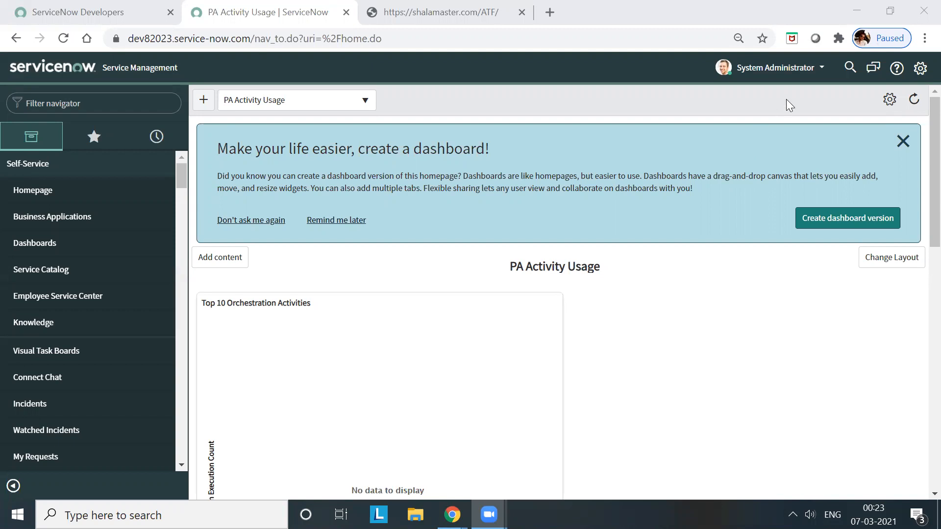
Step: Impersonate the ITIL User account from the System Administrator session
left_click(820, 71)
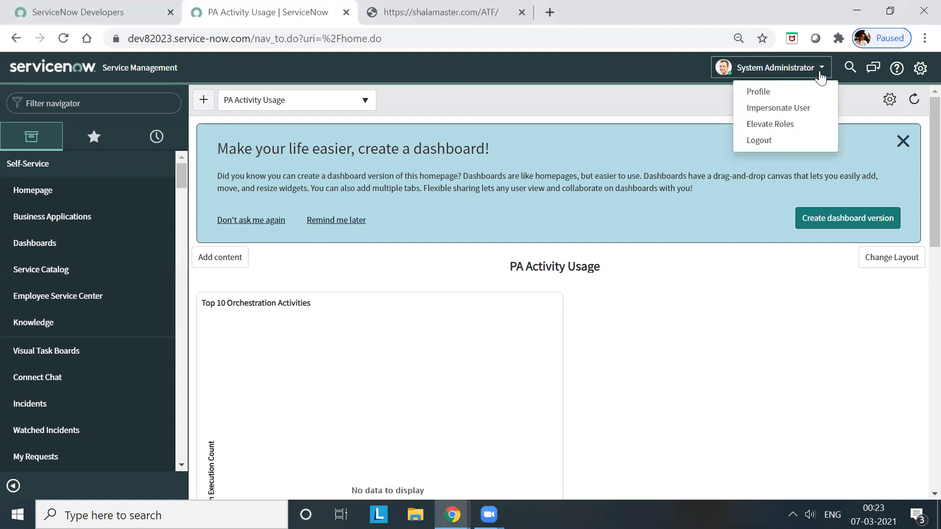
left_click(792, 112)
left_click(492, 120)
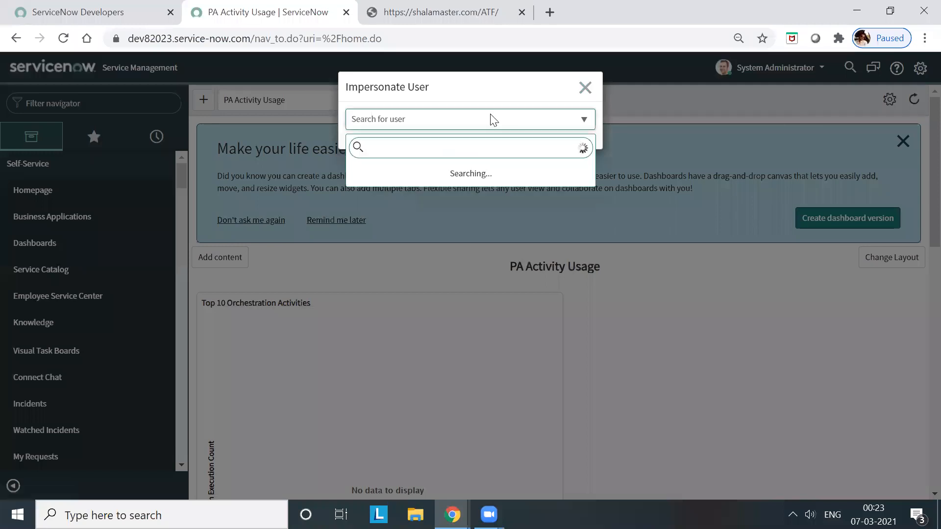
type("itil")
left_click(426, 179)
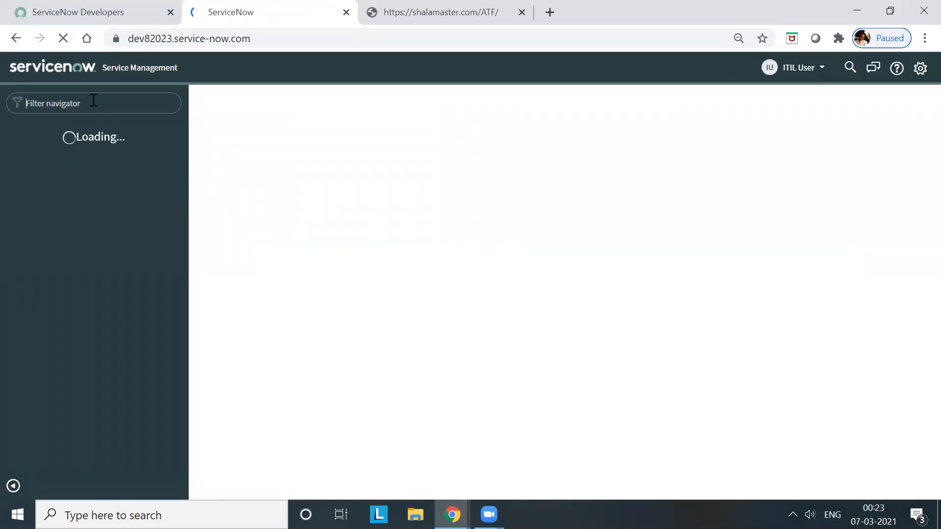
Step: Open a blank new incident form as the ITIL user, and end the impersonation after viewing its fields
type("incident")
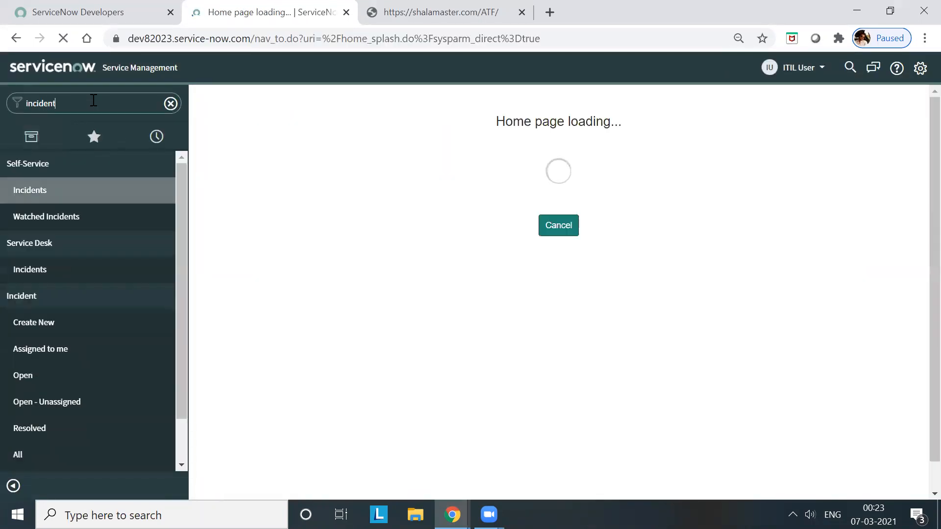
left_click(91, 322)
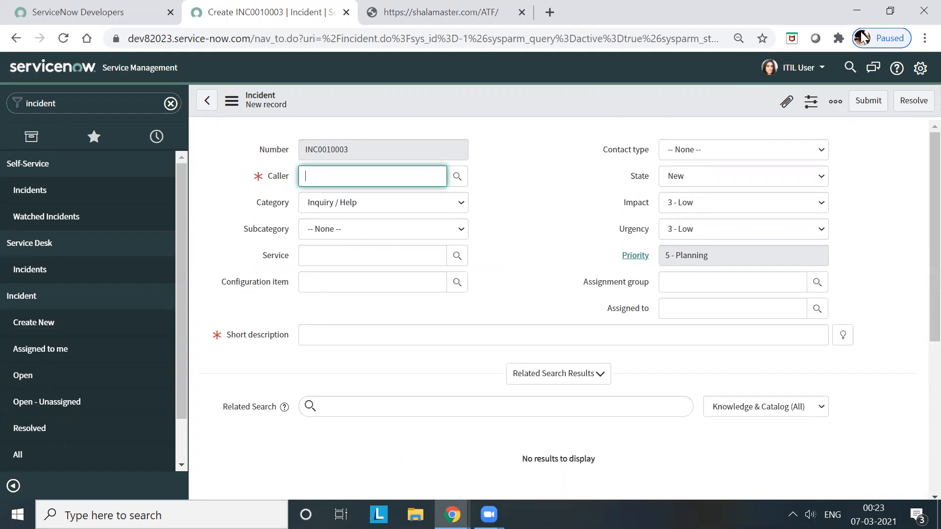
left_click(821, 72)
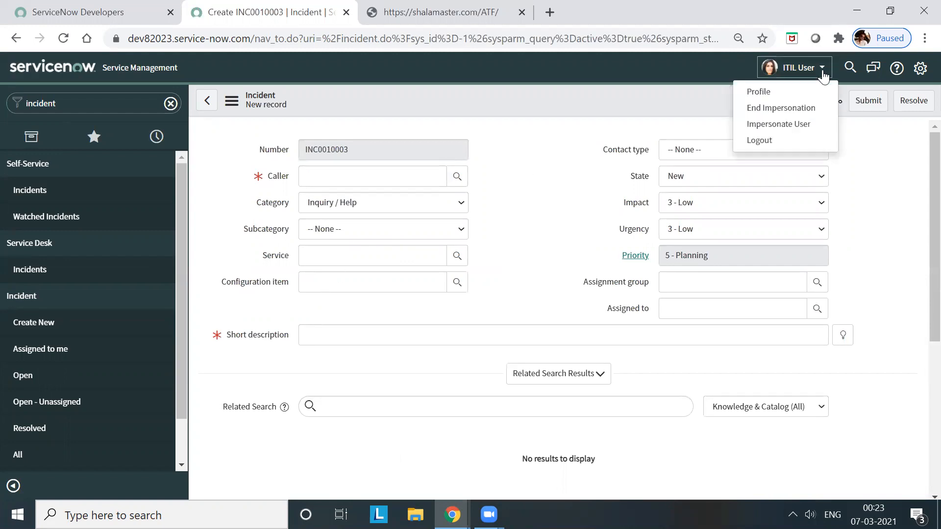
left_click(792, 110)
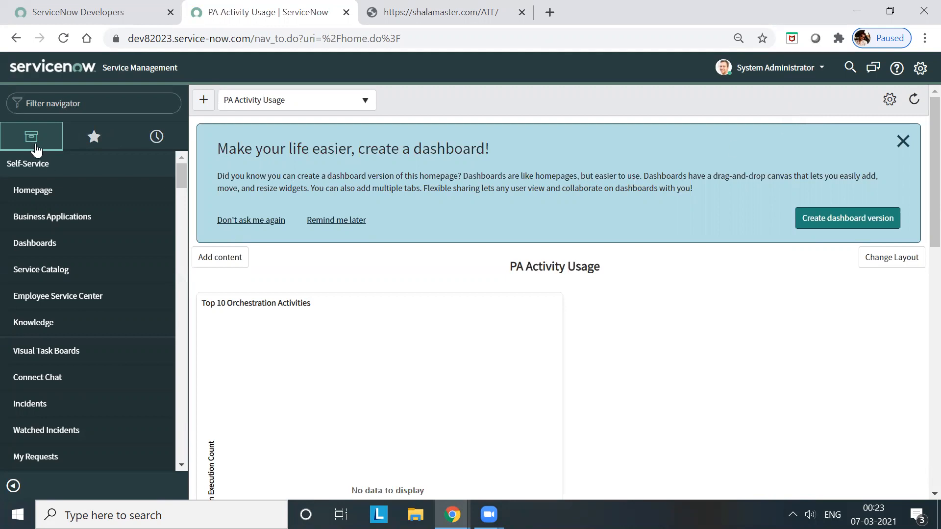
Step: Filter the navigator for ATF and view the Automated Test Framework's Tests and Suites lists
left_click(84, 104)
type("A")
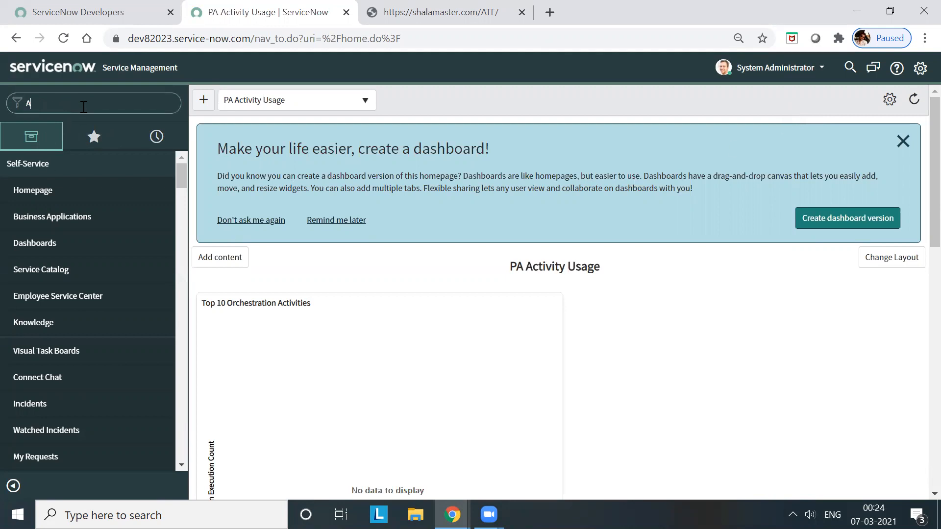
type("TF")
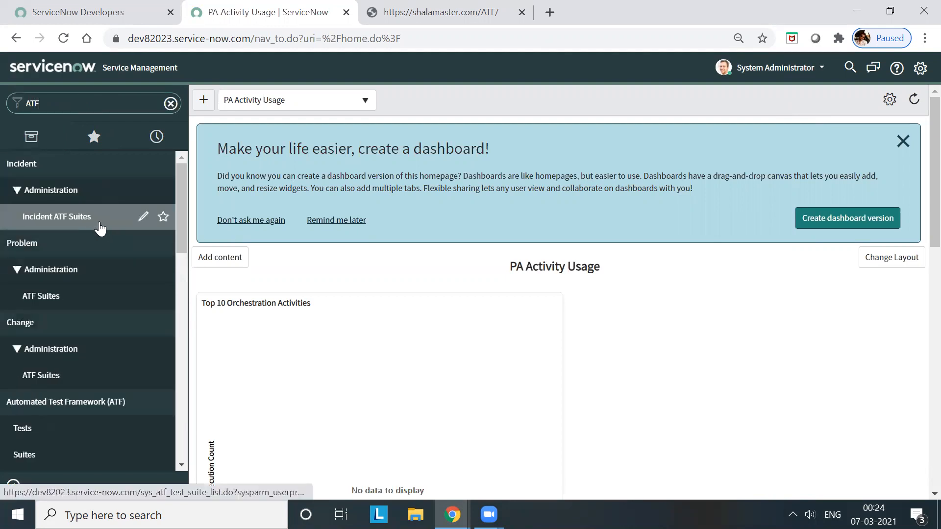
scroll(90, 299, "down", 3)
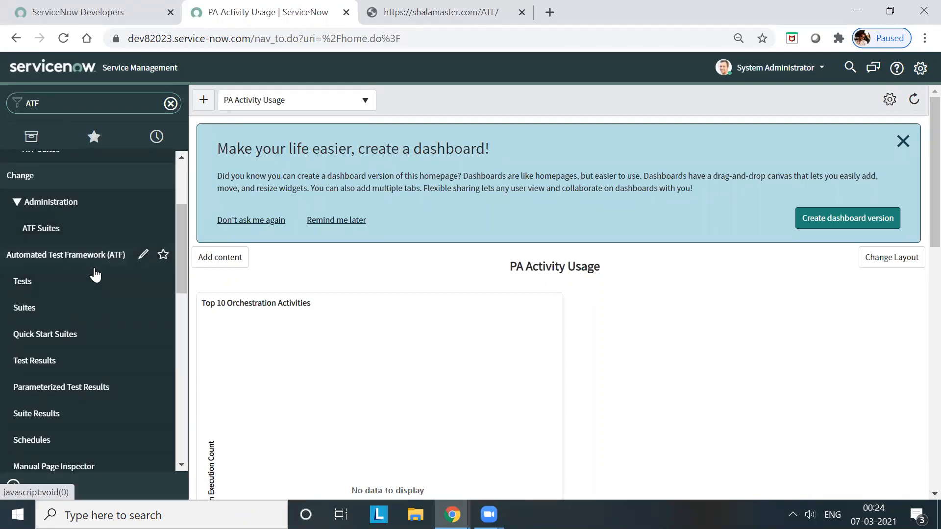
scroll(95, 276, "down", 1)
left_click(69, 208)
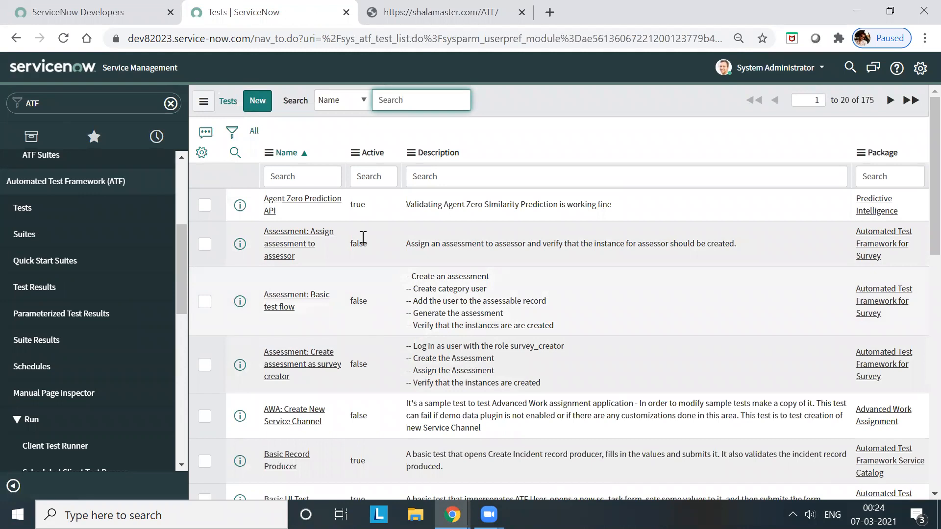
left_click(83, 240)
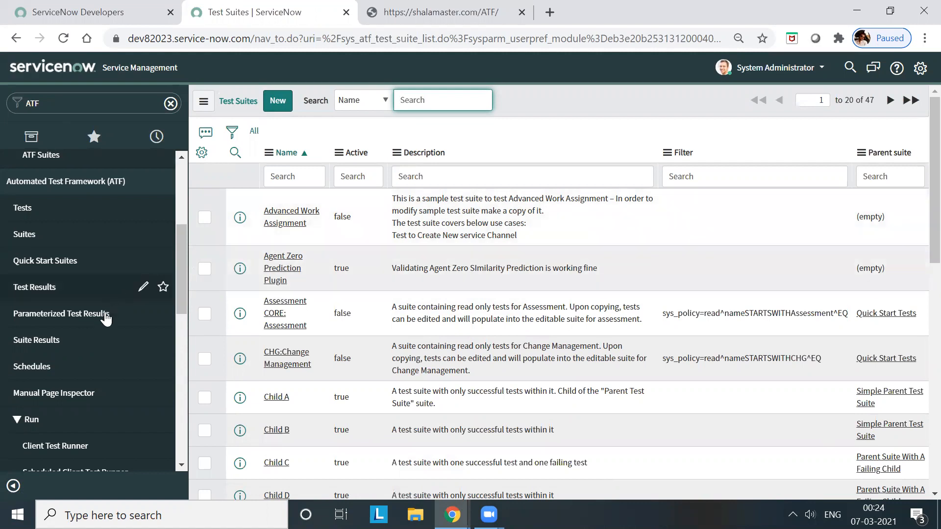
Step: Open the Automated Test Framework properties and review the test execution, debugging, screenshot, report and email settings
scroll(106, 319, "down", 7)
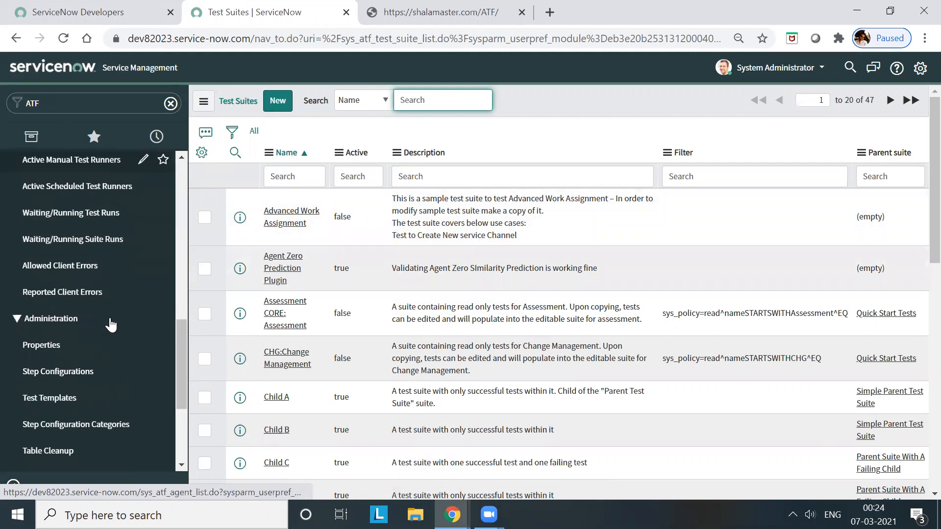
scroll(110, 321, "down", 4)
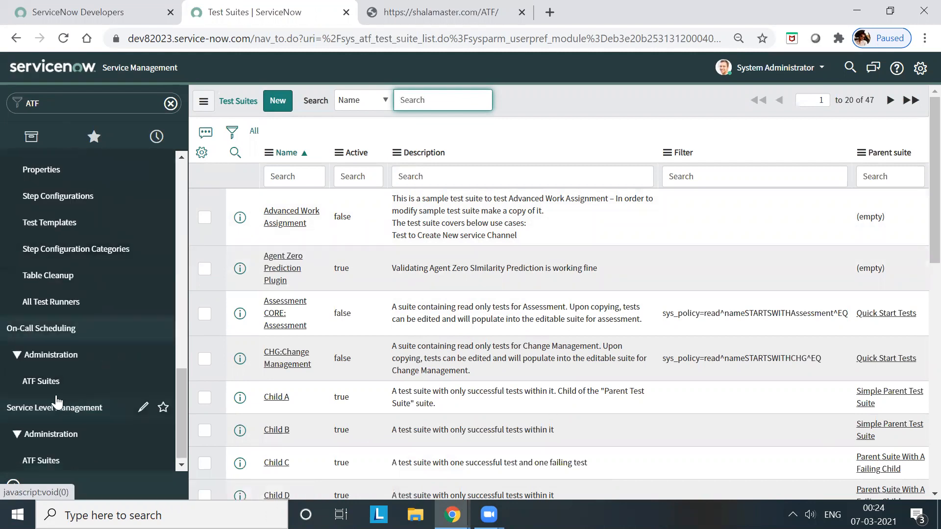
scroll(98, 356, "up", 1)
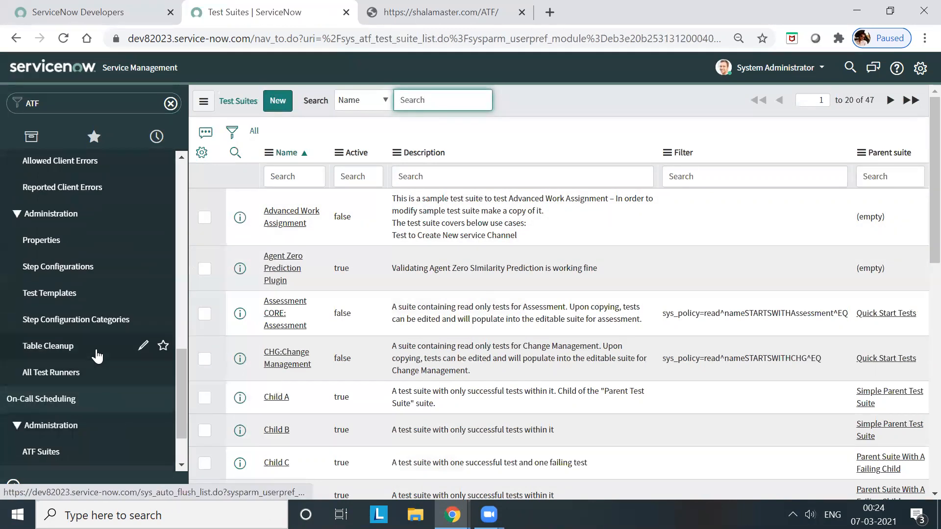
left_click(75, 243)
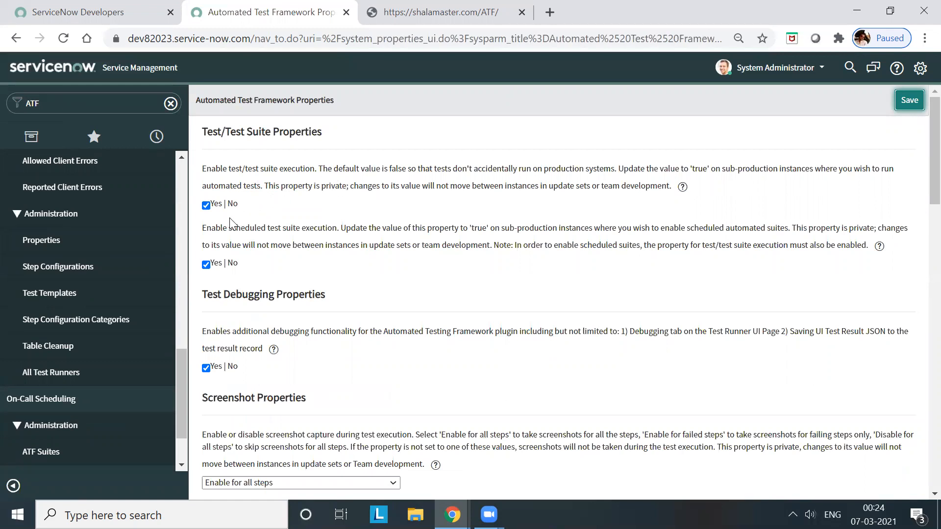
scroll(313, 294, "down", 2)
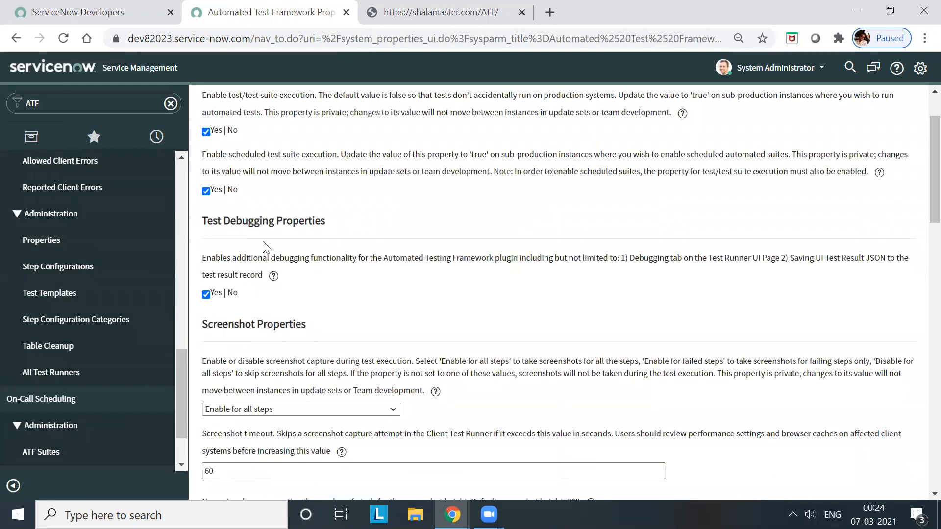
scroll(327, 294, "down", 2)
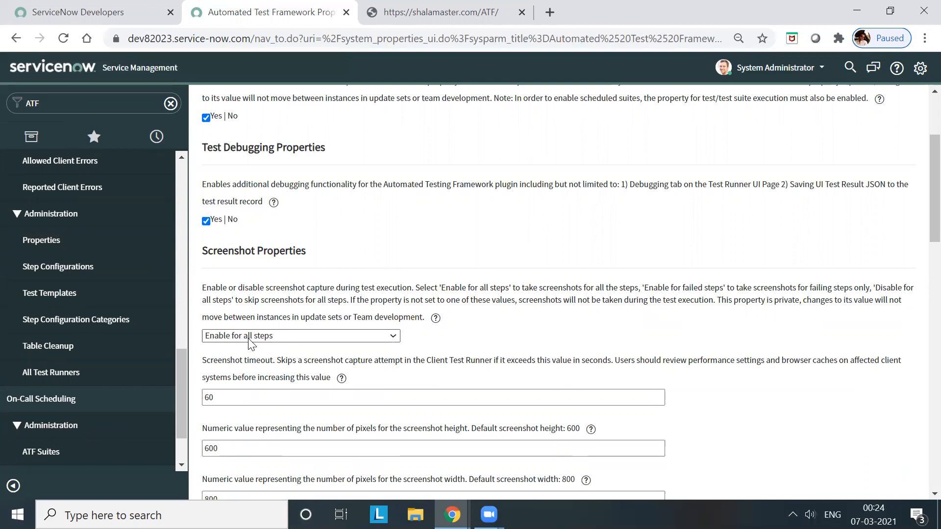
scroll(252, 348, "down", 6)
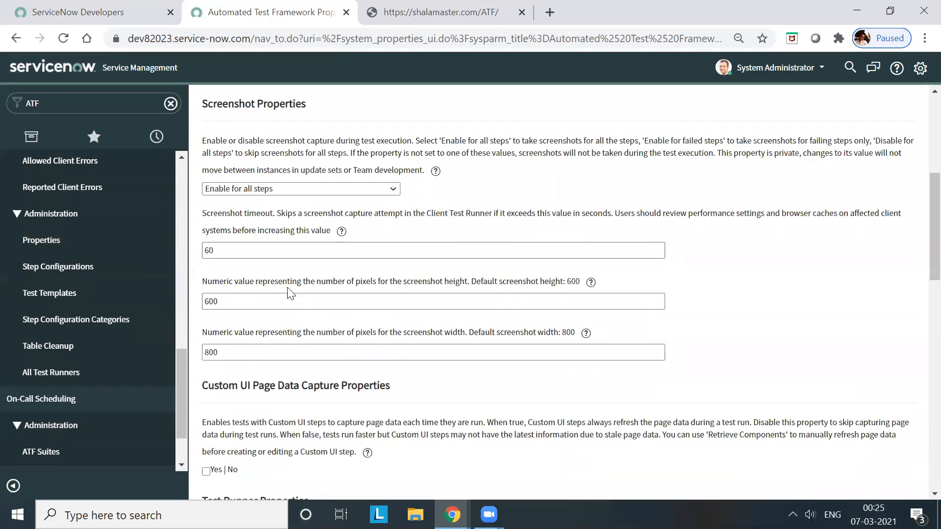
scroll(263, 399, "down", 10)
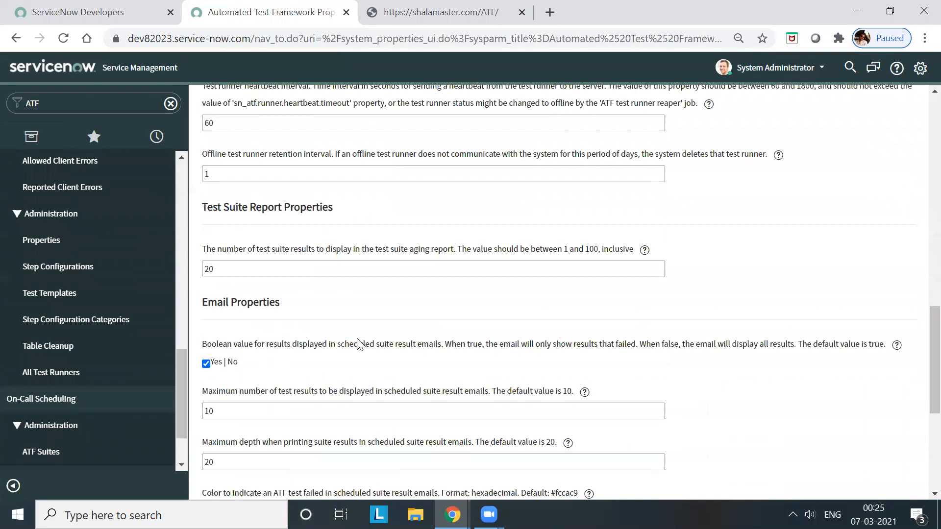
scroll(359, 343, "up", 15)
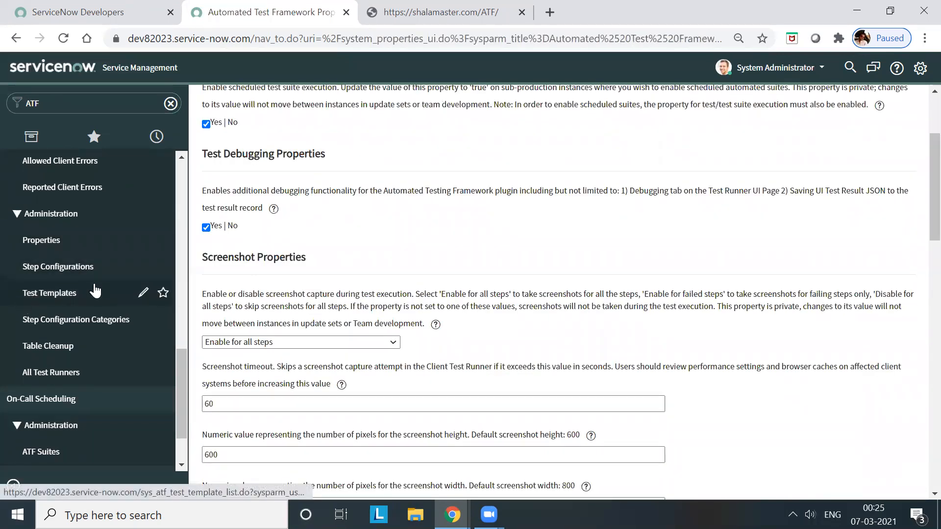
Step: Look through the Automated Test Framework's step configurations and return to its list of tests
left_click(73, 275)
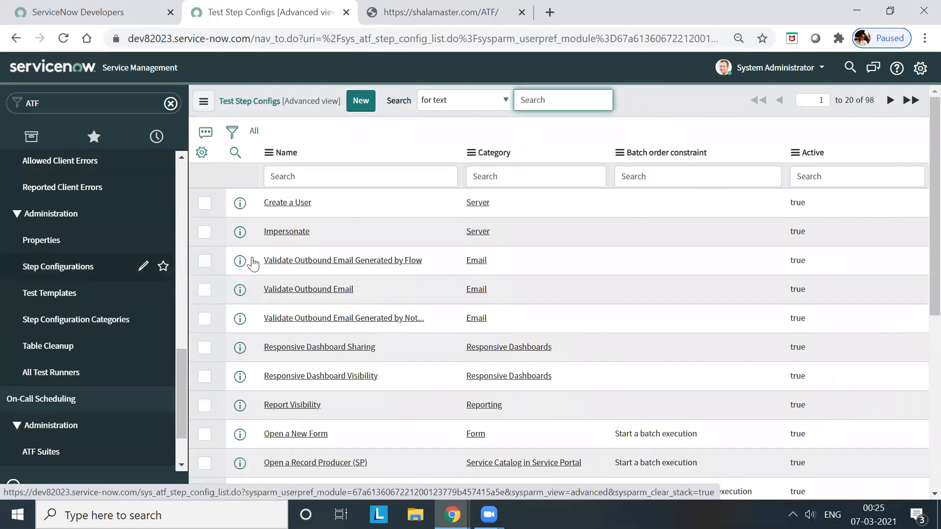
scroll(471, 265, "down", 4)
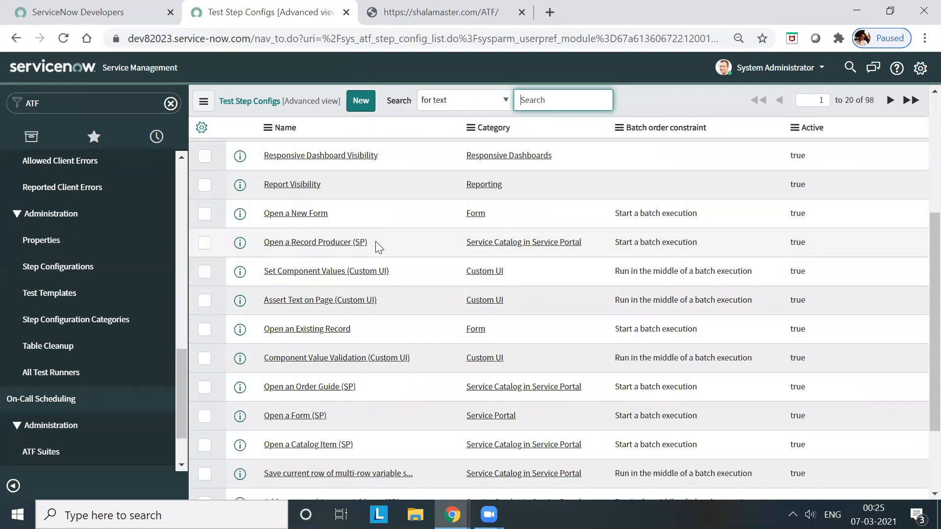
scroll(67, 303, "up", 4)
scroll(69, 301, "up", 3)
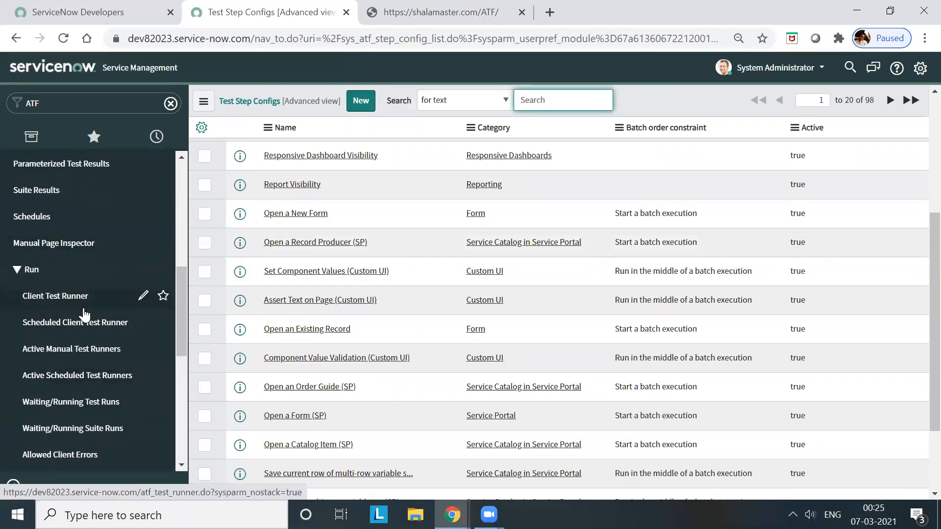
scroll(84, 313, "up", 5)
left_click(61, 278)
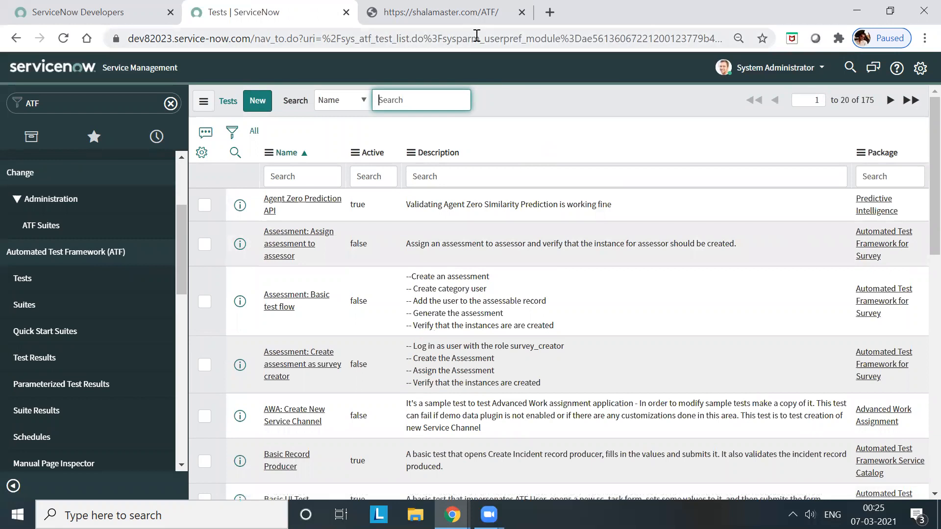
Step: Open the Meeting Notes page at shalamaster.com/meetingnotes in a new browser tab
left_click(545, 22)
type("sha")
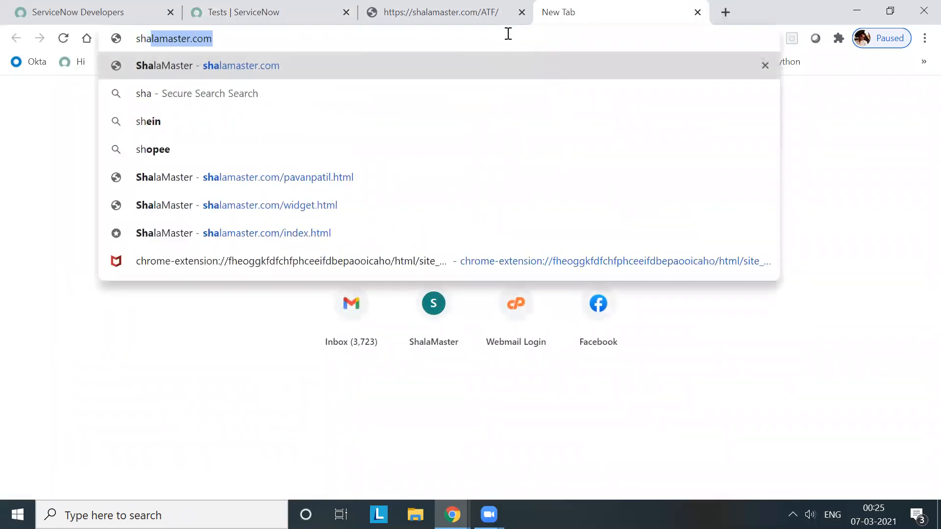
type("l")
key("End")
type("/m")
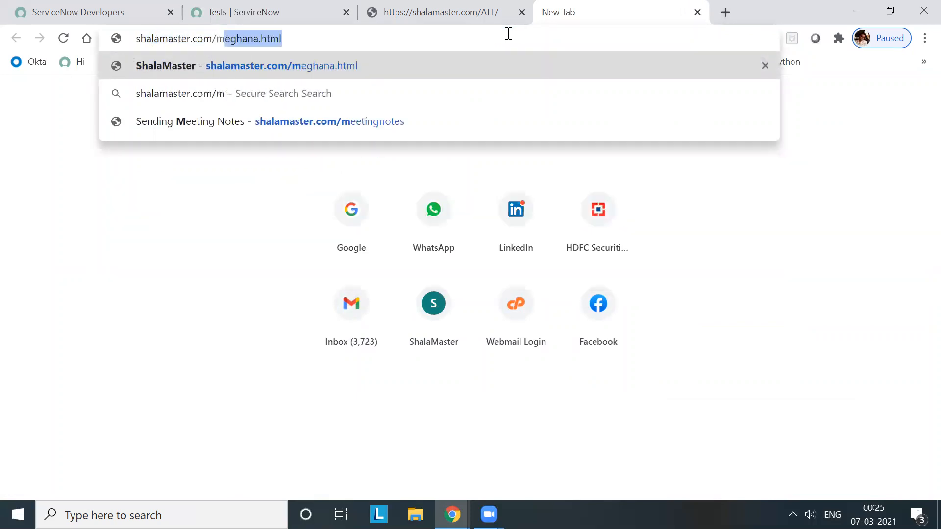
key("Down")
key("Down")
key("Return")
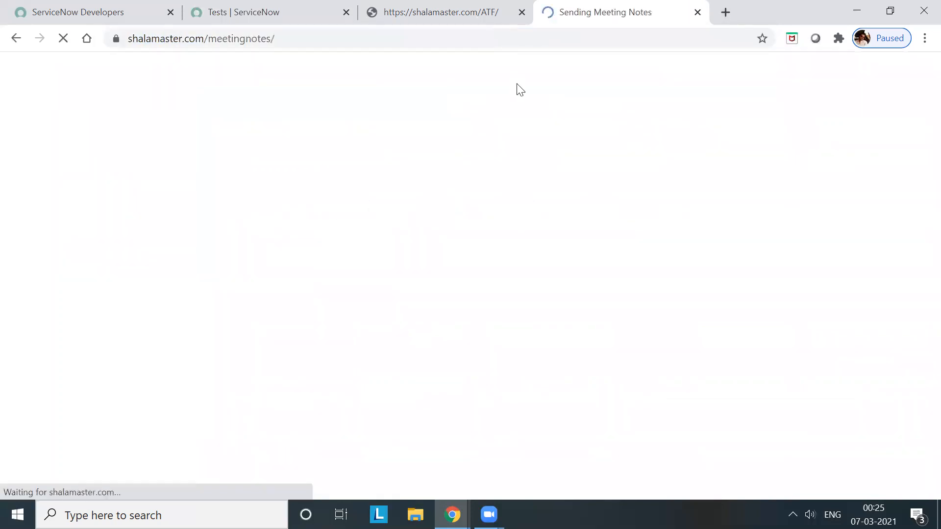
Step: Begin the first numbered note in the meeting notes with "1. For ITIL User we"
left_click(348, 249)
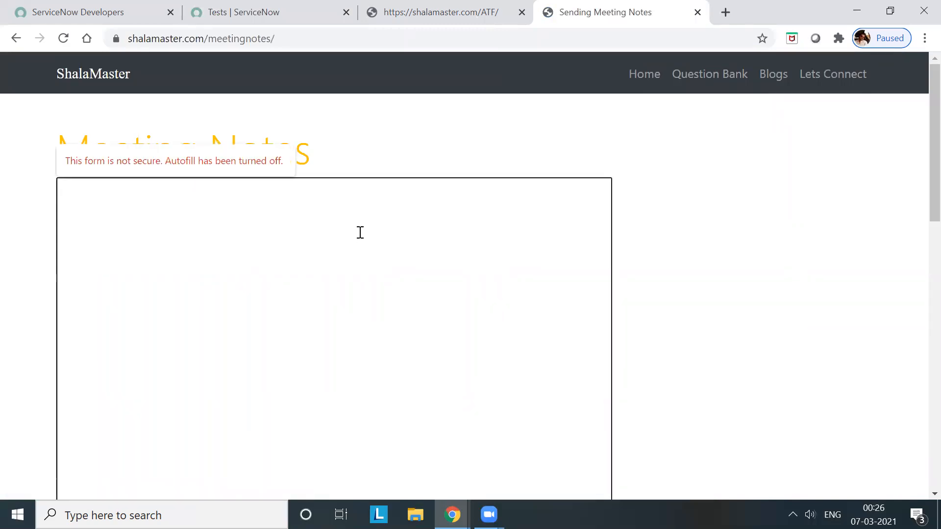
left_click(317, 244)
type("1. ")
type("Wh")
type("eneve")
type("r ITIS")
key("BackSpace")
key("BackSpace")
key("BackSpace")
key("BackSpace")
key("BackSpace")
key("BackSpace")
key("BackSpace")
key("BackSpace")
type("For ITILUSer")
key("BackSpace")
key("BackSpace")
type("User we ")
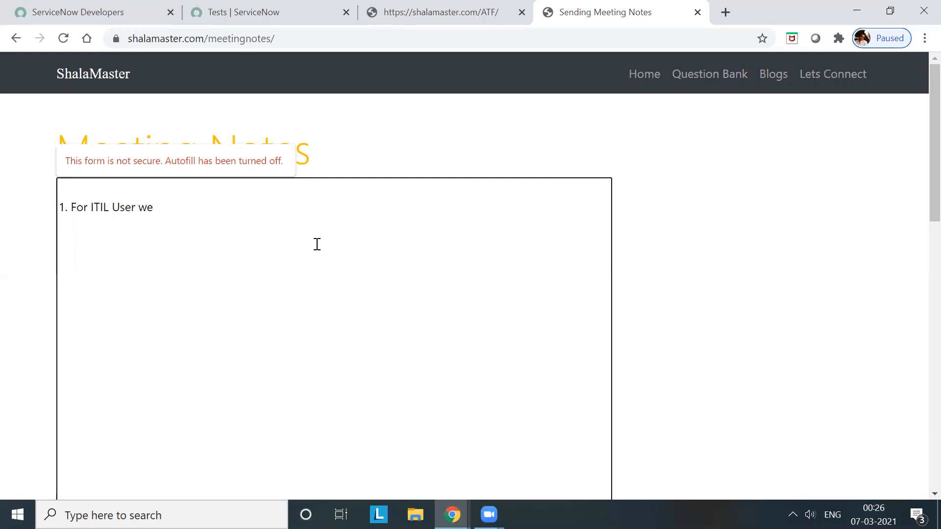
Step: Complete the first note's sentence with "should have the following mandatroy fields while creating incident"
type(" should have the fllowing")
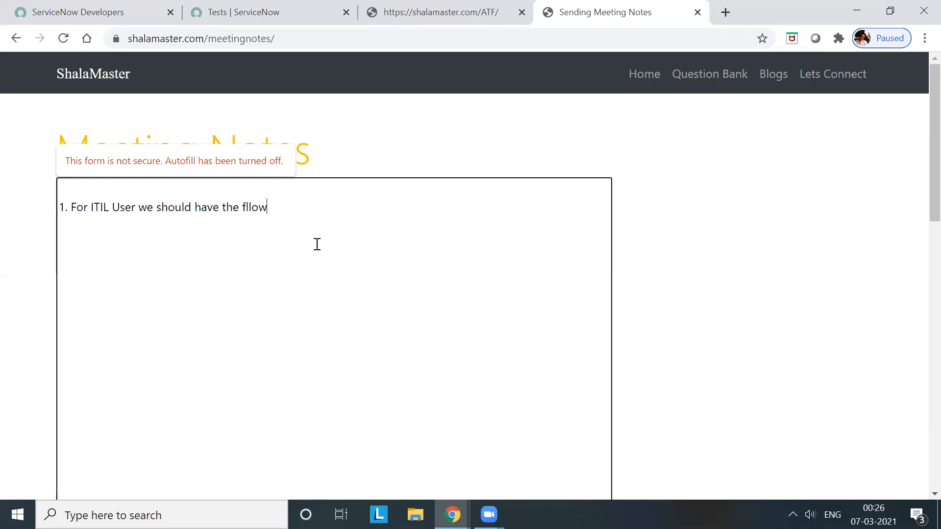
key("BackSpace")
key("BackSpace")
key("BackSpace")
key("BackSpace")
key("BackSpace")
key("BackSpace")
type("ollowing mandatroy foelds")
key("BackSpace")
key("BackSpace")
key("BackSpace")
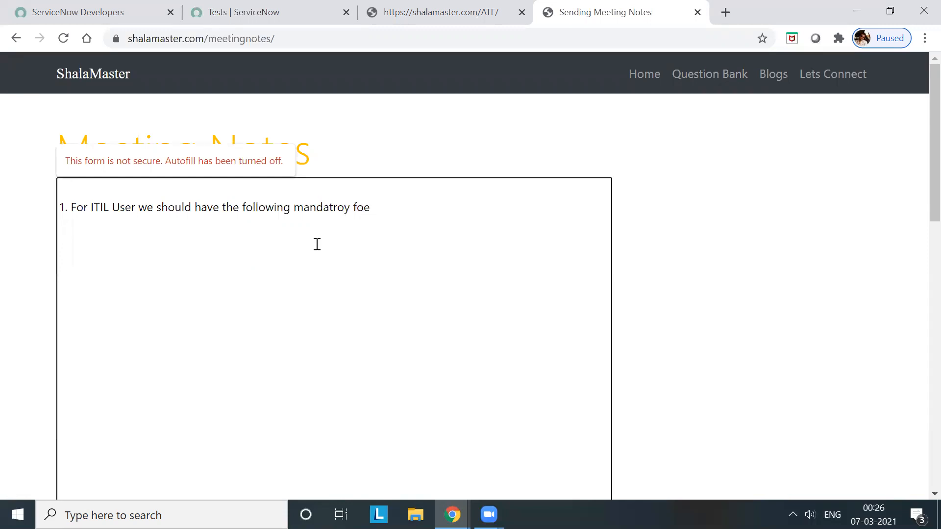
type("ields while creatin")
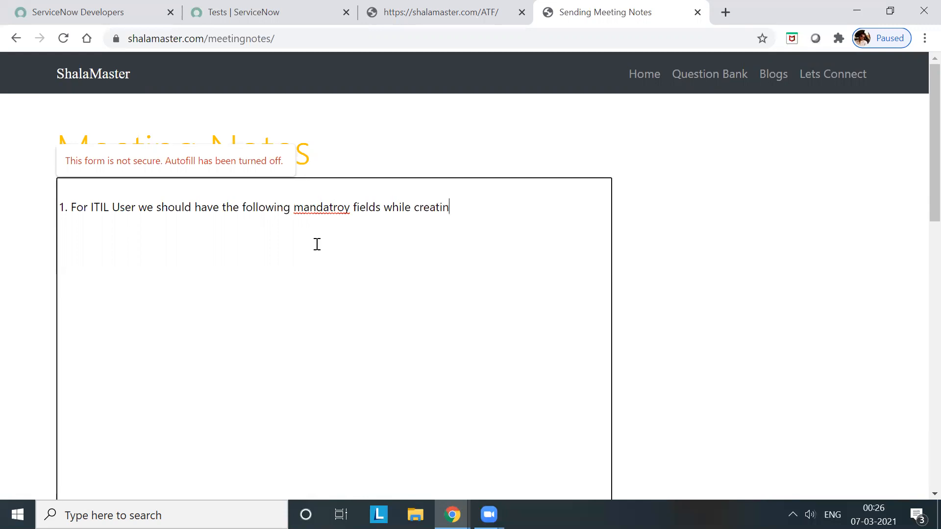
type("g incident")
Step: List the mandatory fields on separate lines below the sentence as "1.Caller", "2.Short Description" and "3.Description"
key("Return")
type("1.Caller")
key("Return")
type("2.Sh")
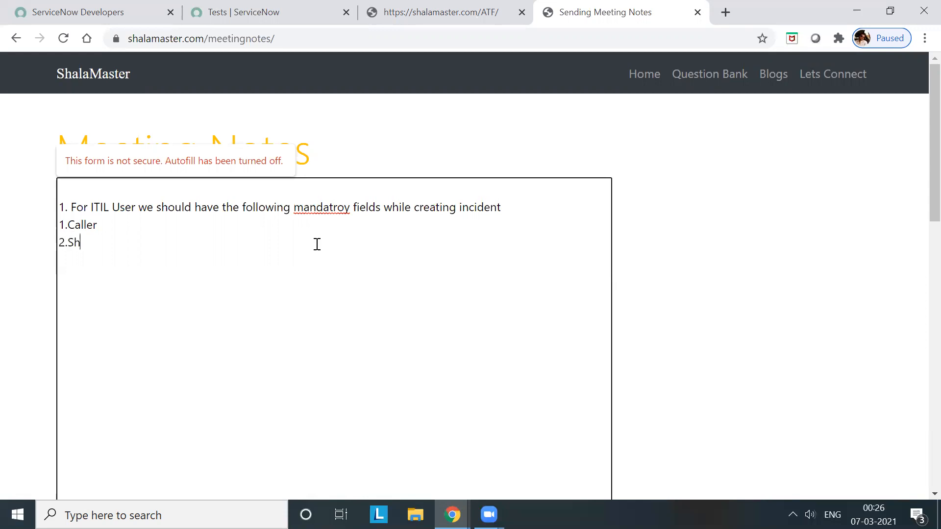
type("ort Description 3.Description")
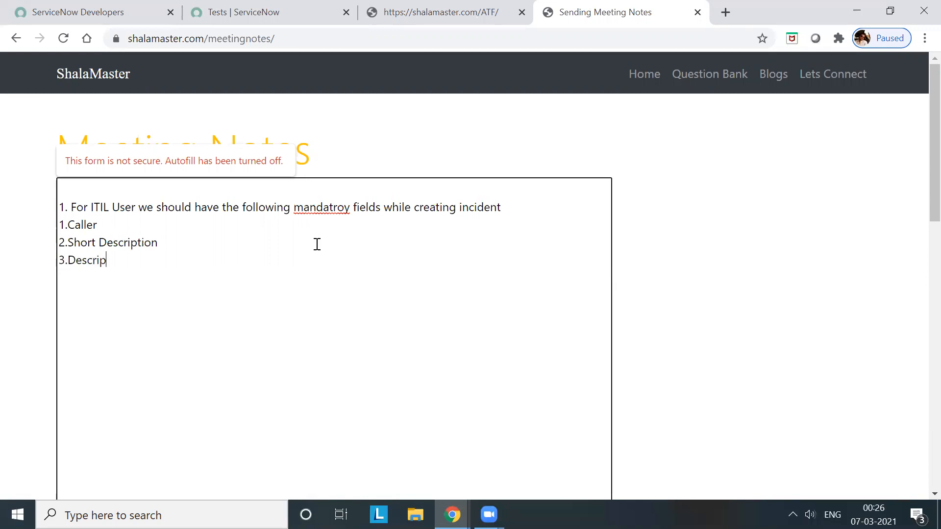
Step: Correct the misspelled "mandatroy" to "mandatory" in the note and indent the Caller, Short Description and Description lines beneath it
right_click(318, 210)
left_click(354, 223)
left_click(69, 207)
left_click(60, 224)
left_click(61, 244)
left_click(62, 260)
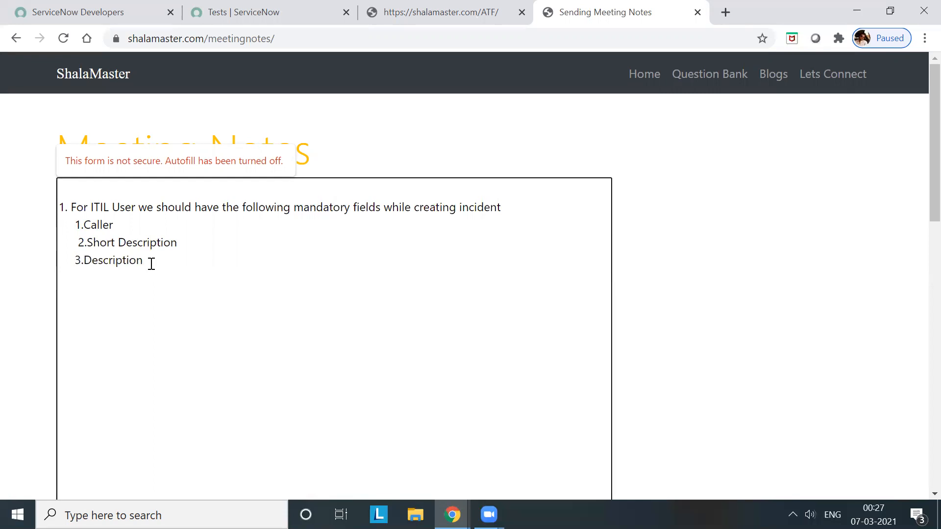
left_click(74, 226)
Step: Switch to the ServiceNow Tests list and start a new test record named "My New Test - Incident"
left_click(262, 14)
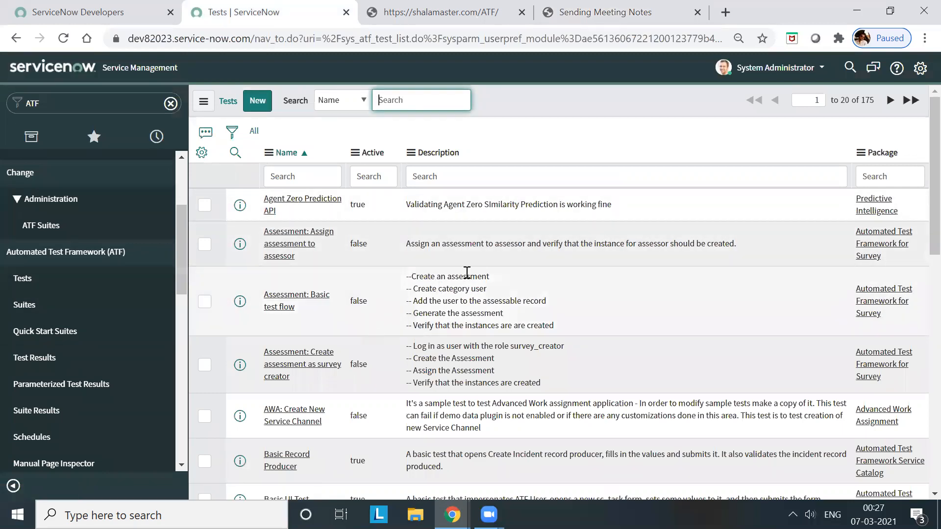
left_click(257, 109)
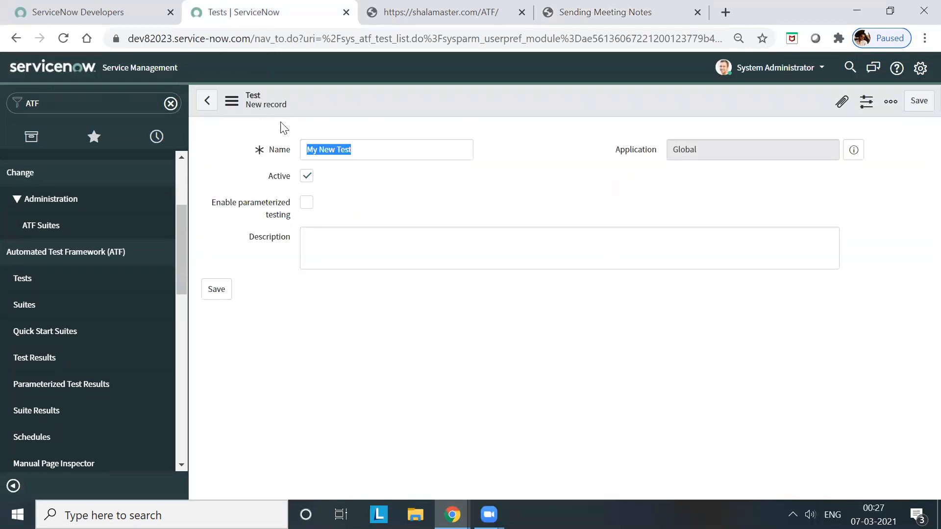
left_click(376, 148)
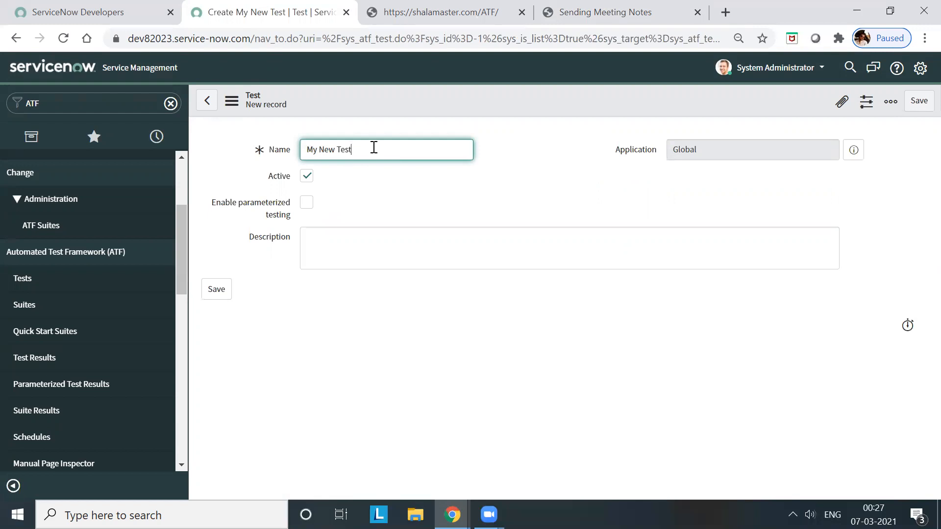
type("- Incident")
left_click(330, 254)
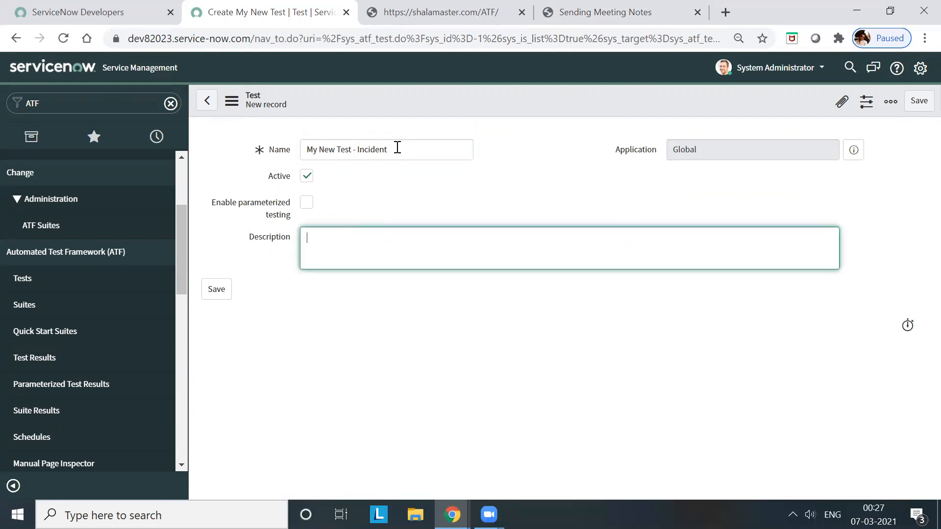
left_click_drag(397, 148, 279, 136)
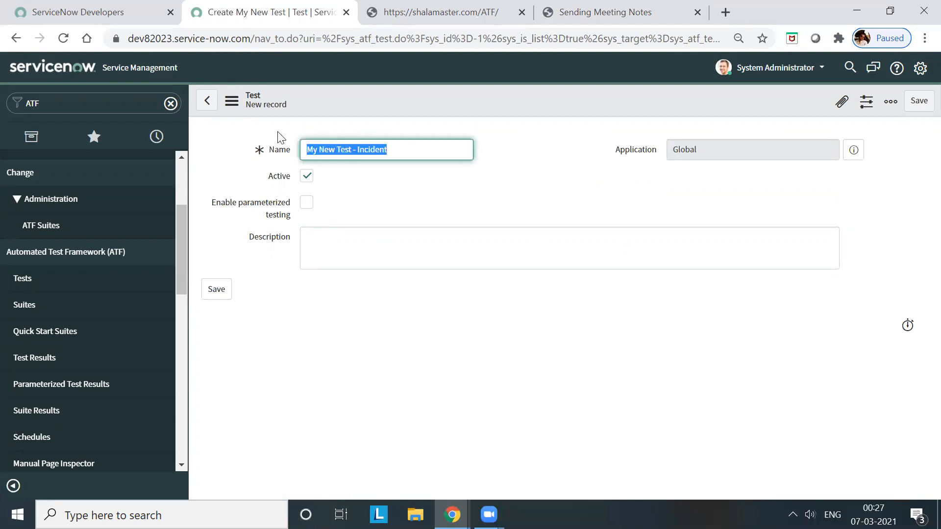
Step: Copy the full ITIL user requirement from the meeting notes into the new test's description and save the test
left_click(597, 20)
left_click_drag(166, 262, 55, 215)
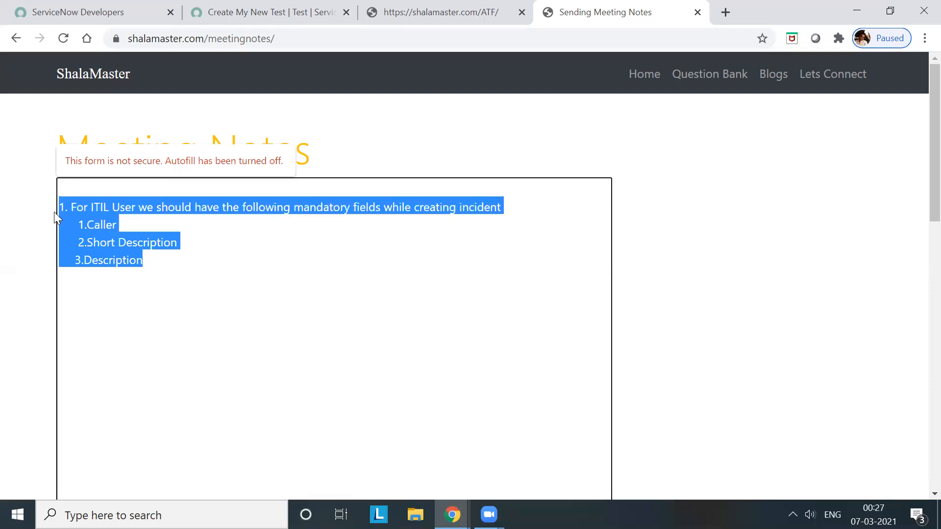
key("ctrl+c")
left_click(284, 22)
left_click(369, 237)
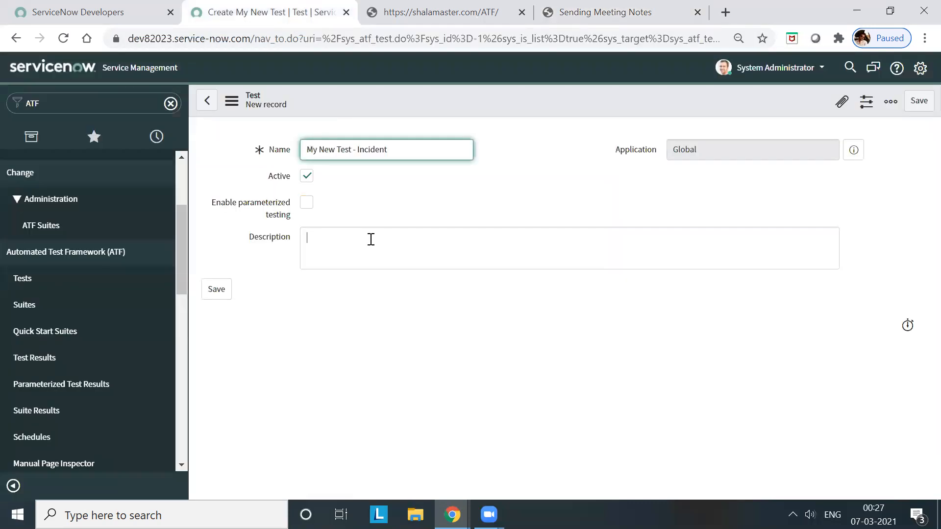
key("ctrl+v")
left_click(216, 305)
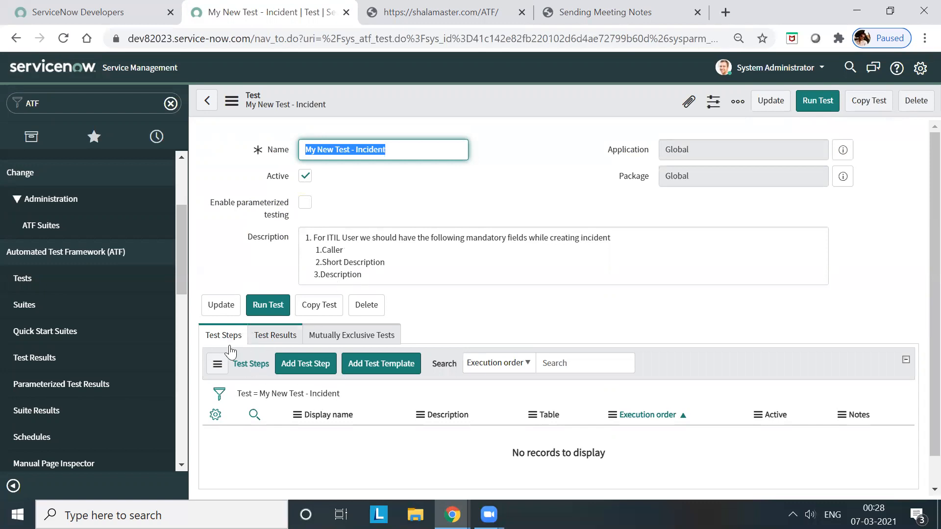
Step: Start adding a "Create a User" test step with the notes text "Creating User"
left_click(301, 367)
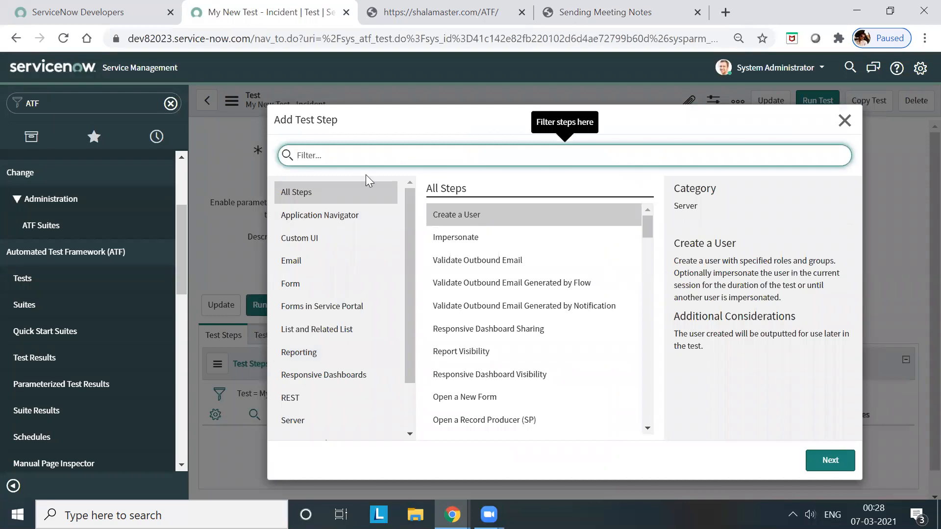
left_click(488, 221)
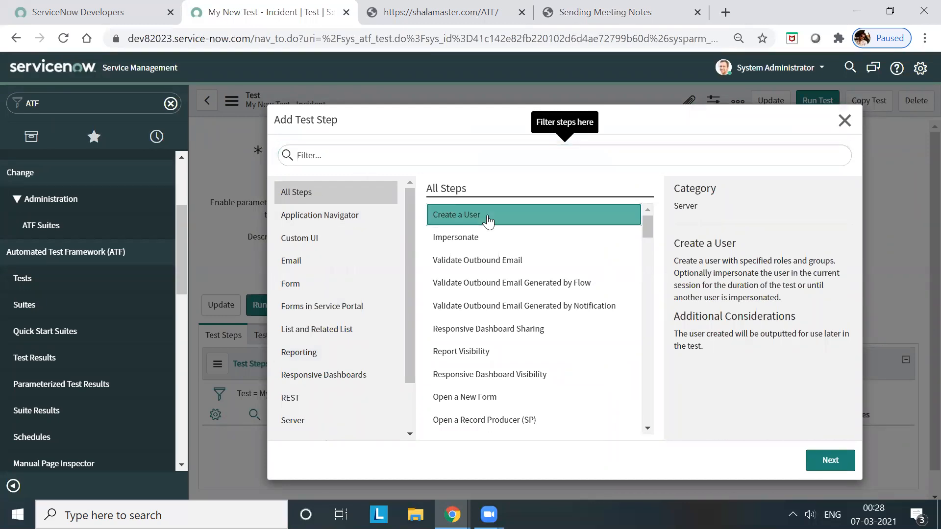
left_click(833, 459)
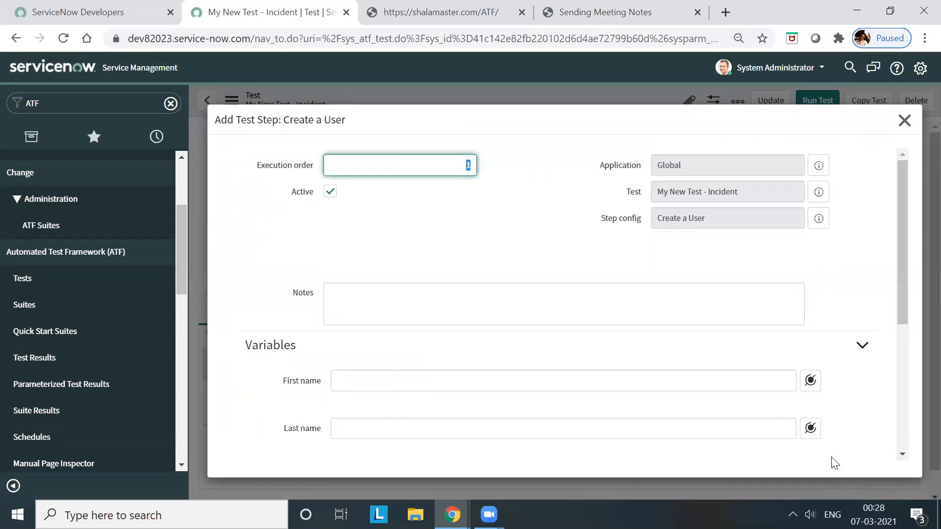
left_click(473, 300)
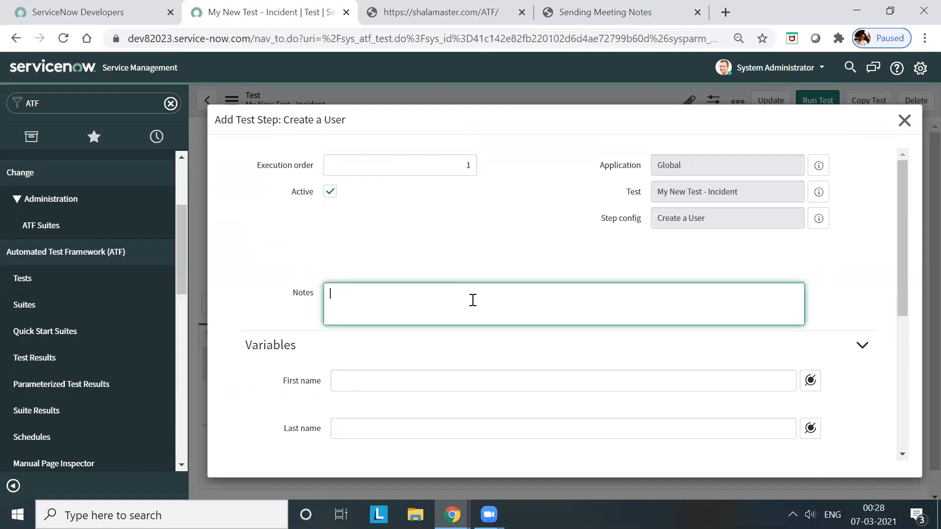
type("Creating User")
Step: Set the step's first name to "ATF" and last name to "Test"
scroll(357, 305, "down", 2)
left_click(358, 305)
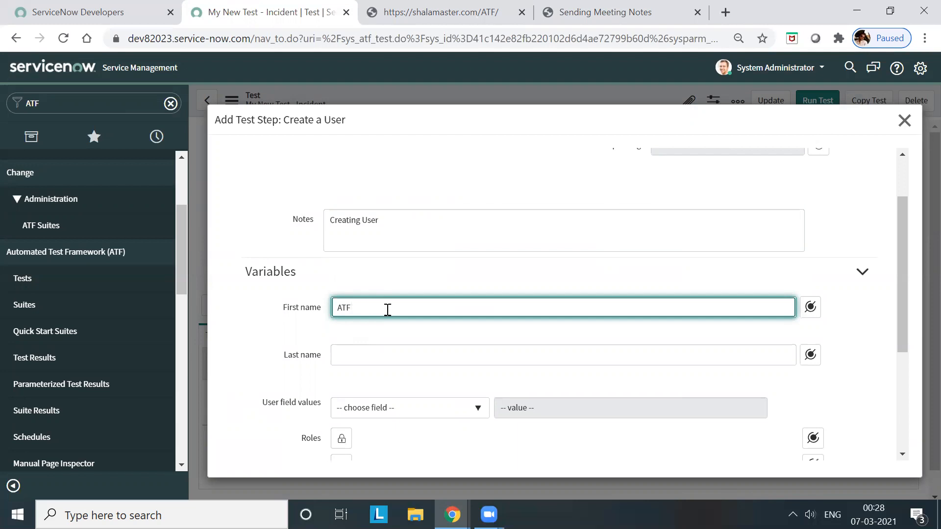
left_click(357, 360)
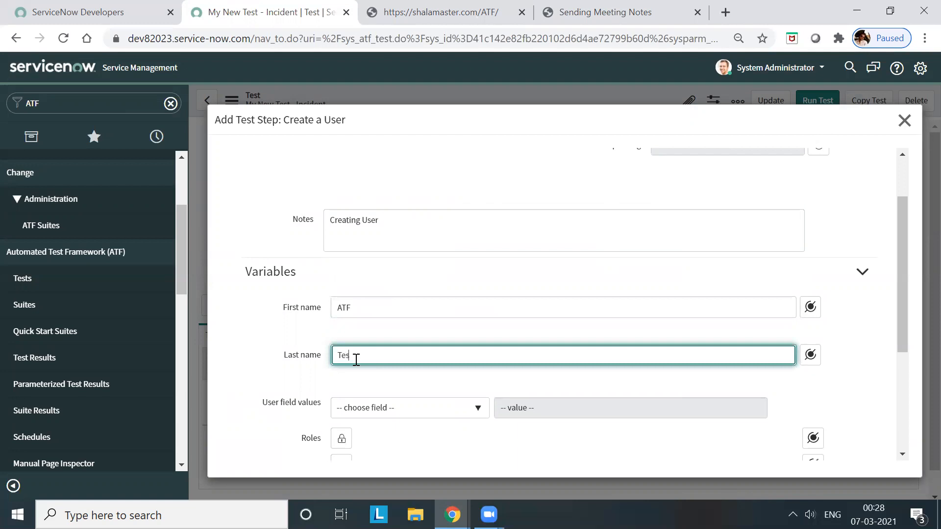
Step: Add the user field values Active = true and Company = ACME Australia to the Create a User step
scroll(360, 350, "down", 1)
left_click(365, 341)
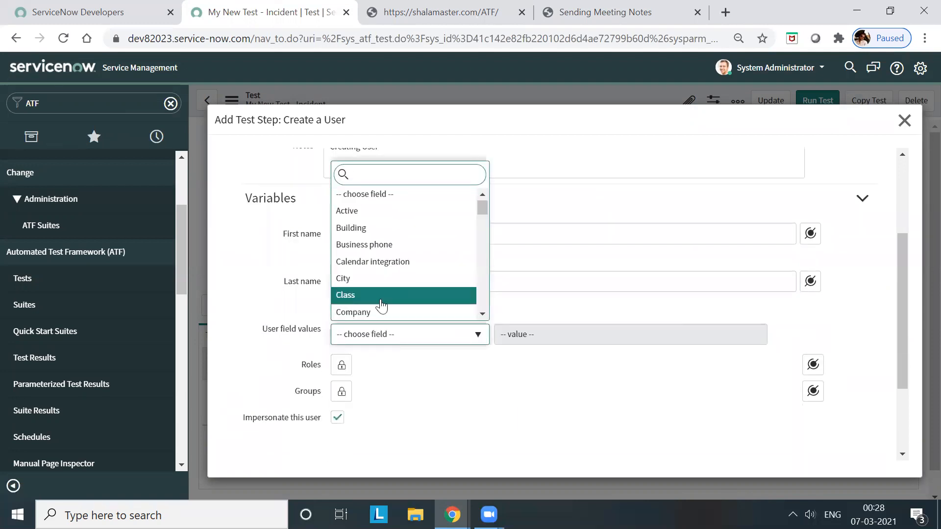
left_click(405, 215)
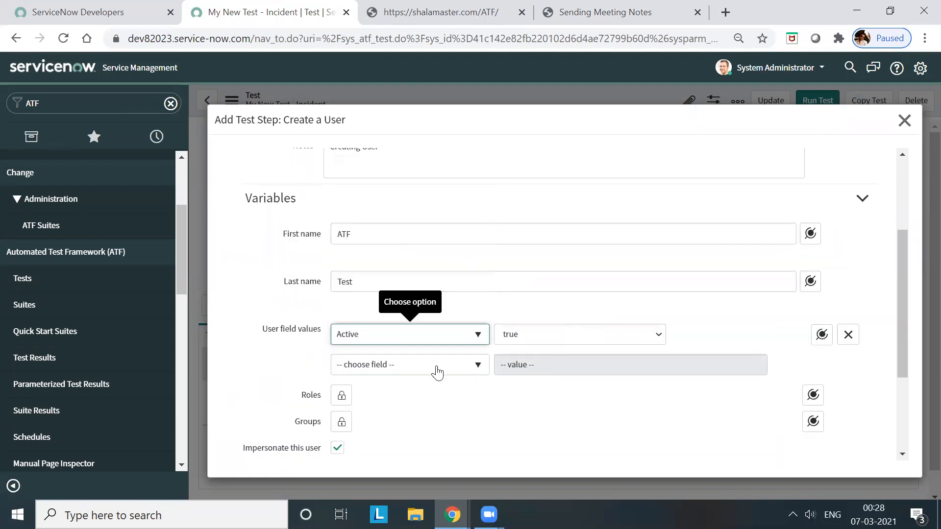
left_click(419, 364)
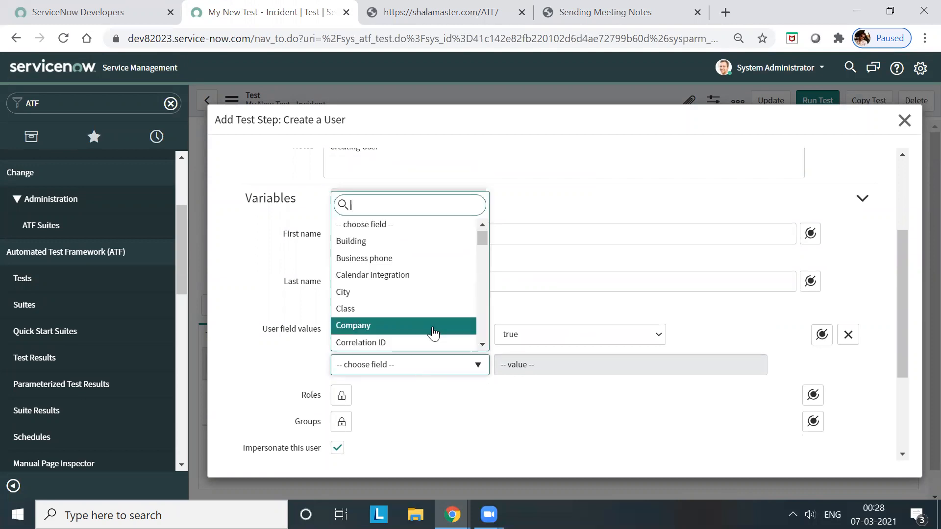
left_click(432, 328)
left_click(724, 365)
left_click(754, 365)
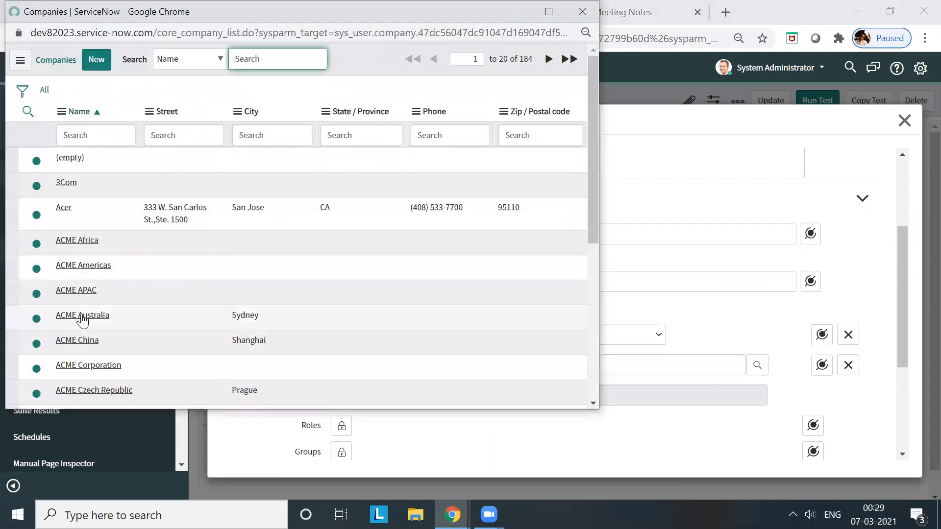
left_click(81, 315)
Step: Assign the itil role to the test user and submit the Create a User step
scroll(488, 338, "down", 2)
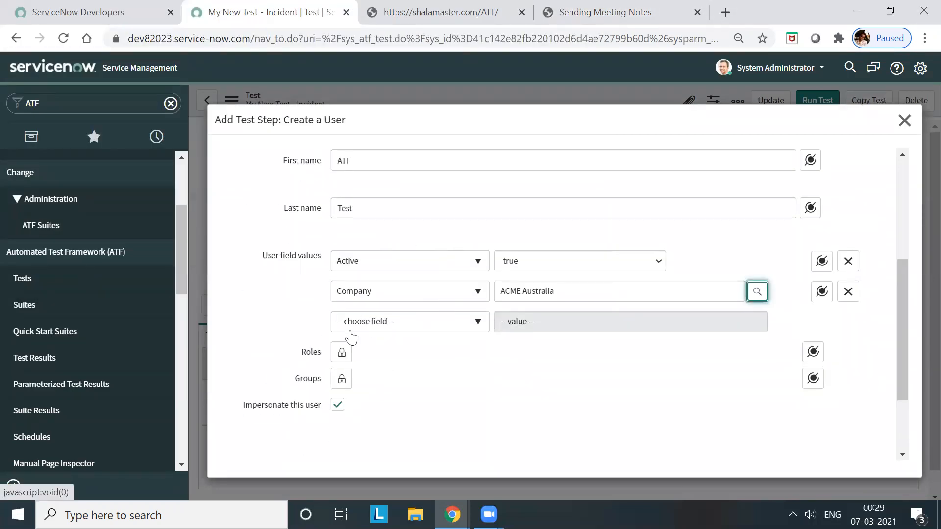
left_click(343, 352)
scroll(449, 390, "down", 2)
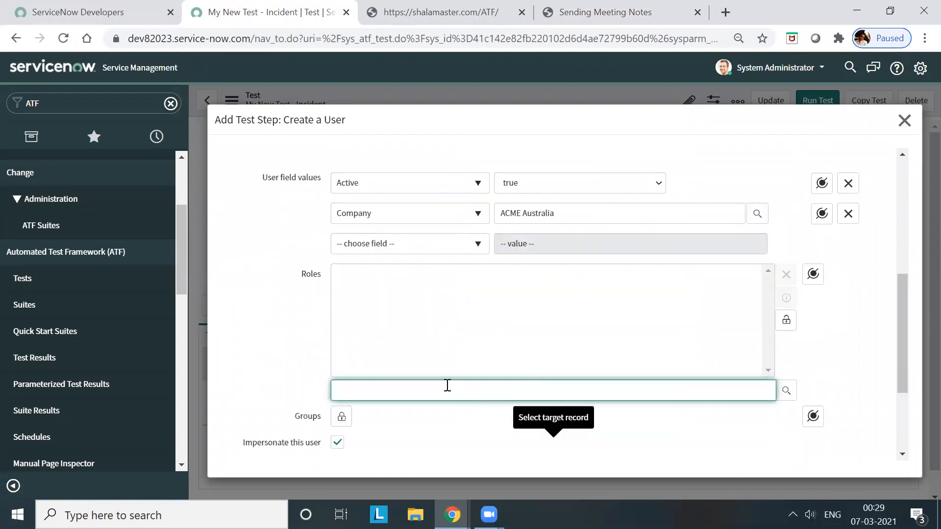
scroll(353, 323, "up", 4)
scroll(380, 392, "down", 2)
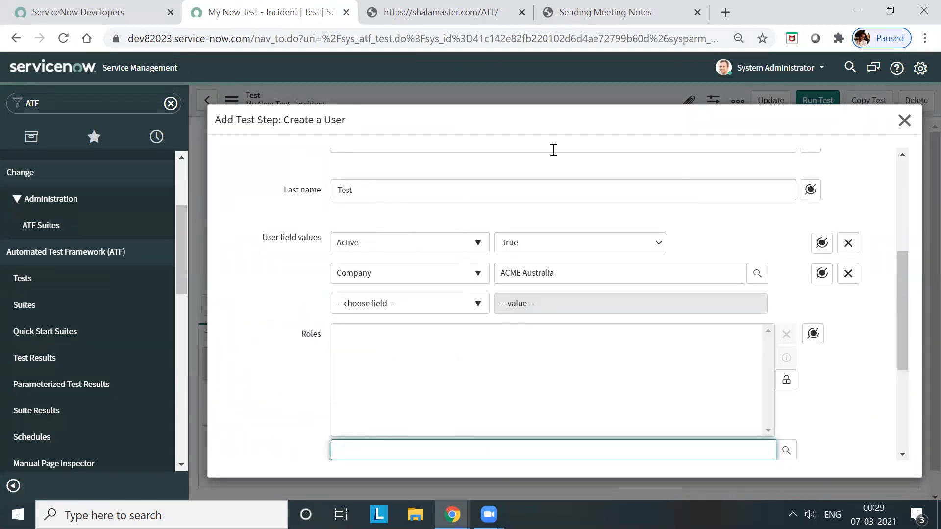
scroll(447, 284, "down", 3)
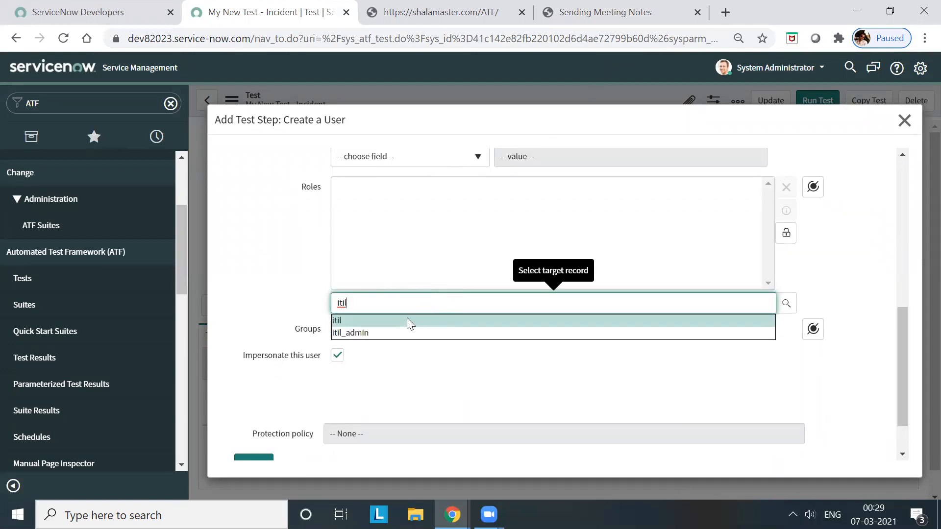
left_click(404, 319)
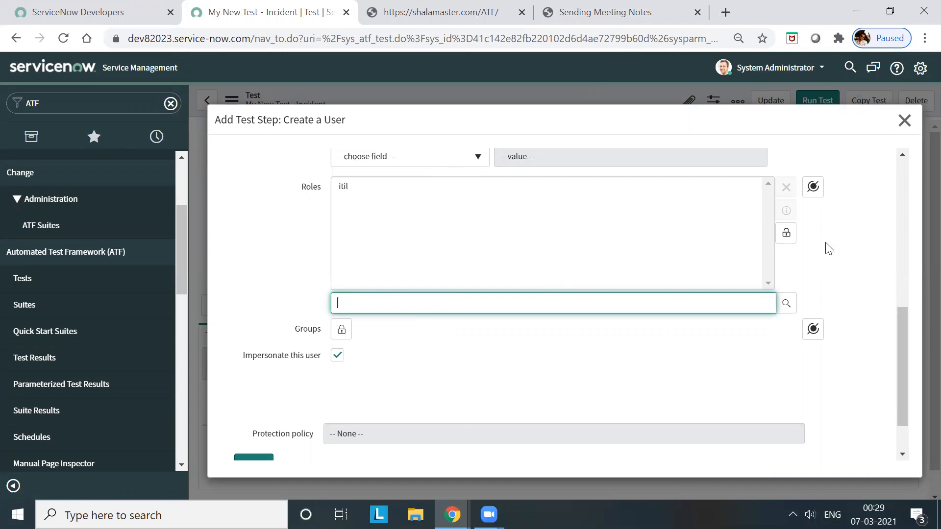
left_click(786, 233)
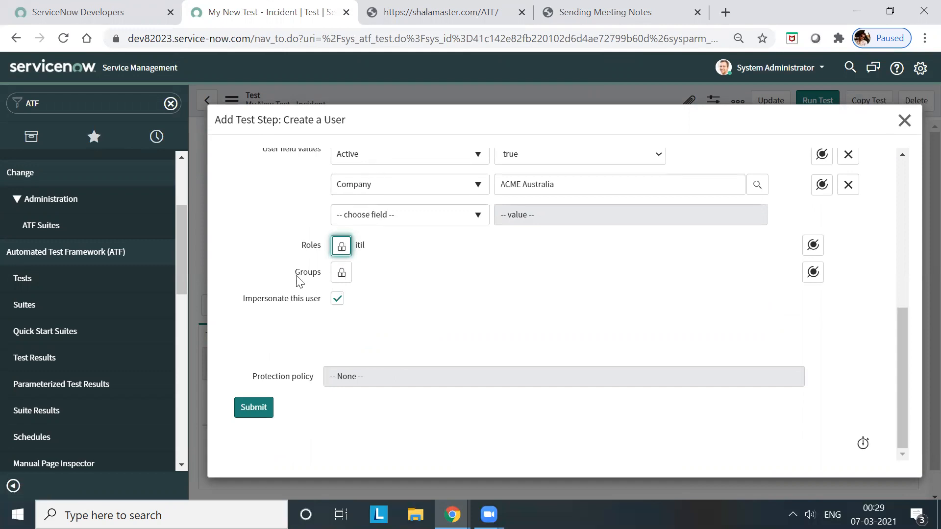
scroll(477, 286, "up", 3)
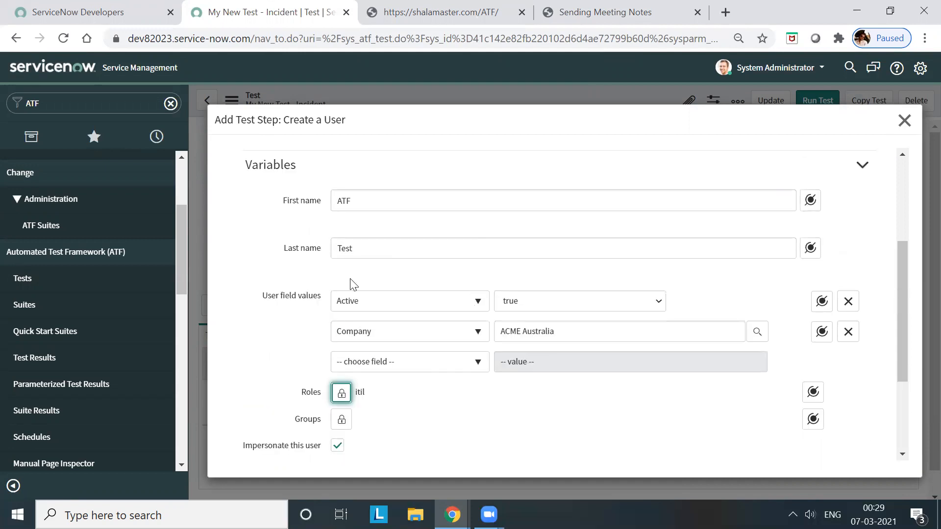
scroll(378, 265, "down", 3)
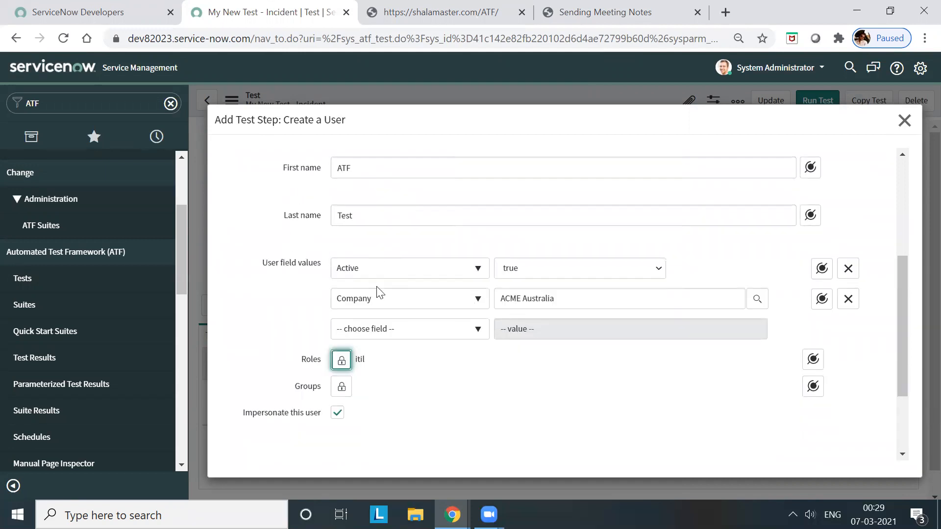
left_click(258, 414)
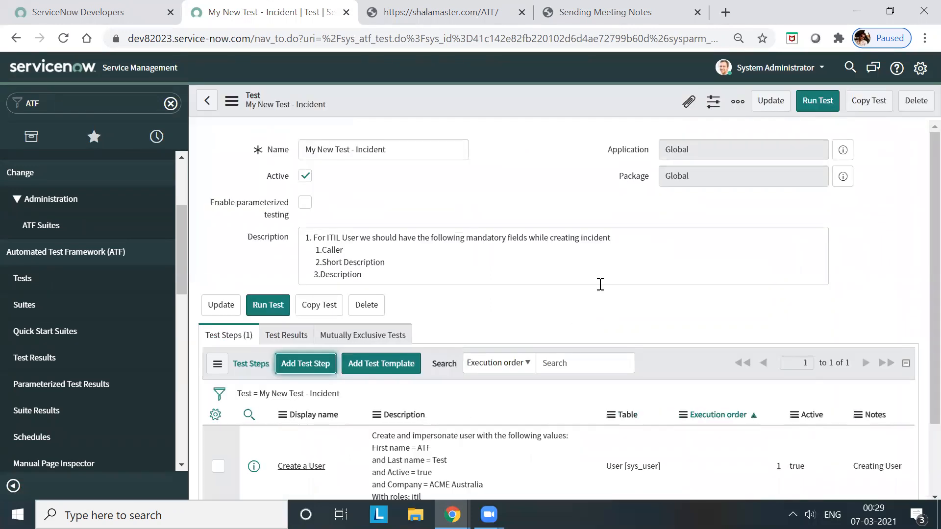
Step: Start adding an "Open a New Form" test step from the Form category after Step 1 - Create a User
scroll(601, 284, "down", 2)
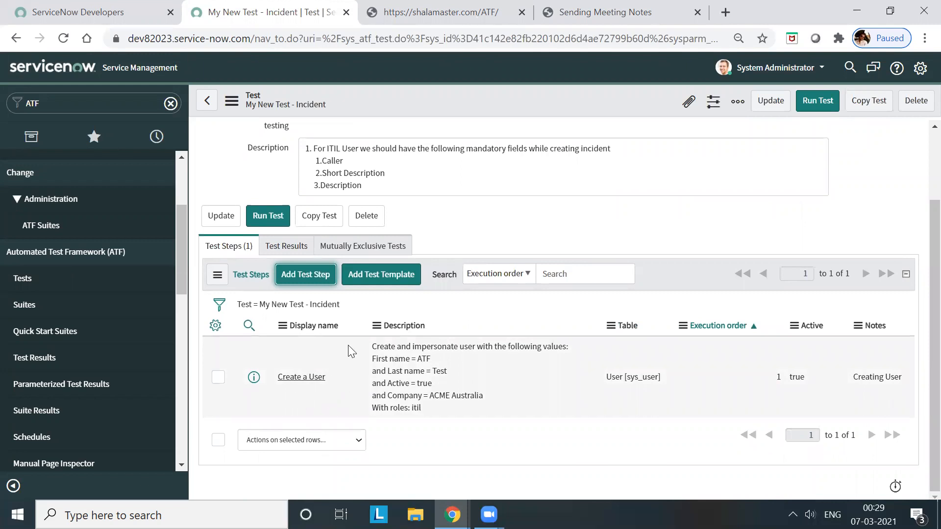
left_click(317, 284)
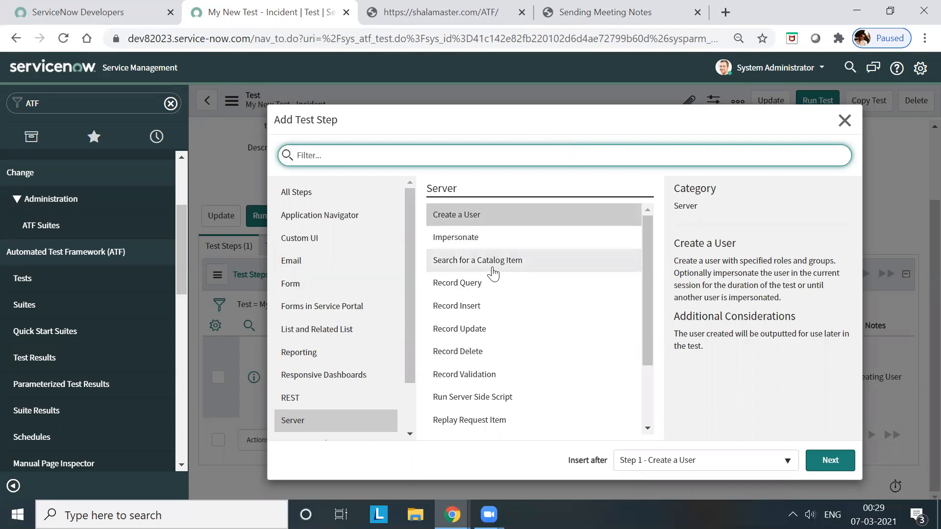
scroll(490, 323, "down", 2)
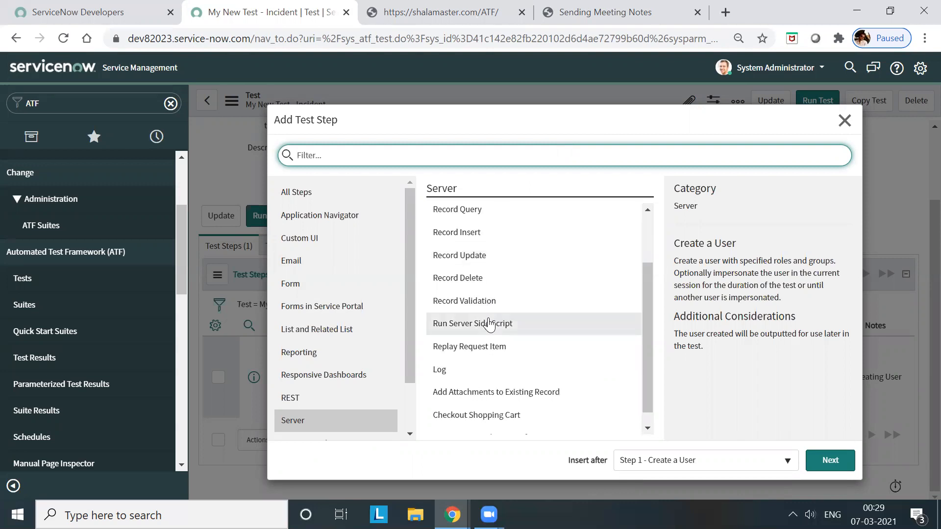
scroll(490, 324, "up", 2)
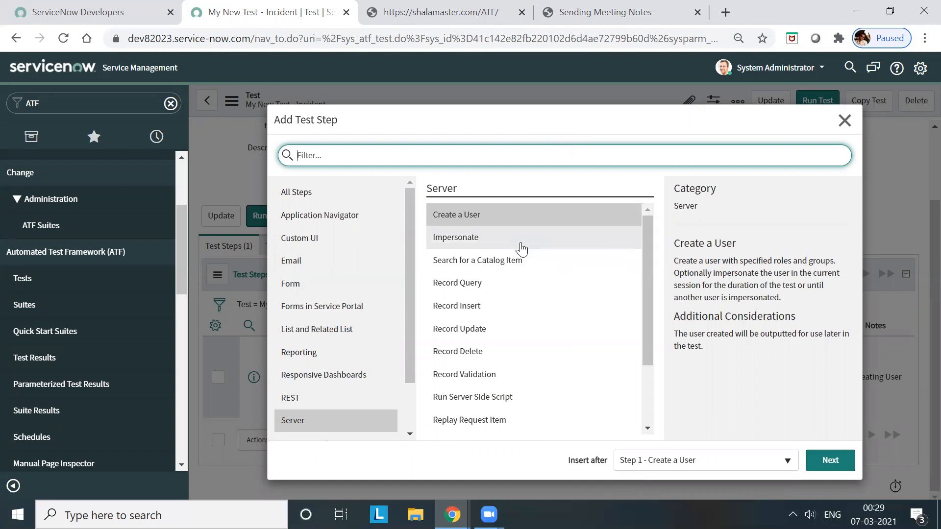
left_click(328, 201)
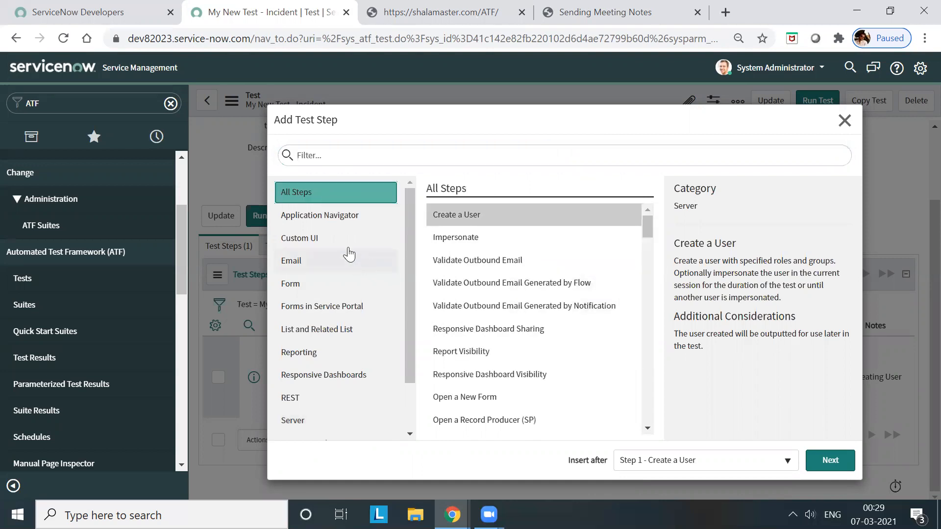
left_click(342, 229)
left_click(316, 242)
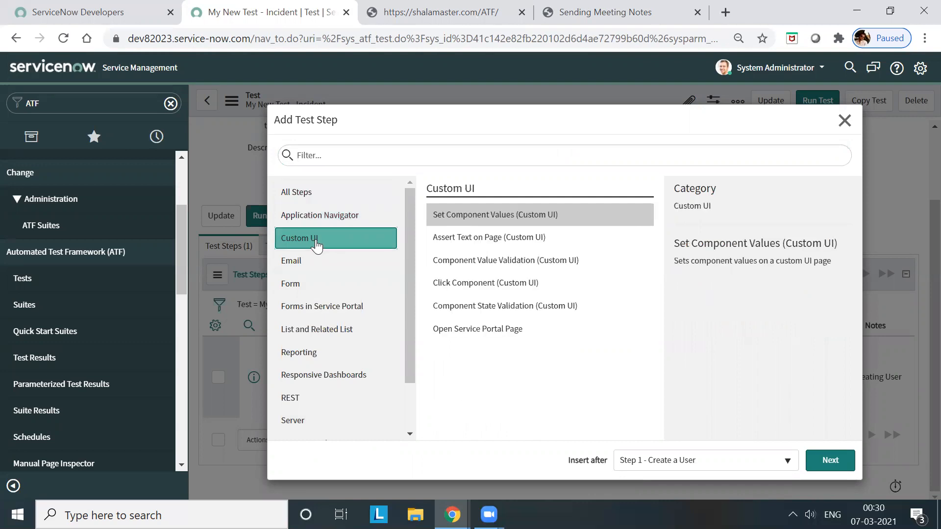
left_click(321, 284)
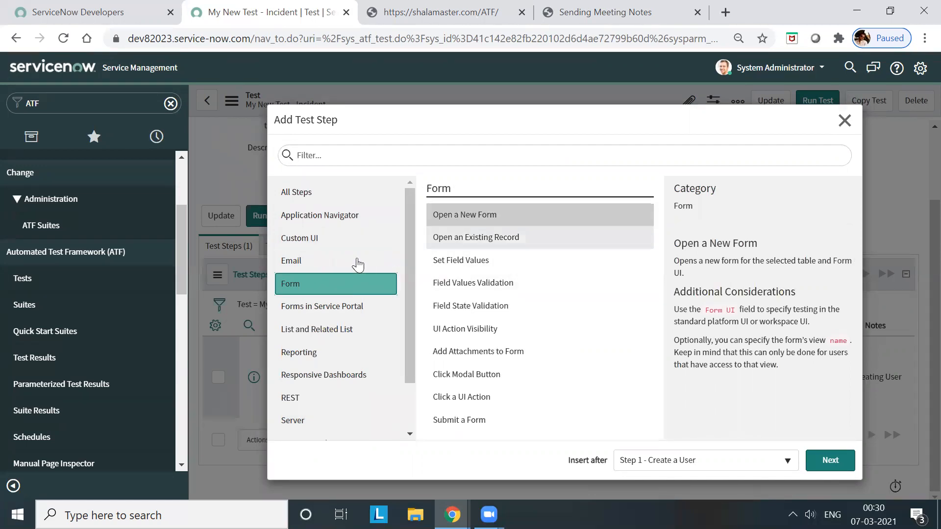
left_click(473, 221)
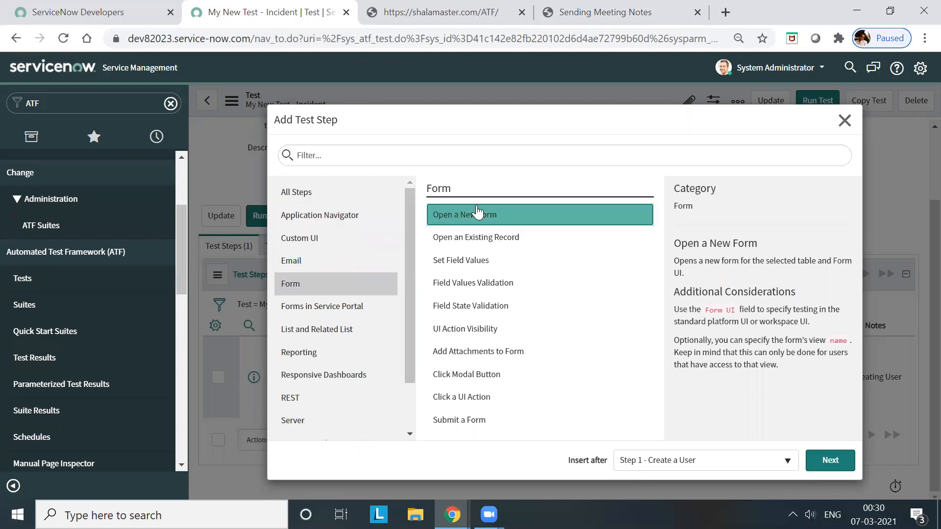
left_click(830, 466)
left_click(830, 461)
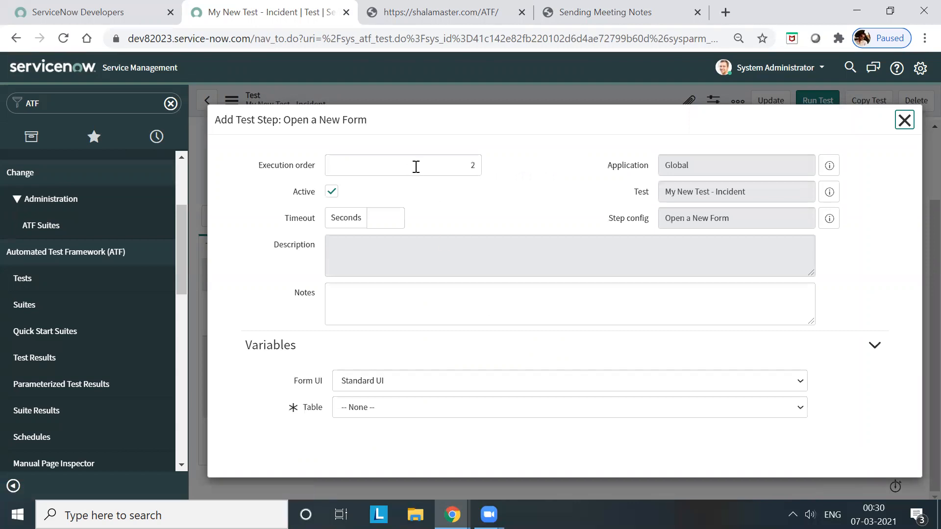
Step: Enter the notes text "Open incident form" and set the step's table to Incident [incident]
left_click(408, 312)
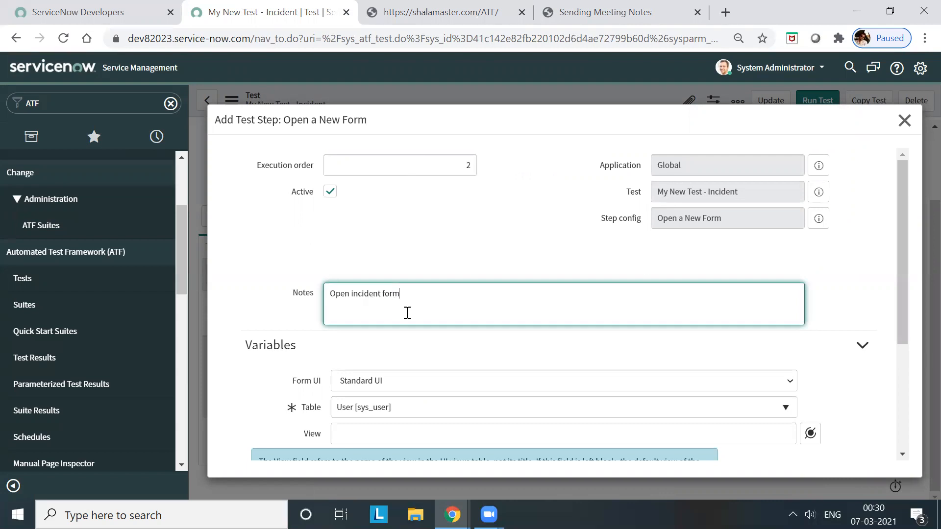
scroll(406, 311, "down", 3)
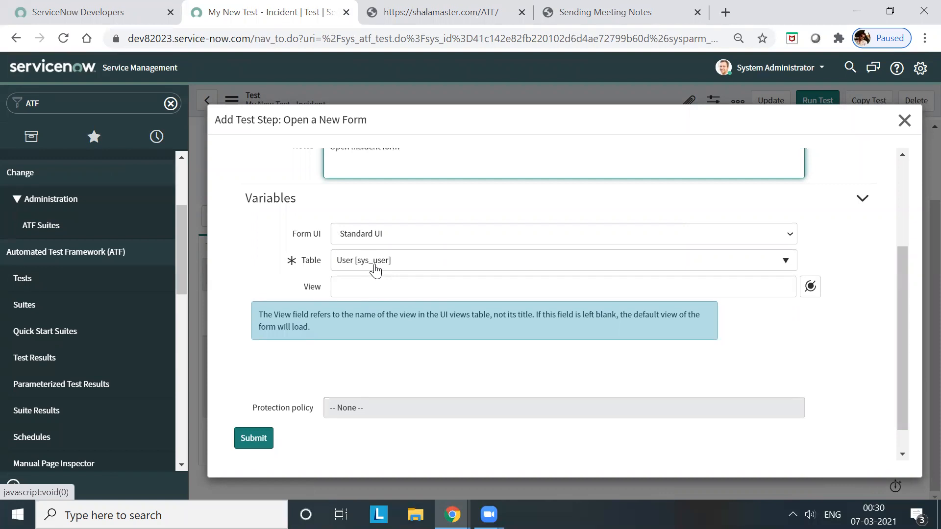
left_click(537, 267)
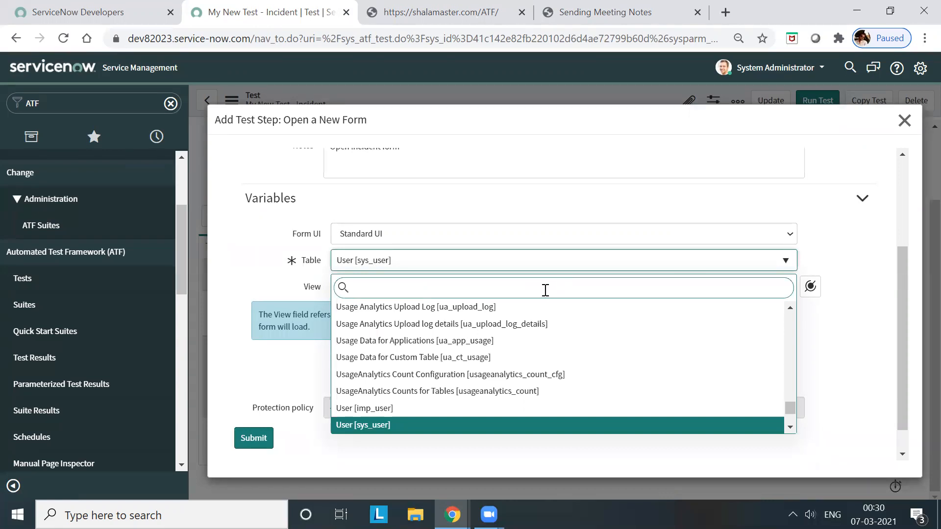
type("incident")
left_click(448, 308)
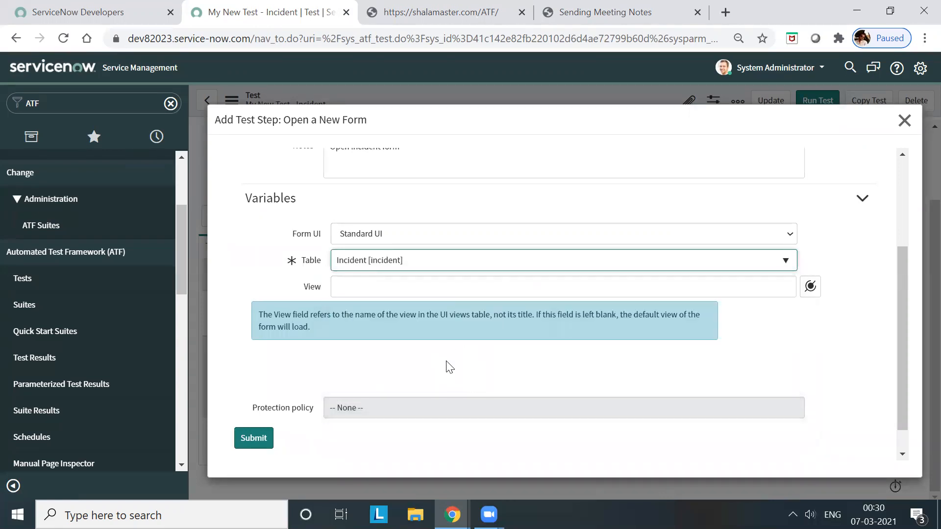
Step: Keep Standard UI as the form UI and submit the Open a New Form step
left_click(430, 236)
left_click(430, 236)
left_click(431, 236)
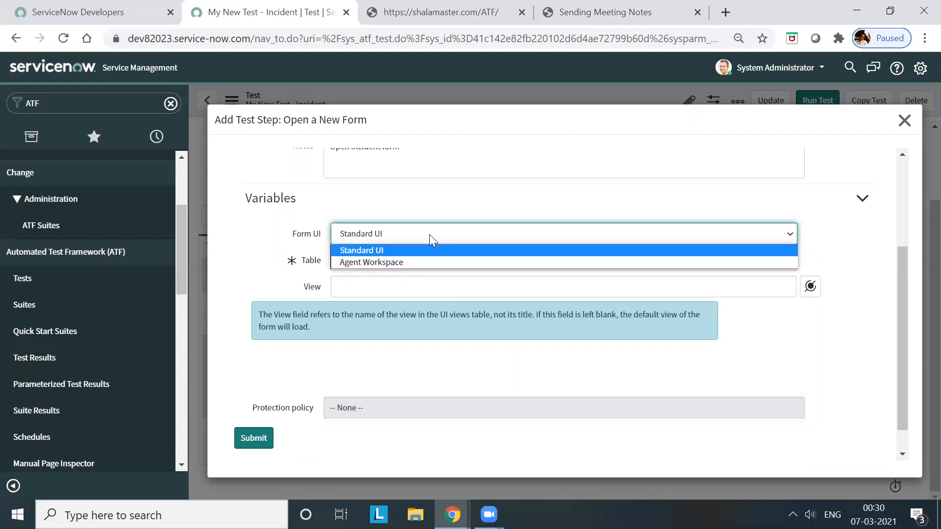
left_click(429, 234)
scroll(561, 374, "up", 3)
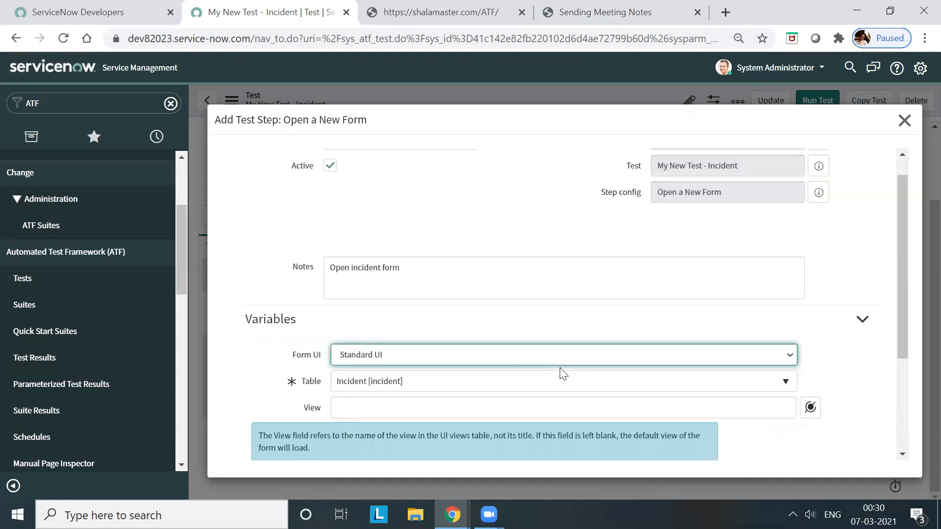
scroll(382, 395, "down", 4)
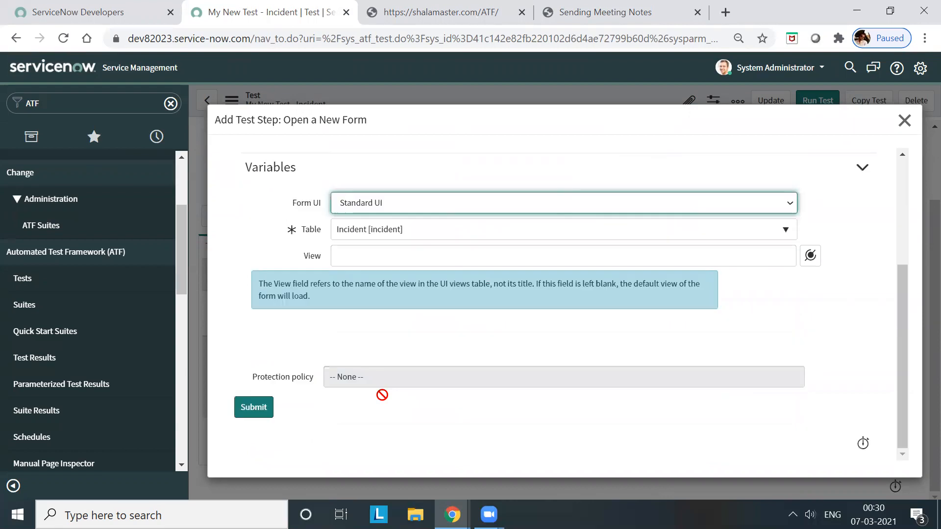
left_click(259, 408)
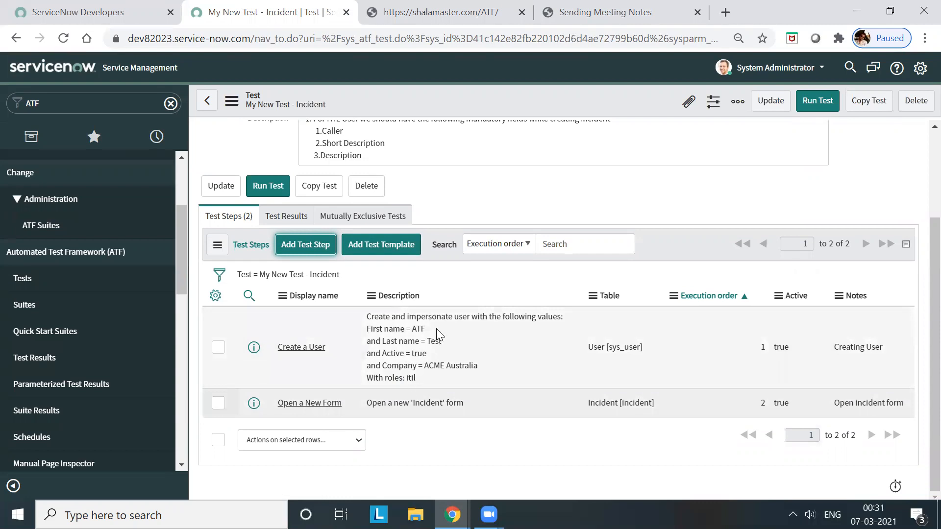
Step: Check the mandatory field requirements in the meeting notes and start adding a Field State Validation step after Step 2 - Open a New Form
left_click(311, 247)
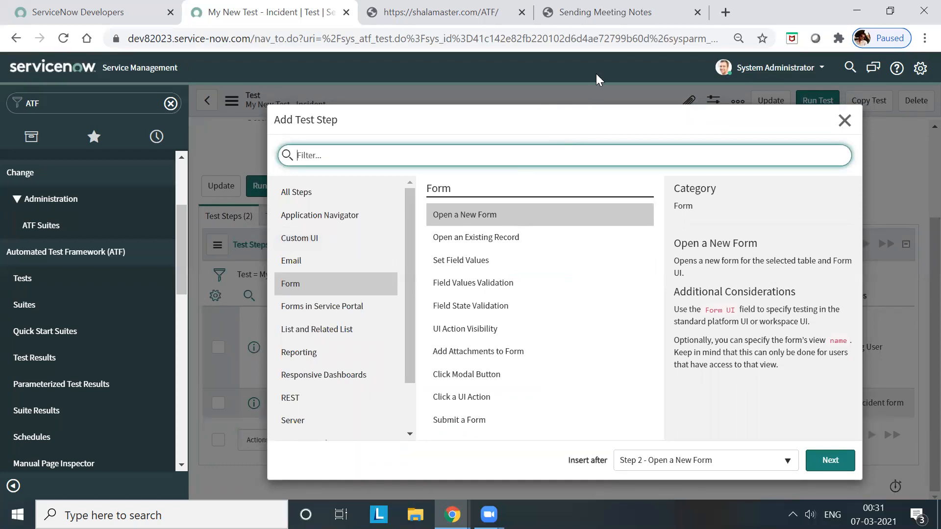
left_click(588, 24)
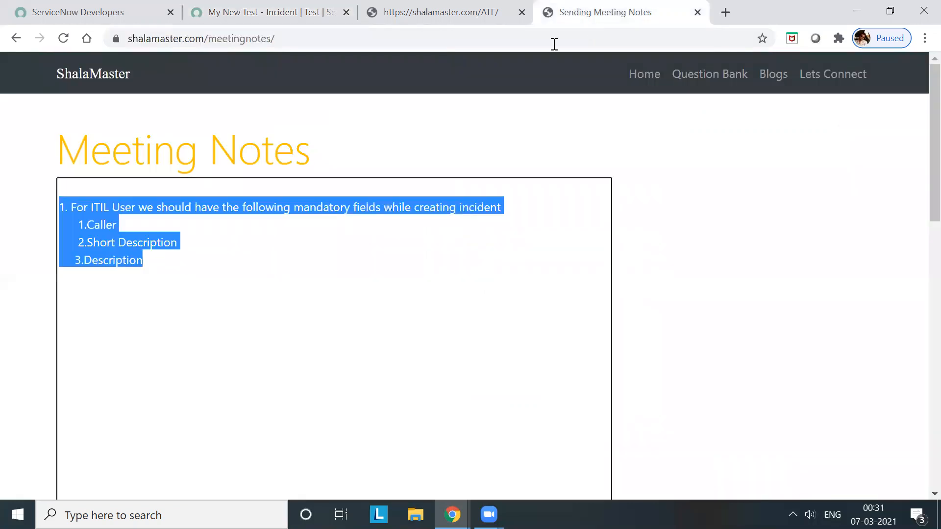
left_click(113, 242)
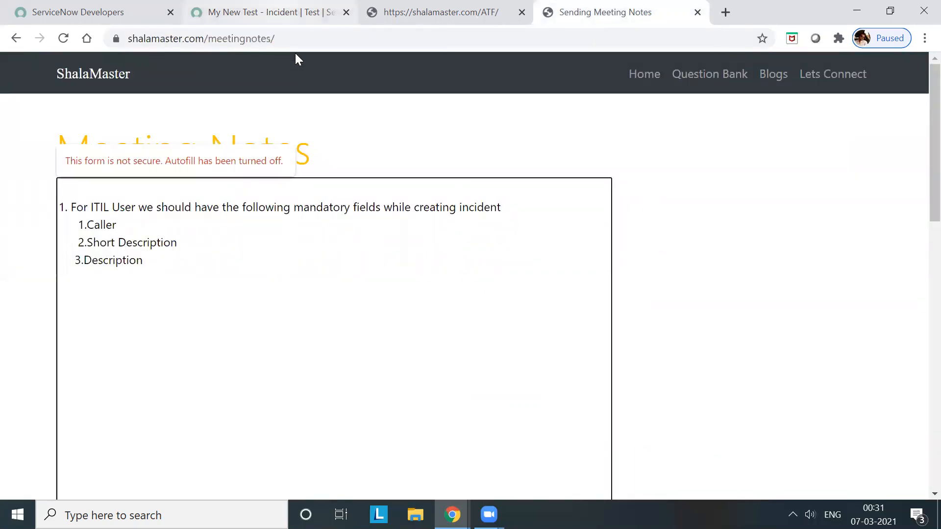
left_click(295, 11)
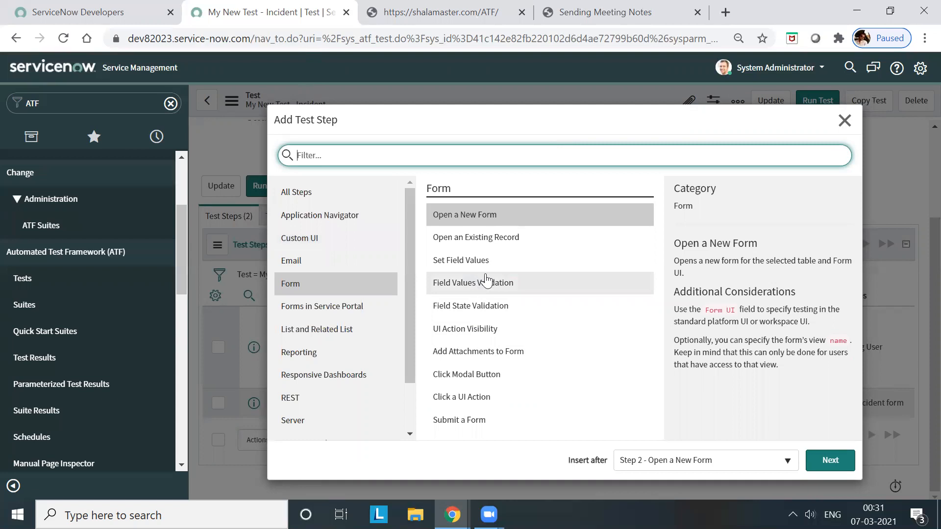
left_click(496, 307)
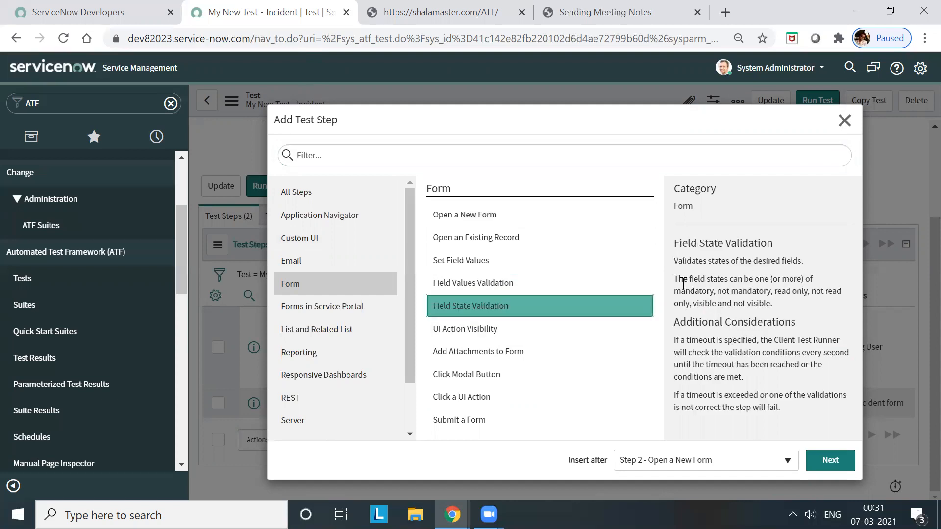
left_click(504, 284)
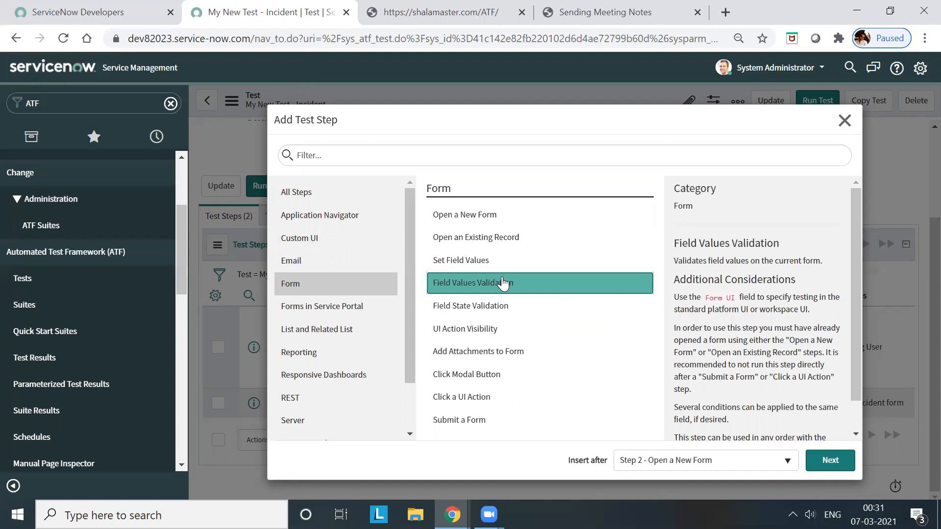
left_click(498, 307)
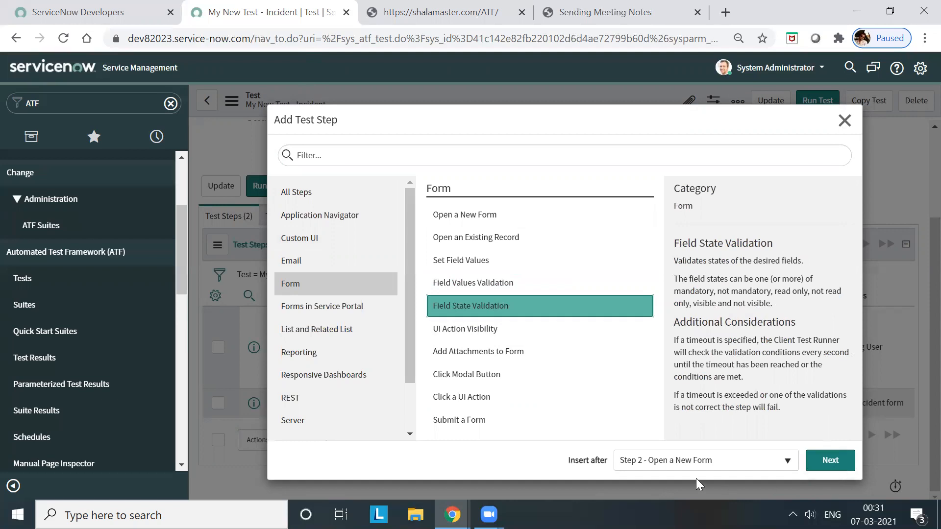
left_click(830, 460)
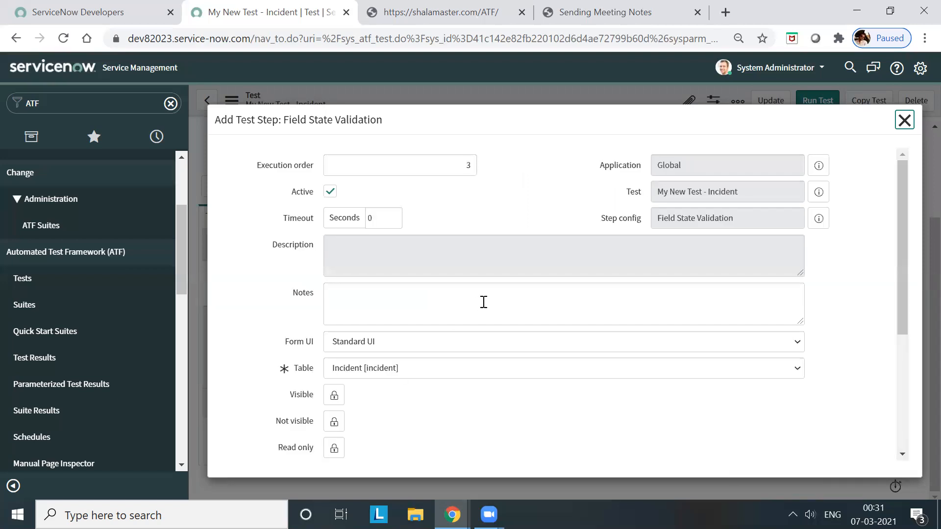
Step: Add Caller, Short description and Description to the mandatory fields of the Field State Validation step
scroll(472, 356, "down", 3)
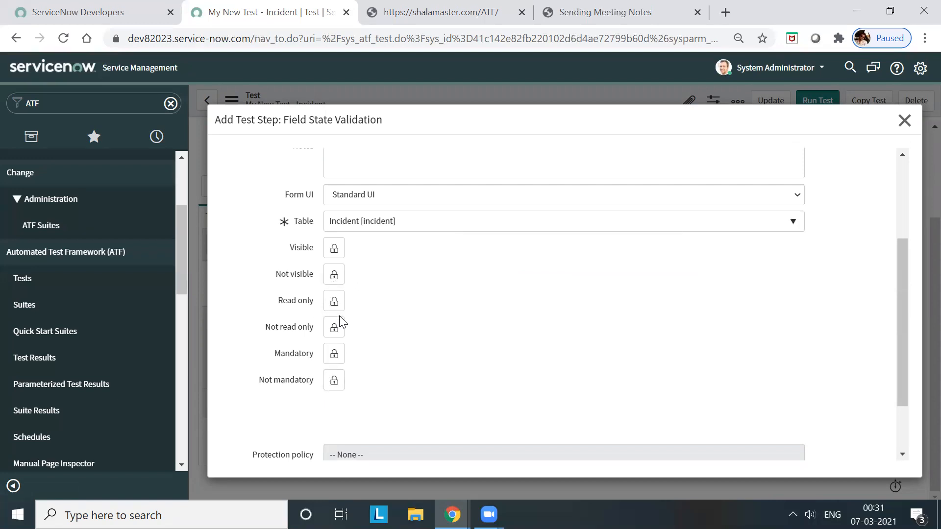
left_click(335, 353)
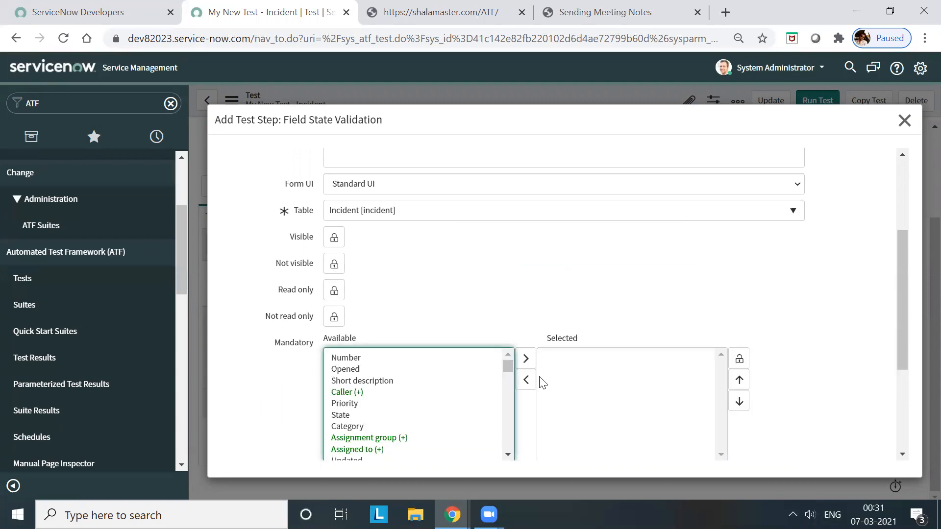
double_click(361, 391)
left_click(383, 381)
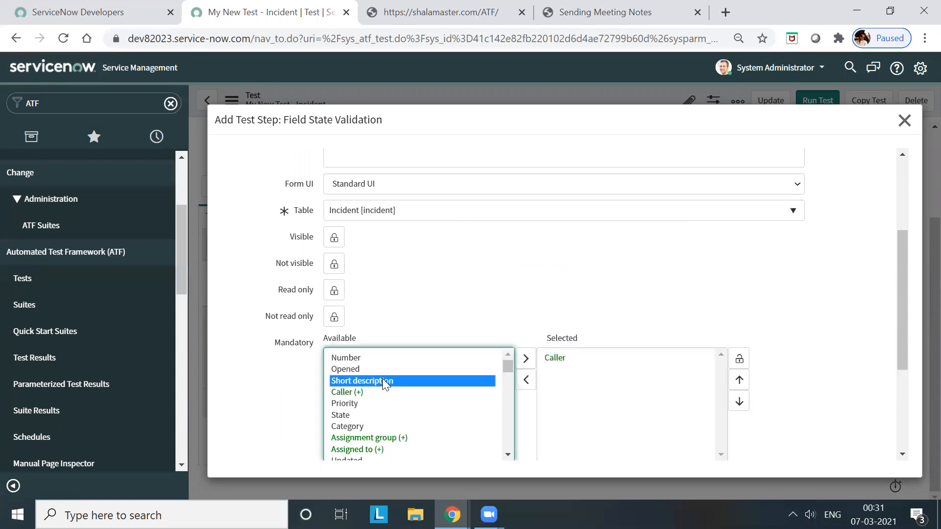
double_click(383, 381)
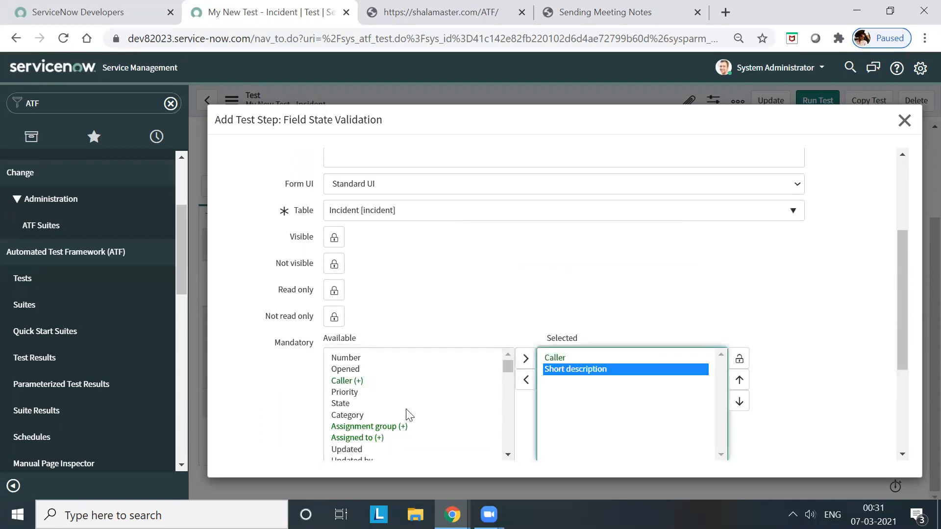
left_click(370, 409)
key("d")
scroll(370, 410, "down", 2)
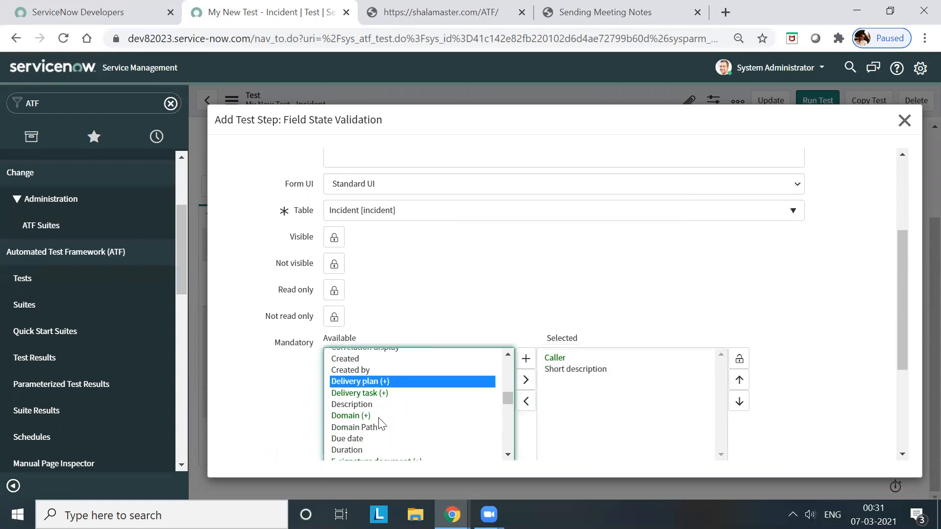
double_click(370, 404)
scroll(653, 330, "down", 3)
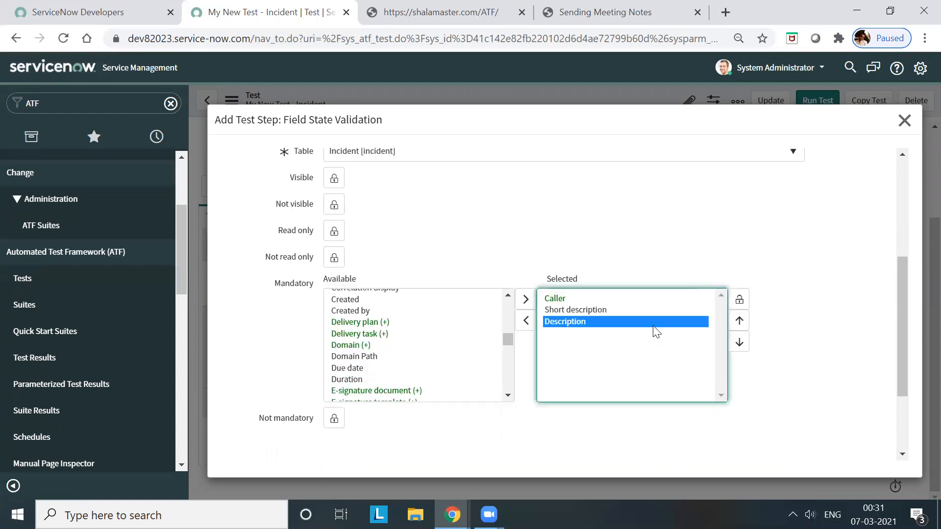
left_click(738, 214)
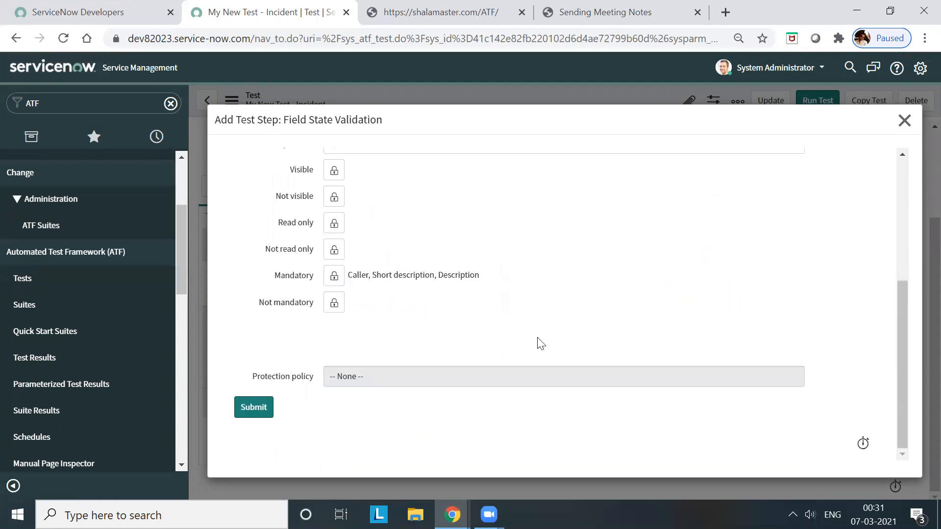
Step: Submit the Field State Validation step and review the list of test steps
scroll(462, 283, "up", 2)
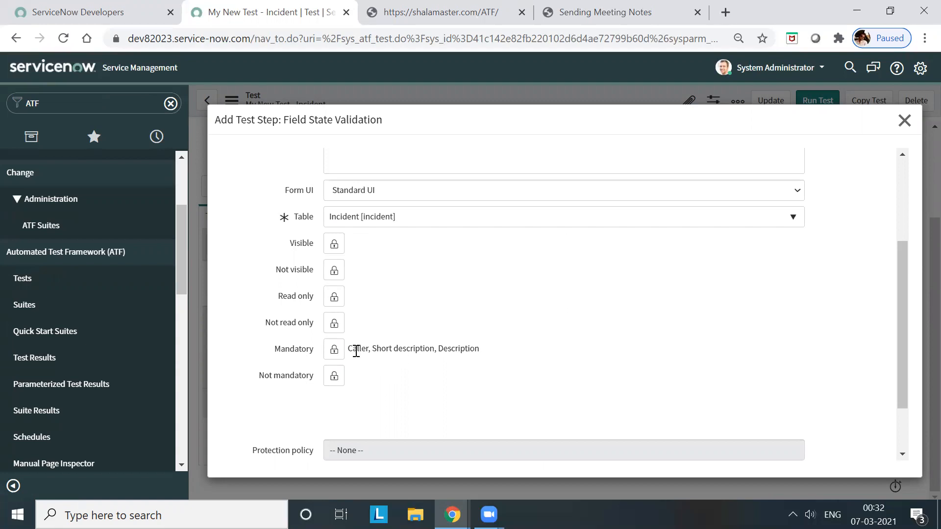
scroll(494, 367, "down", 2)
left_click(263, 407)
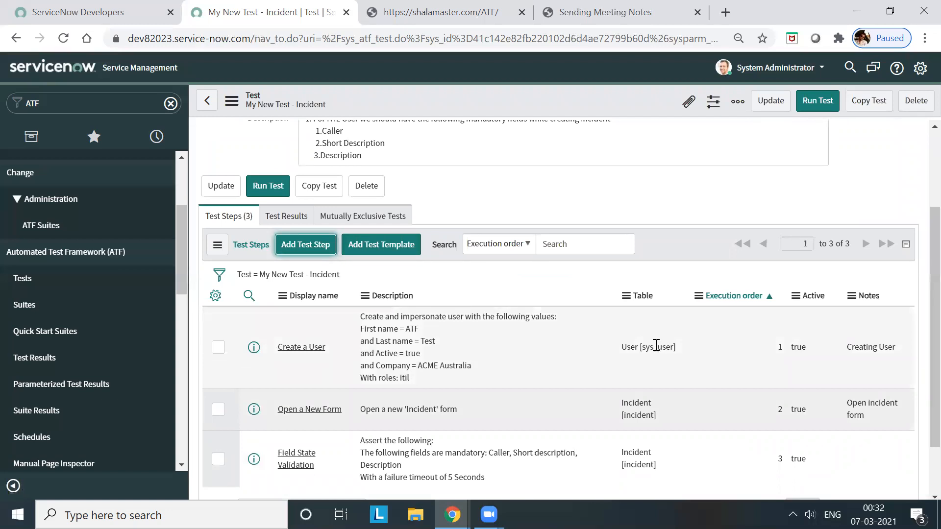
scroll(656, 345, "up", 1)
scroll(656, 345, "down", 2)
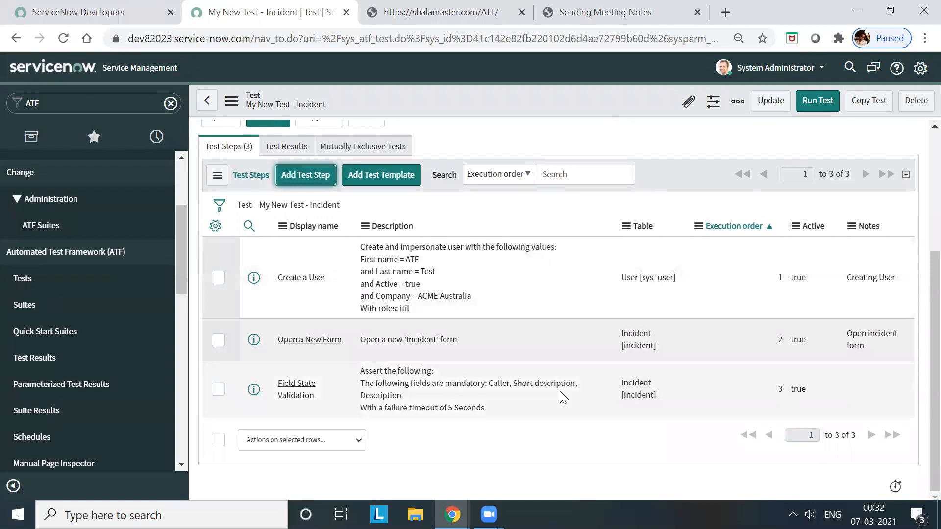
Step: Run the My New Test - Incident test in a new test runner and watch its execution
scroll(559, 392, "up", 2)
scroll(563, 394, "up", 1)
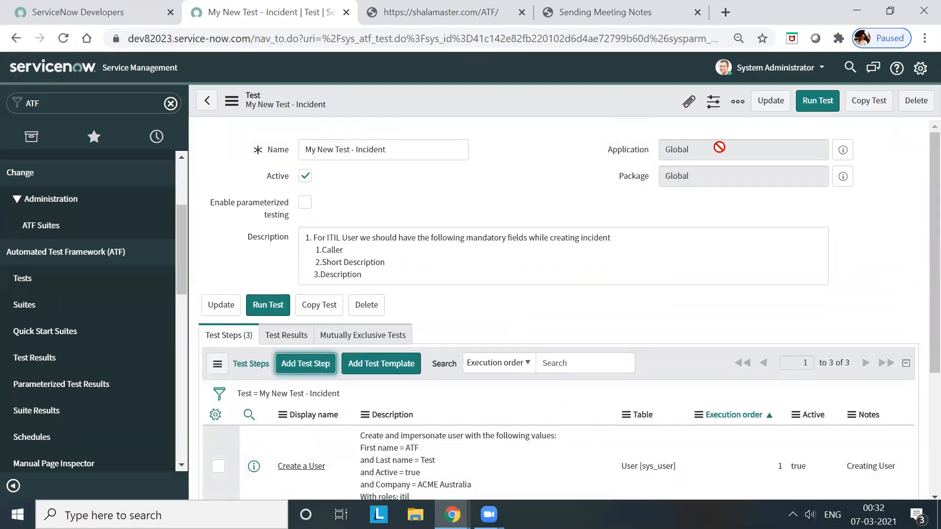
left_click(816, 104)
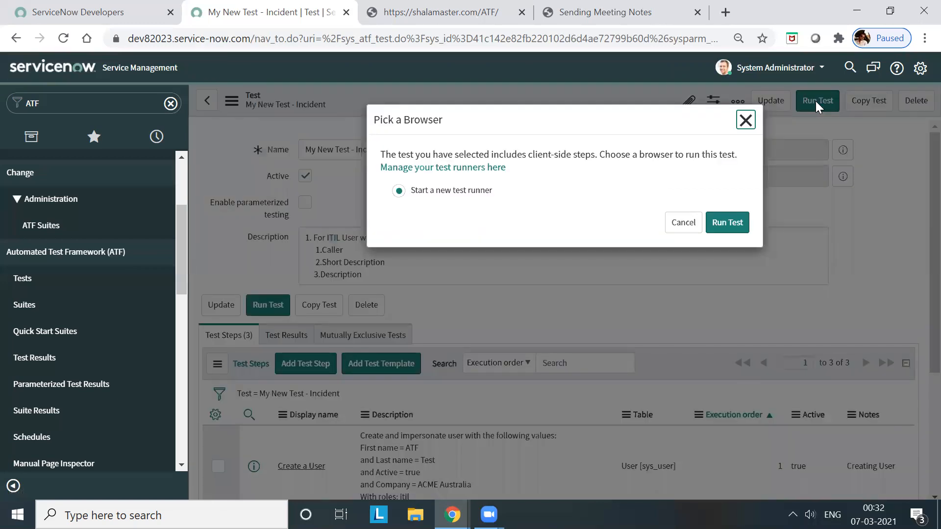
left_click(727, 223)
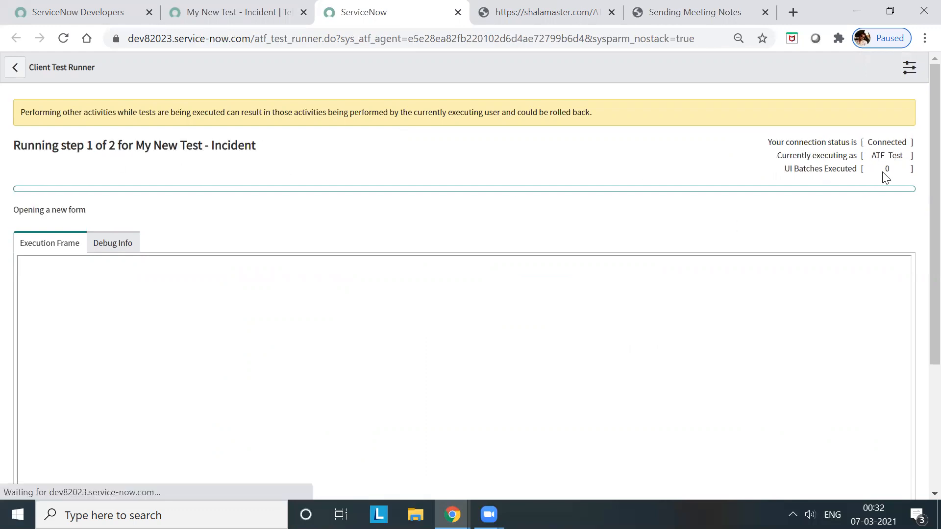
scroll(363, 283, "down", 2)
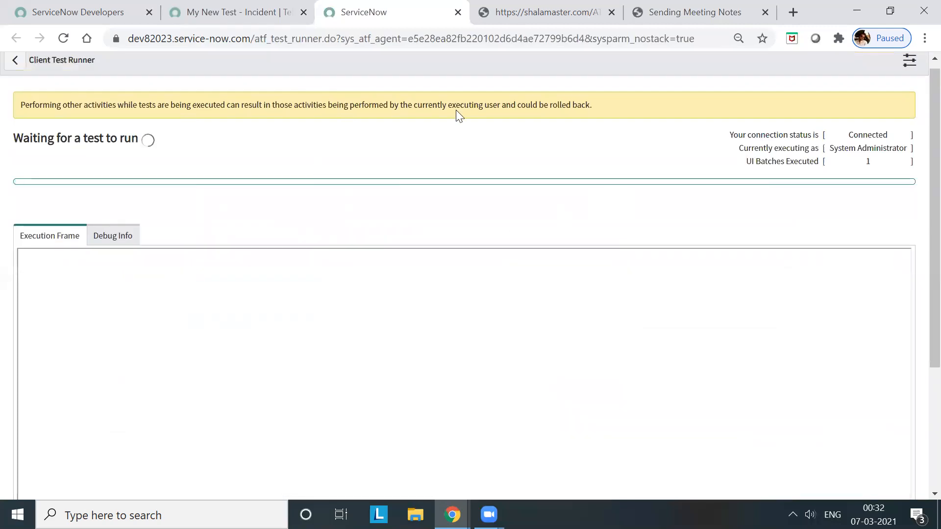
Step: Return to the test run, open its result record and review the failure details and step results
left_click(250, 12)
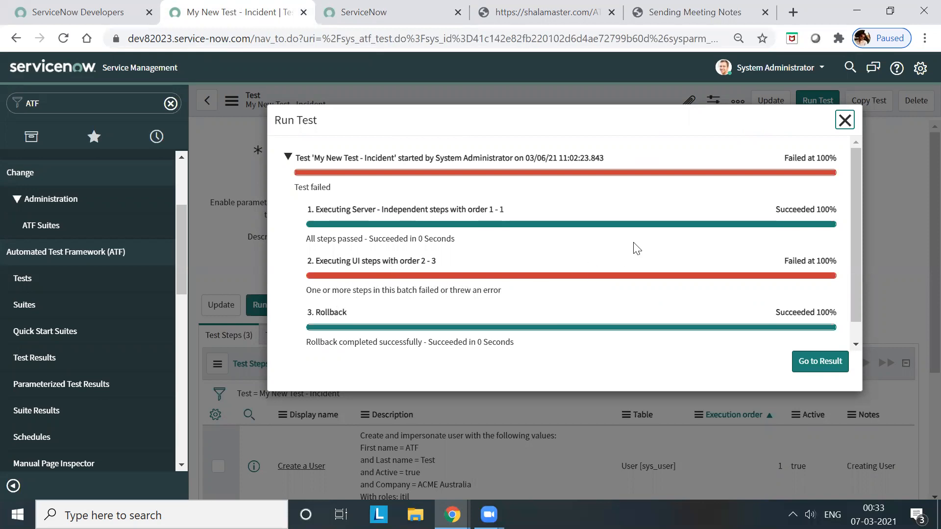
scroll(634, 248, "down", 1)
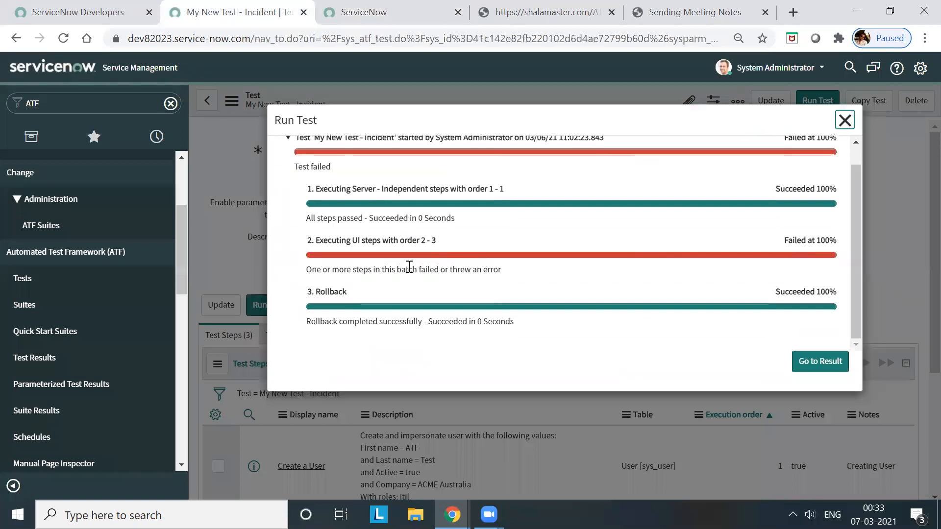
left_click(825, 364)
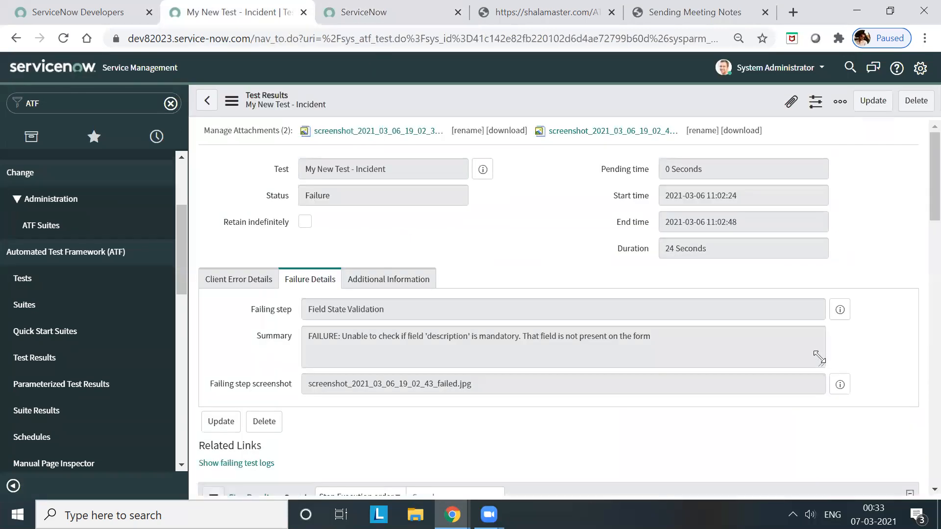
scroll(575, 297, "down", 5)
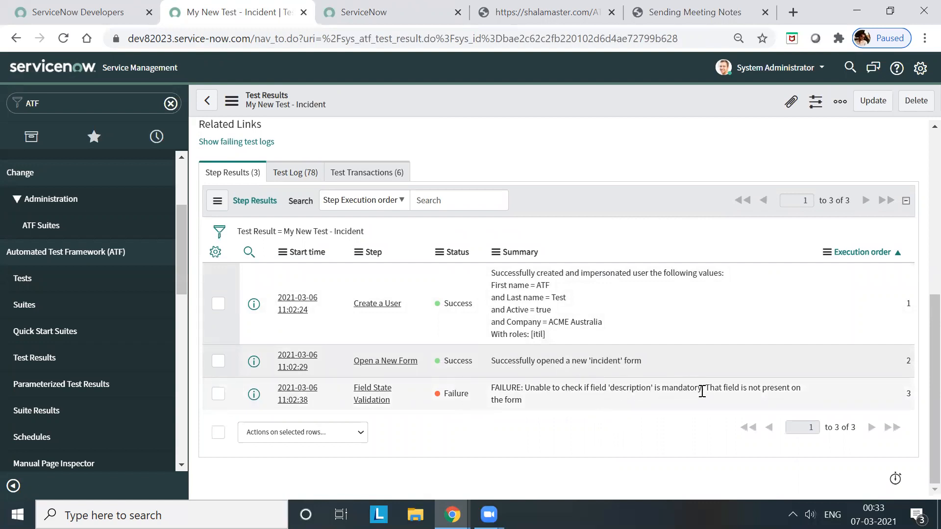
scroll(646, 403, "up", 5)
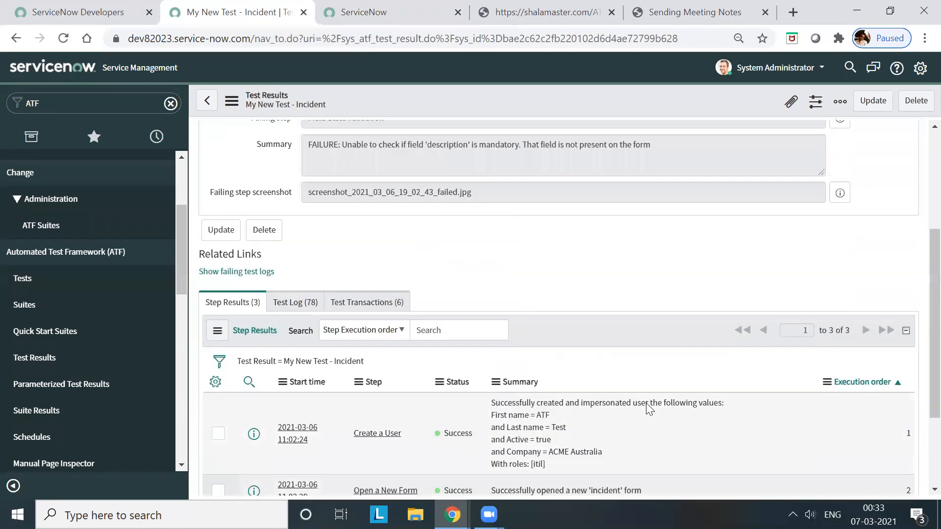
Step: Download both screenshots attached to the test result, view each one and close it
left_click(410, 132)
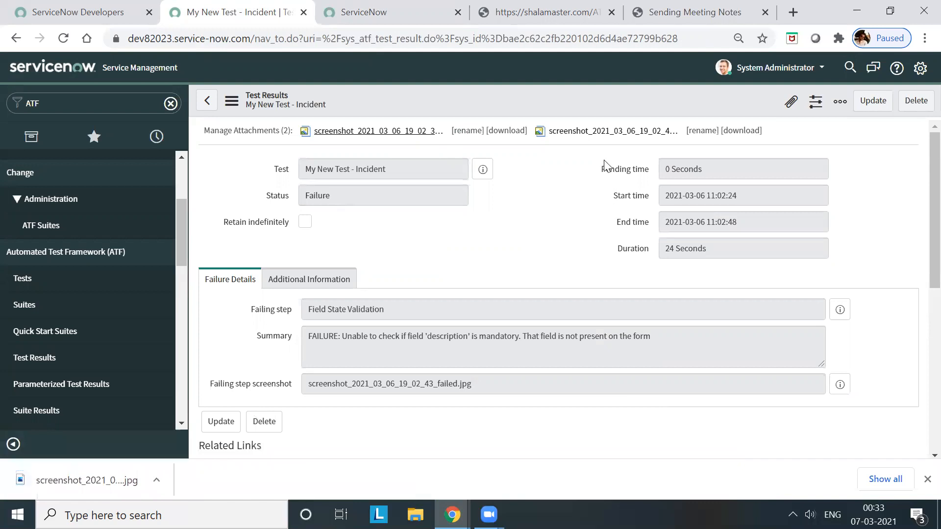
left_click(599, 134)
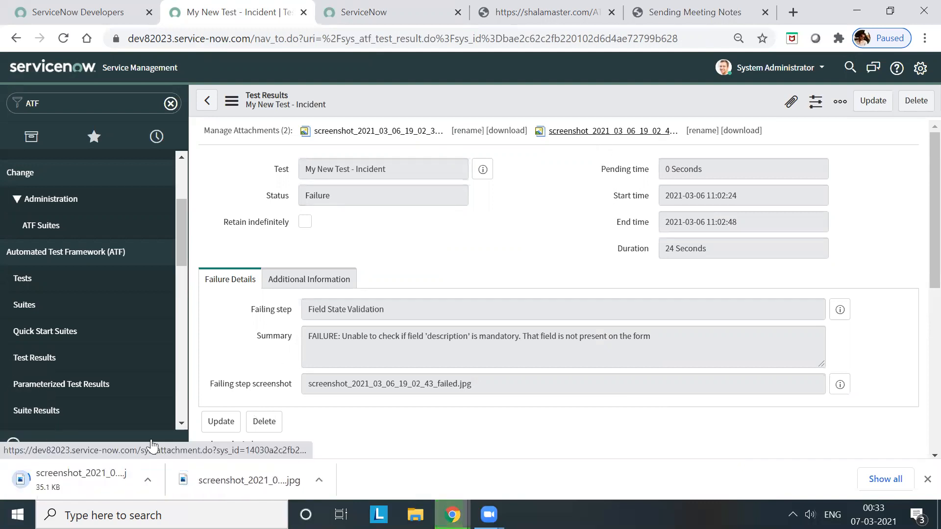
left_click(123, 480)
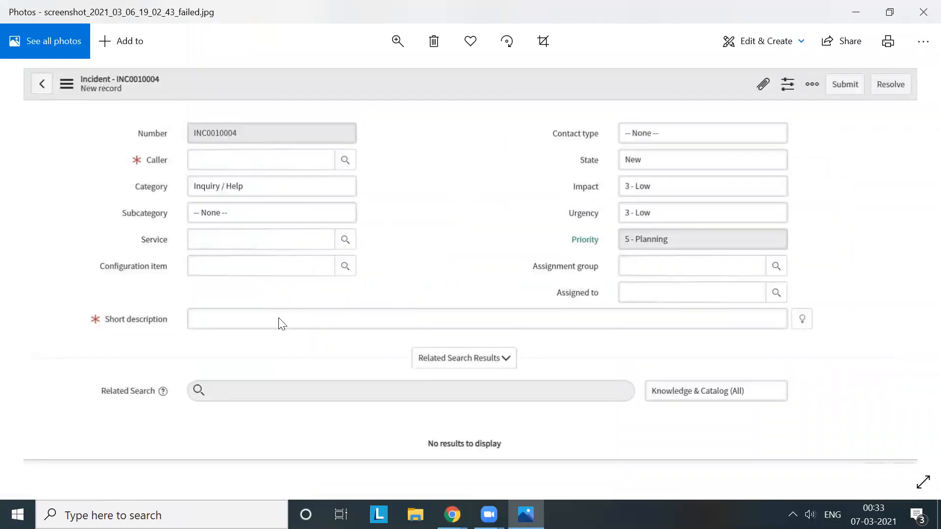
left_click(923, 11)
left_click(265, 486)
left_click(920, 17)
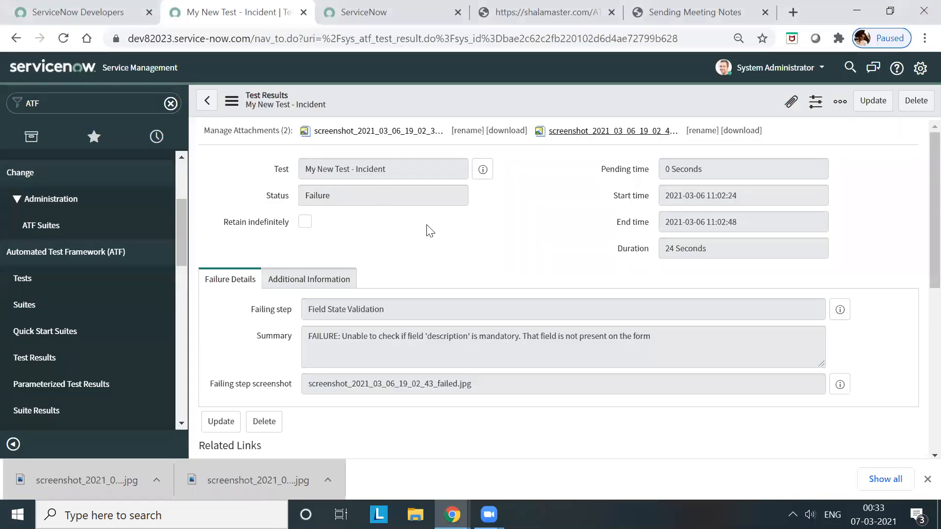
Step: Review the step result summaries of the run once more and close the Client Test Runner
scroll(456, 239, "down", 1)
scroll(490, 300, "down", 6)
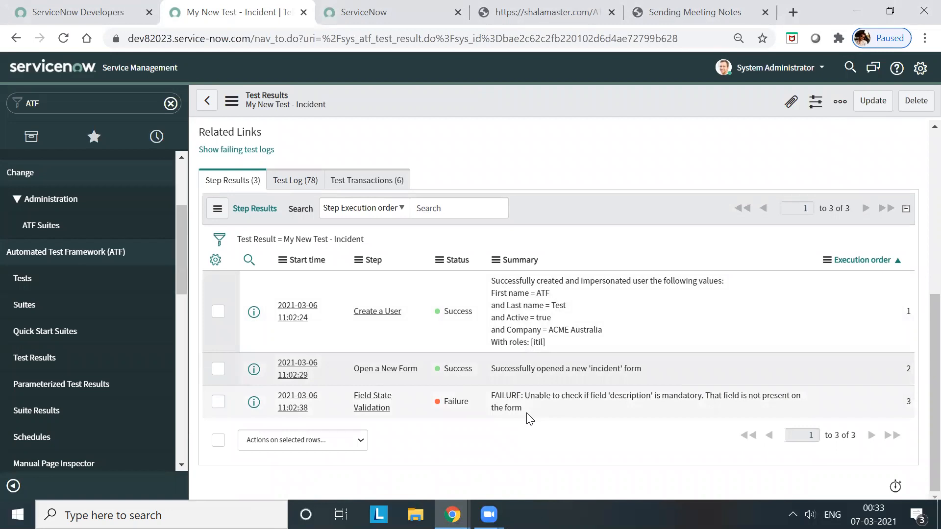
scroll(538, 304, "up", 6)
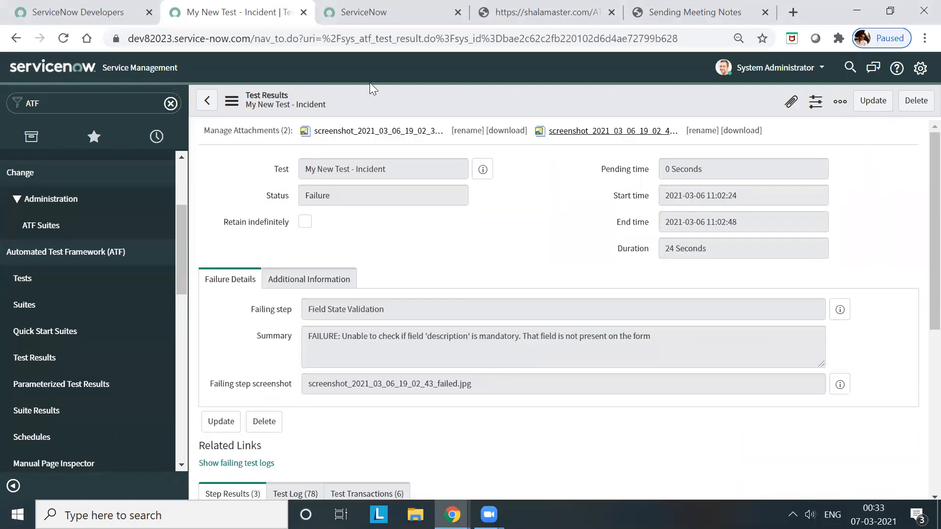
left_click(360, 19)
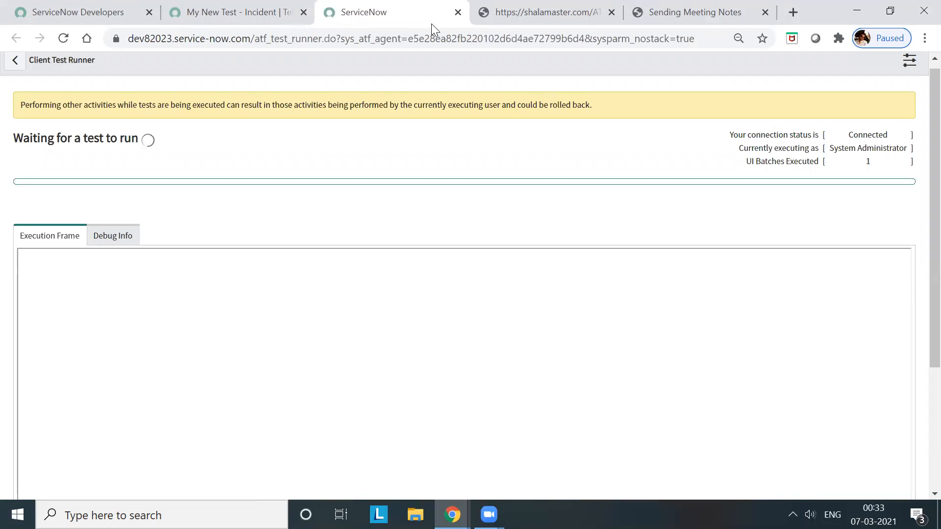
left_click_drag(431, 23, 269, 11)
left_click(304, 13)
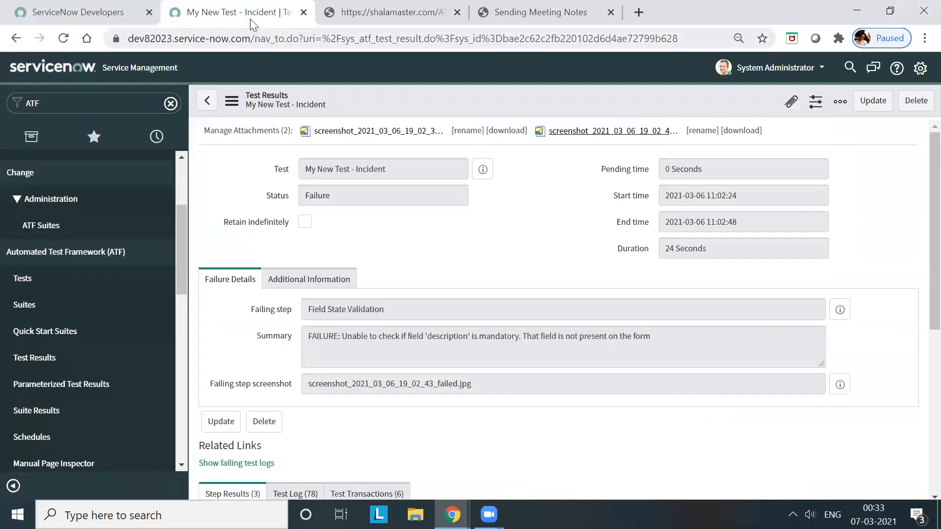
Step: Find the incident module, open a new incident form separately and check which fields it contains
right_click(249, 16)
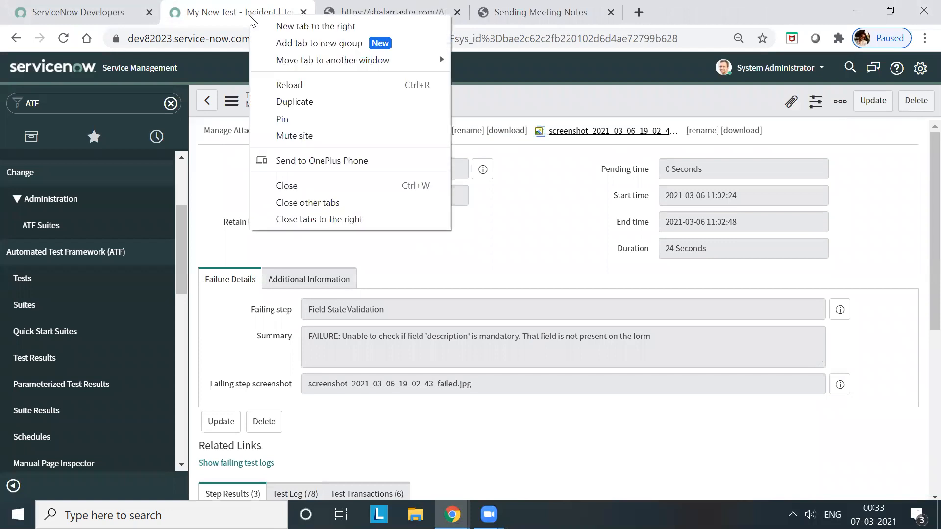
left_click(89, 104)
type("incident")
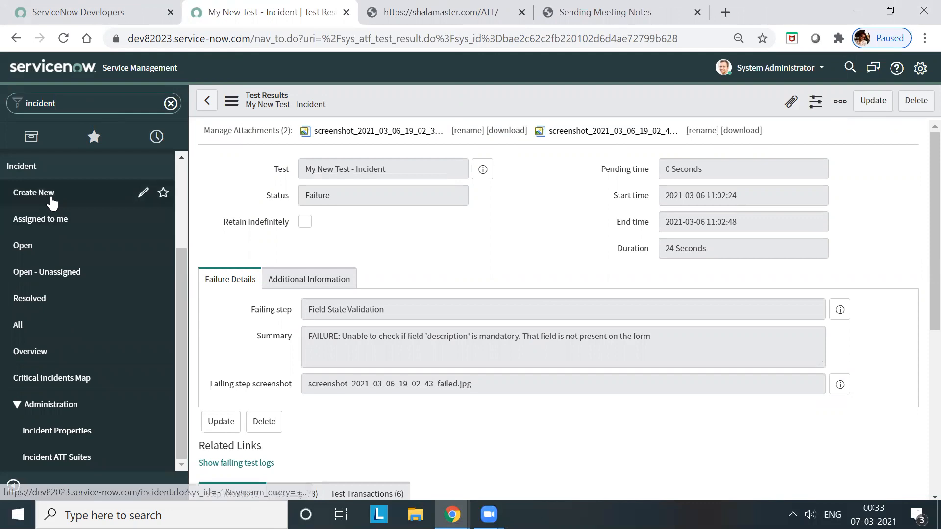
middle_click(23, 193)
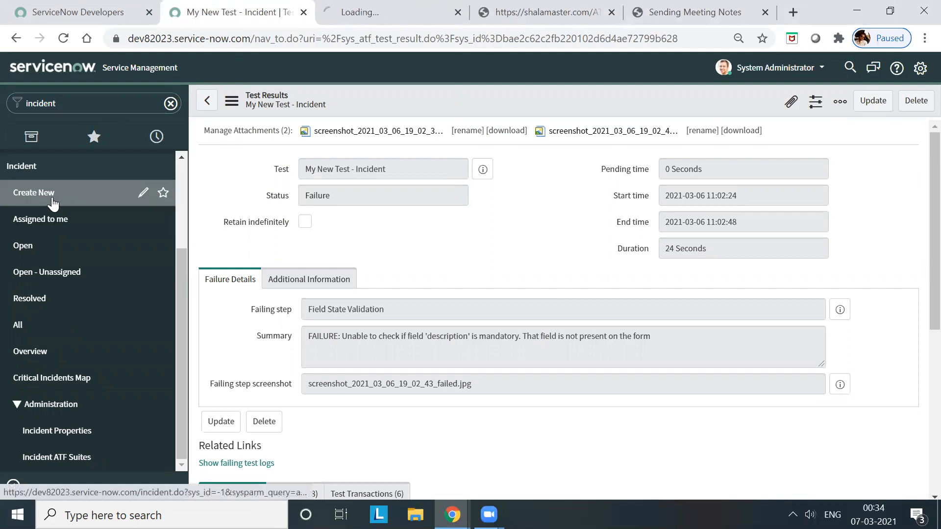
key("ctrl+Tab")
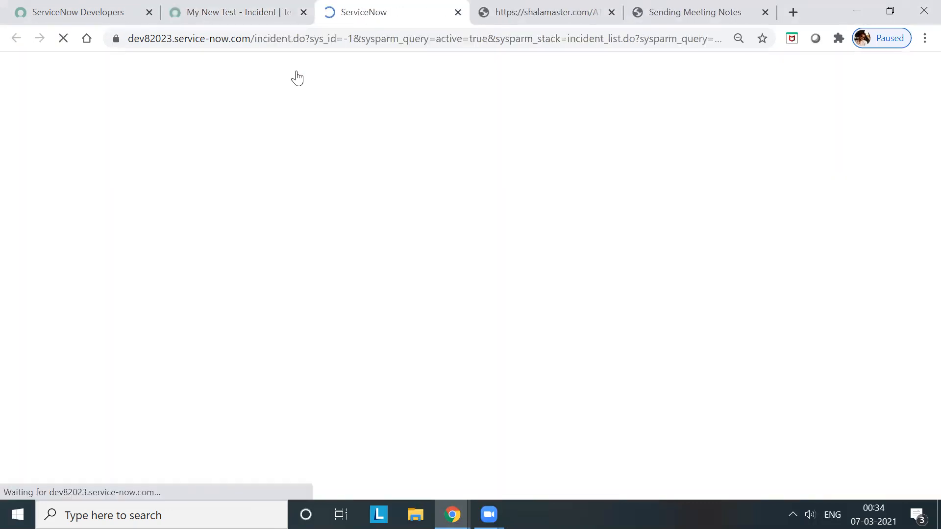
scroll(268, 333, "down", 1)
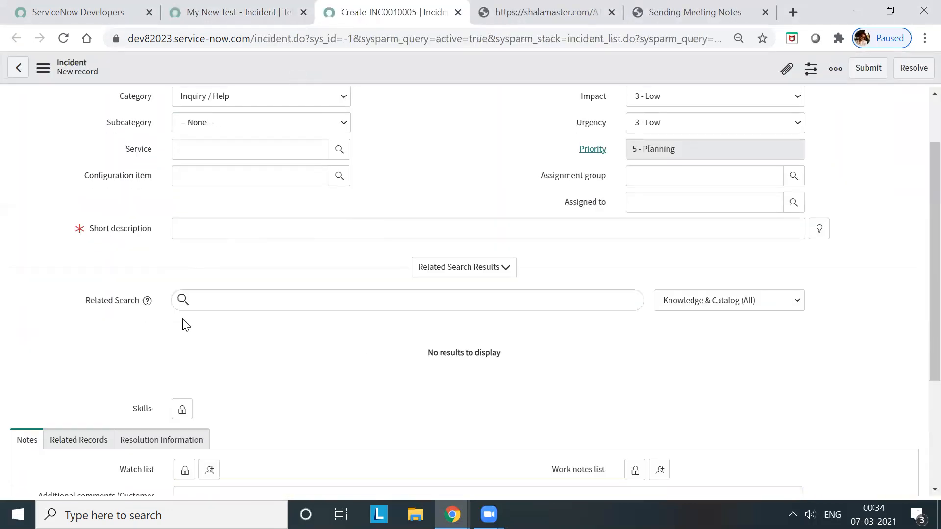
scroll(288, 276, "up", 2)
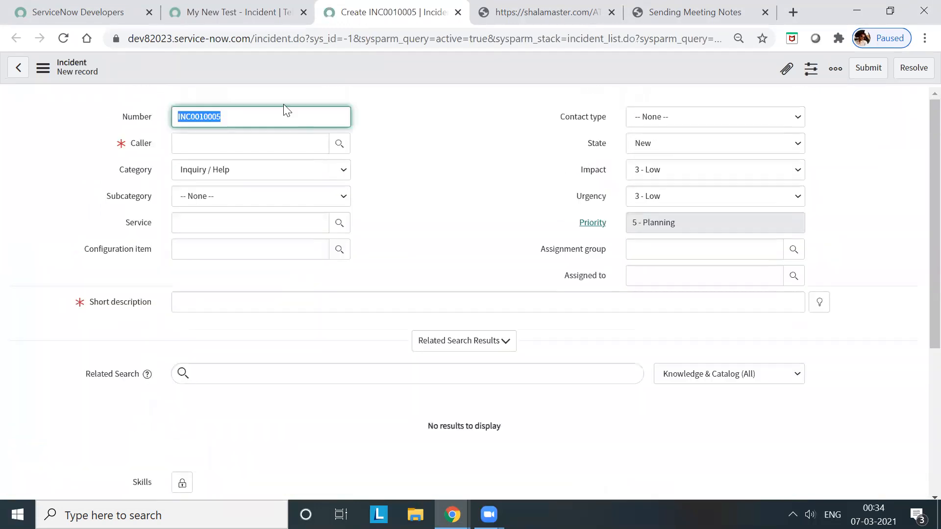
Step: Open the incident form's layout configuration and add Description to the selected fields of the Incident section
right_click(284, 69)
mouse_move(323, 98)
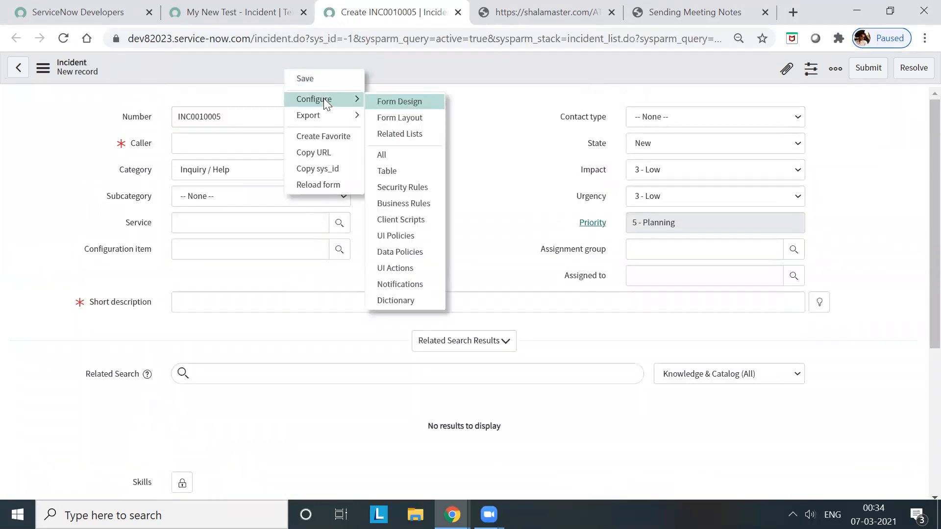
left_click(410, 118)
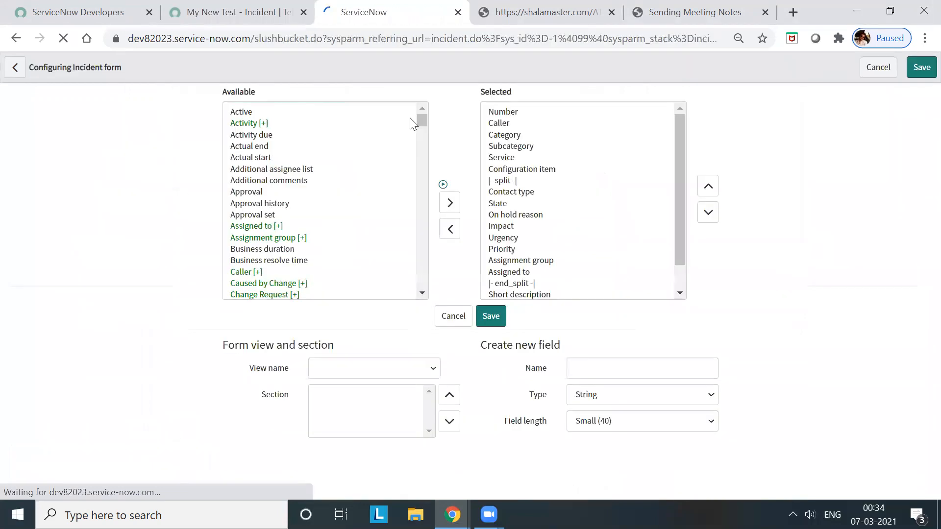
left_click(258, 181)
key("d")
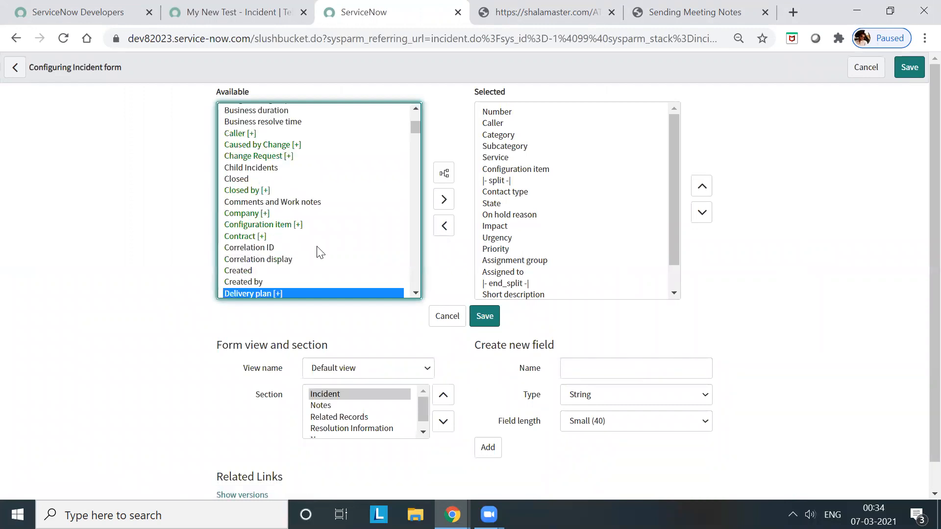
scroll(255, 192, "down", 2)
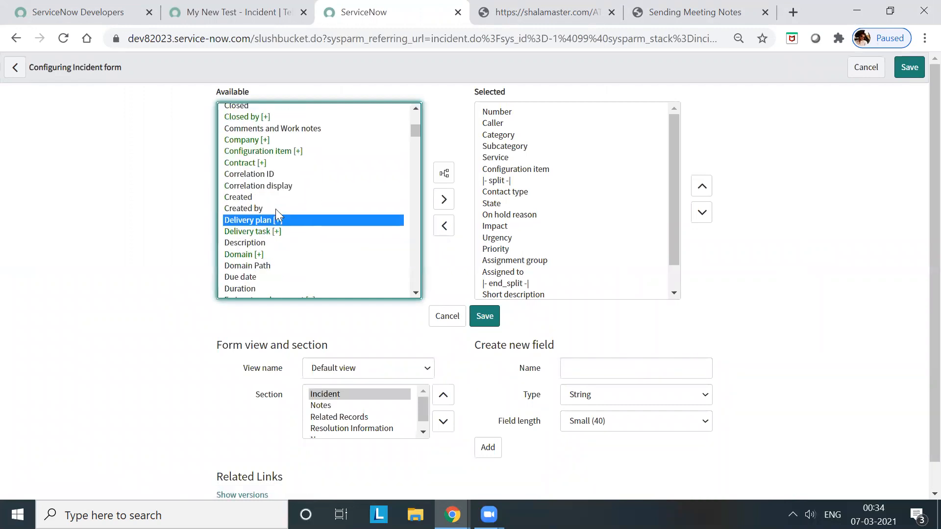
left_click(239, 199)
key("d")
key("d")
key("d")
key("d")
left_click(262, 238)
double_click(261, 238)
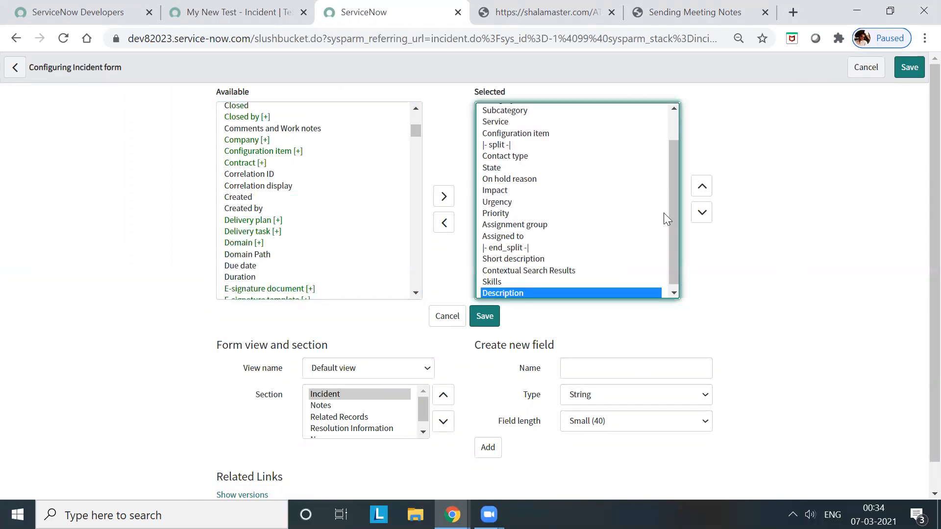
Step: Position Description directly below Short description in the selected fields and save the form layout
left_click(704, 192)
left_click(703, 192)
left_click(703, 192)
left_click(703, 192)
left_click(705, 195)
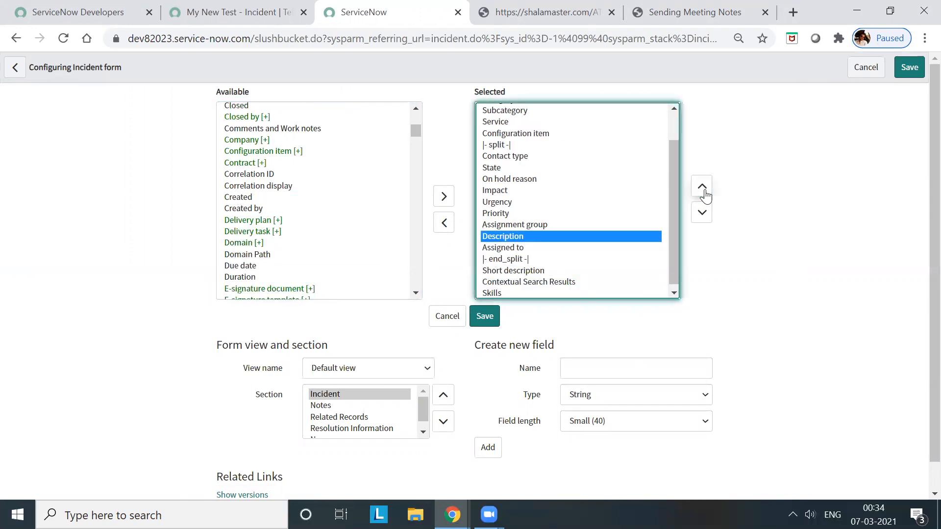
left_click(703, 213)
left_click(703, 213)
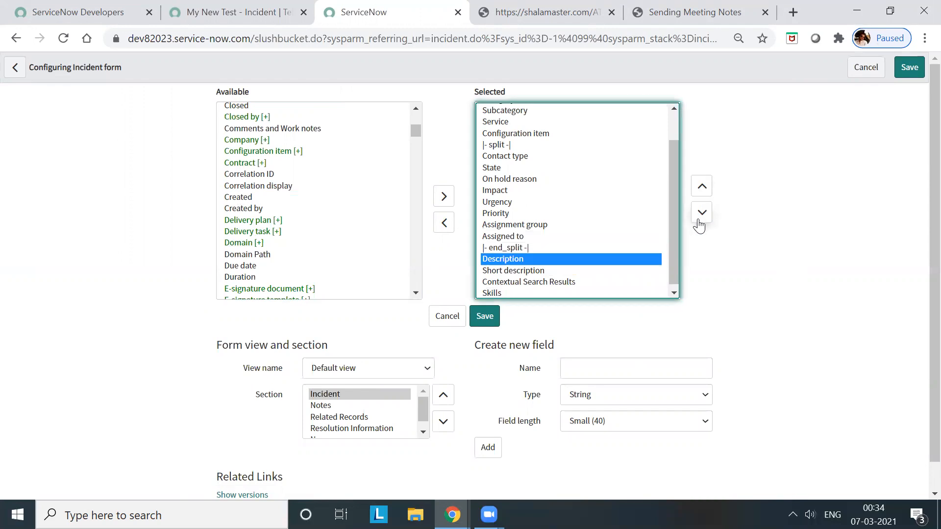
left_click(702, 215)
left_click(485, 317)
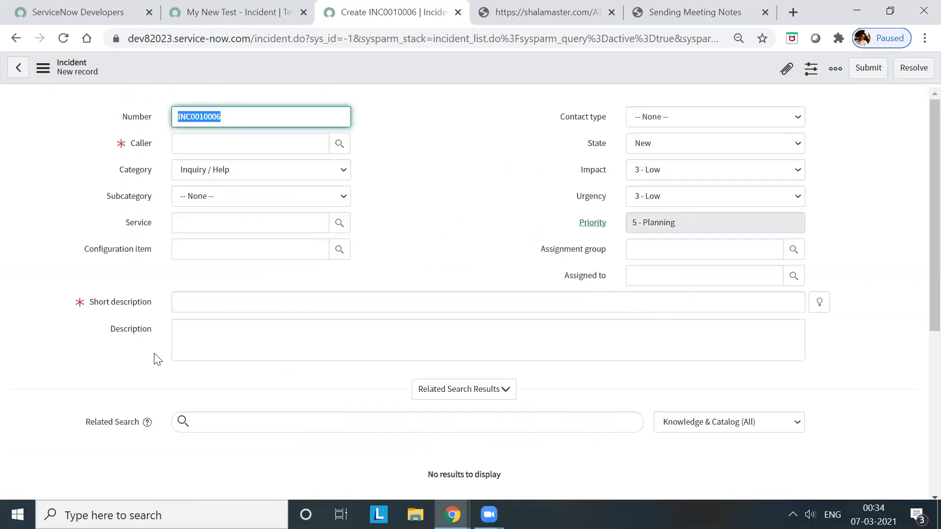
Step: Go back to the My New Test - Incident record and rerun the test using the current Chrome session
left_click(218, 17)
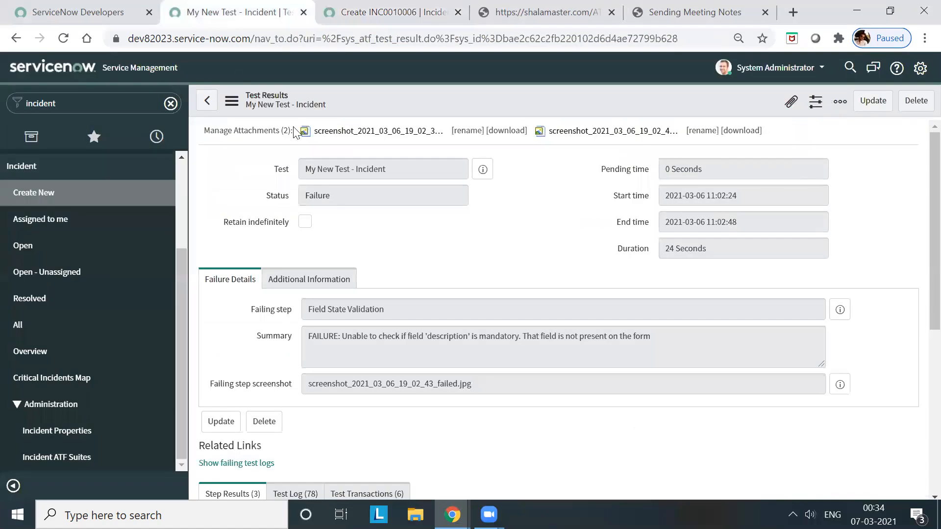
left_click(18, 38)
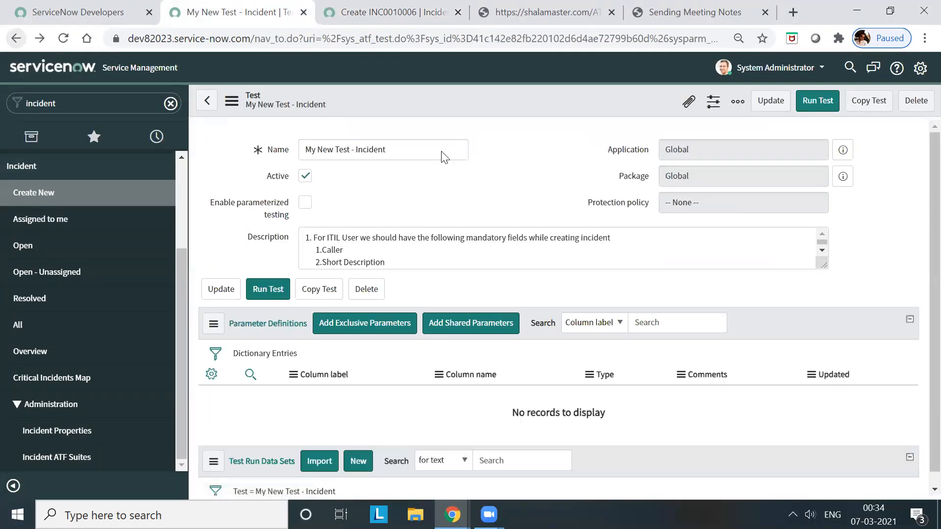
left_click(825, 103)
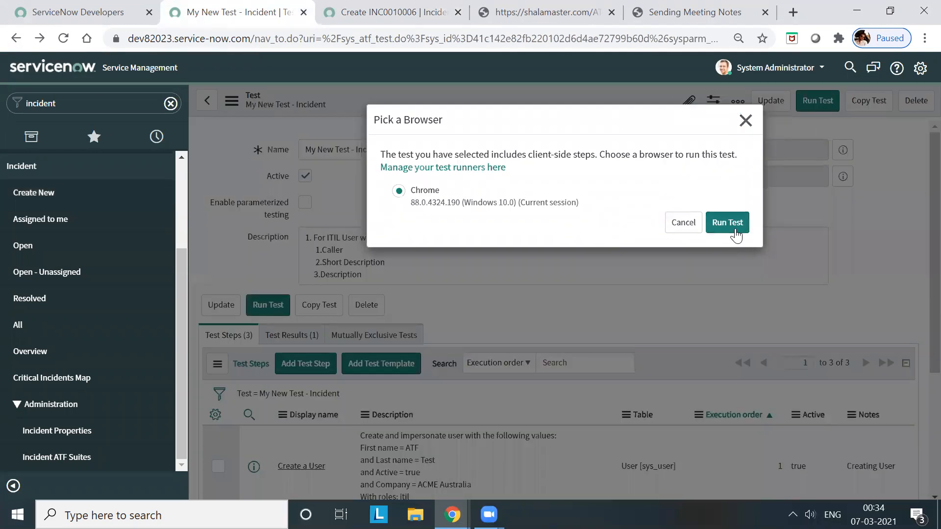
left_click(735, 229)
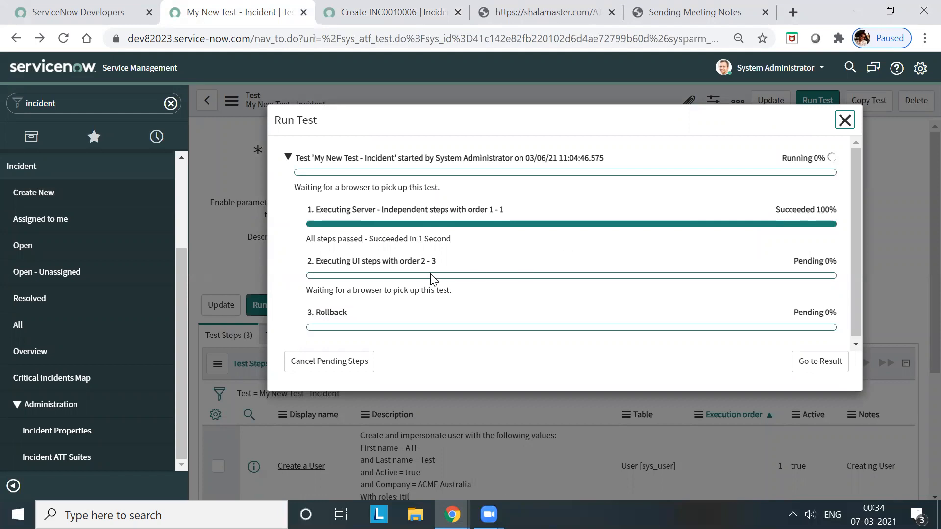
Step: Check the progress of the My New Test - Incident run, glancing at the new incident form and the ATF guide meanwhile
scroll(556, 269, "down", 1)
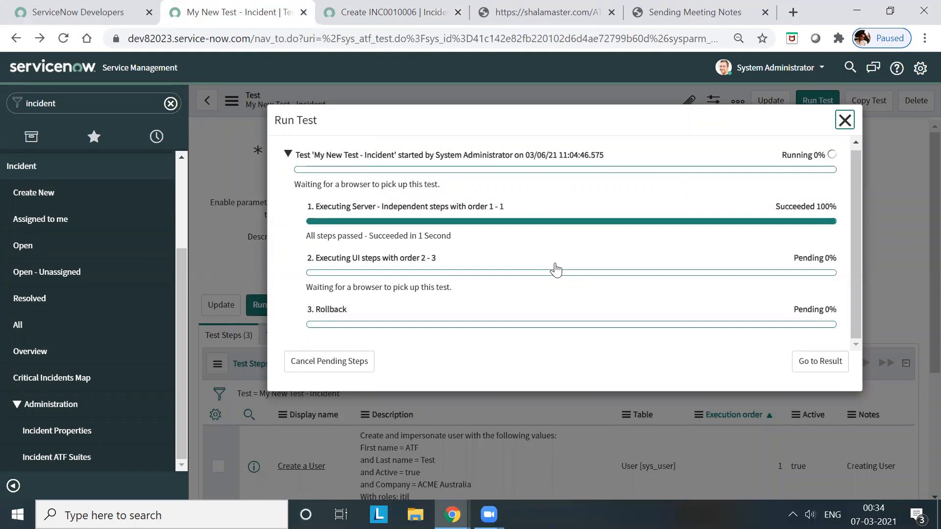
scroll(555, 269, "up", 1)
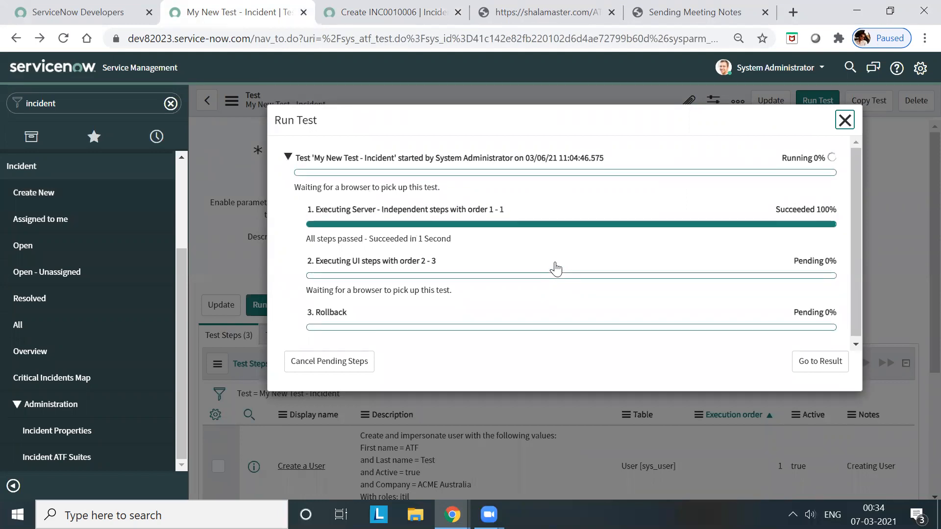
left_click(377, 23)
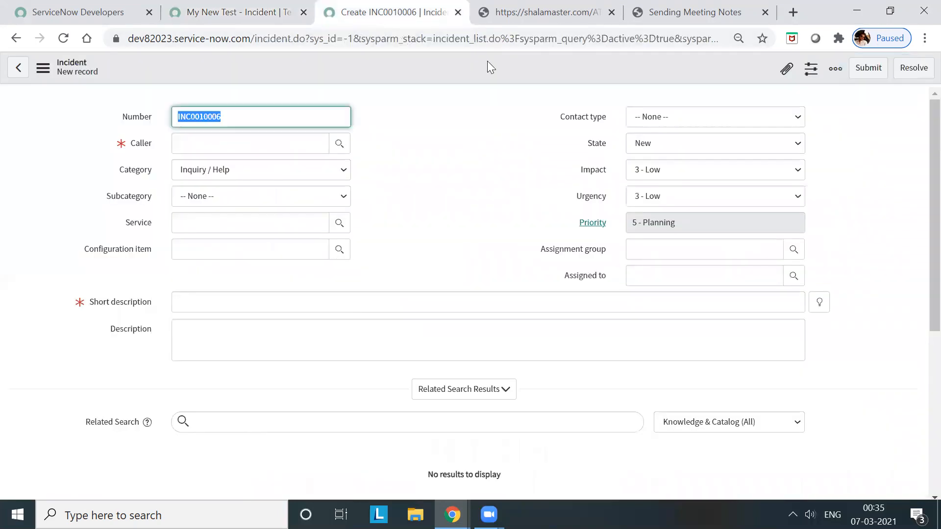
left_click(527, 20)
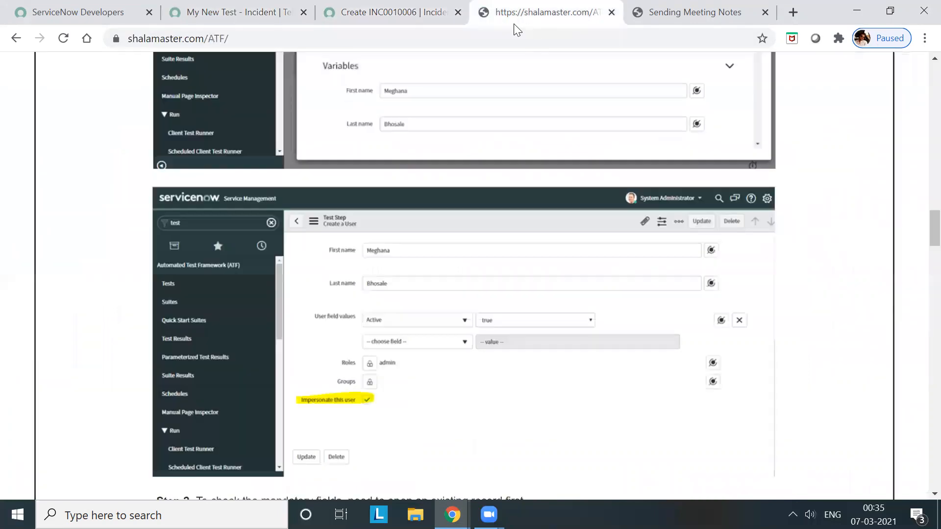
left_click(441, 19)
left_click(262, 14)
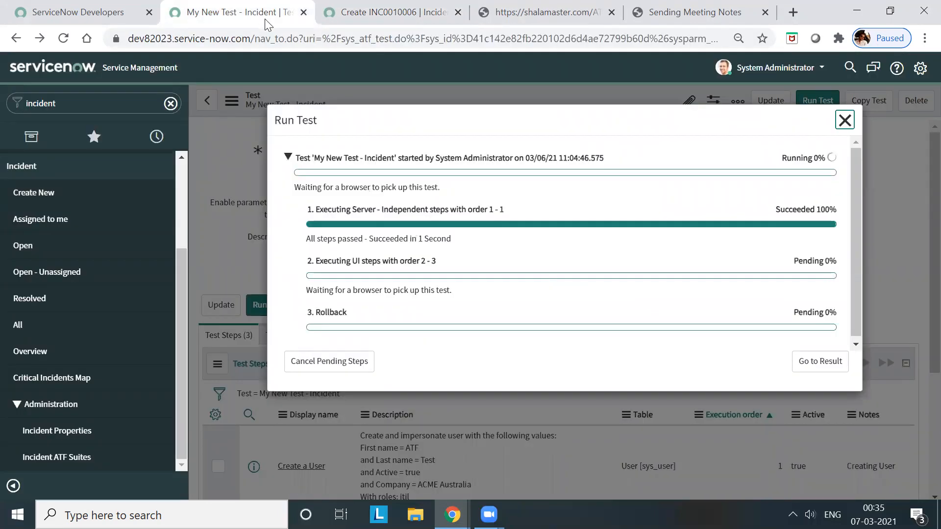
scroll(669, 305, "down", 1)
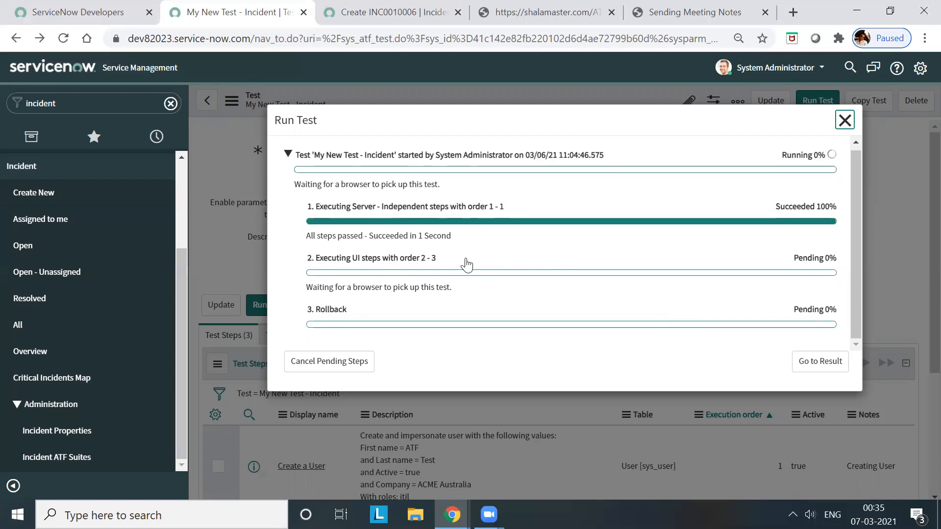
Step: Review the shalamaster.com ATF guide from creating a test case through to running it
left_click(337, 27)
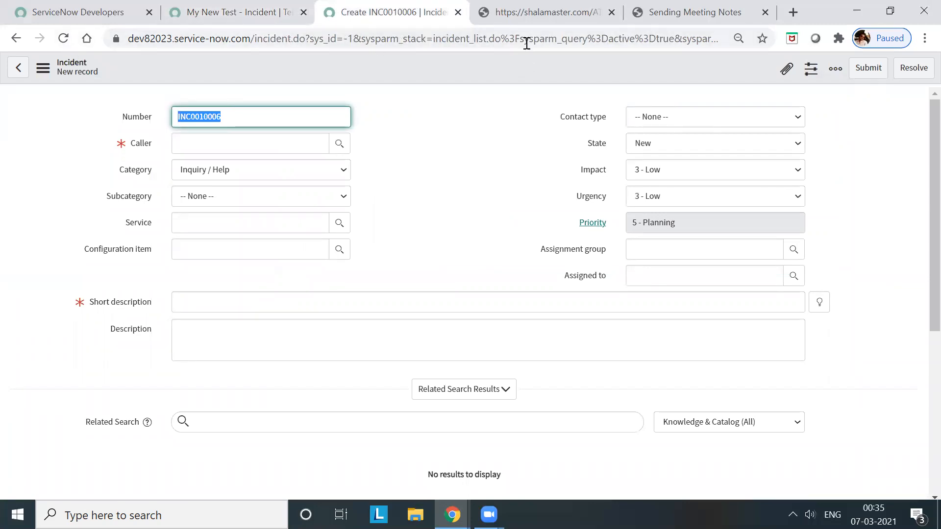
left_click(517, 20)
scroll(493, 272, "up", 10)
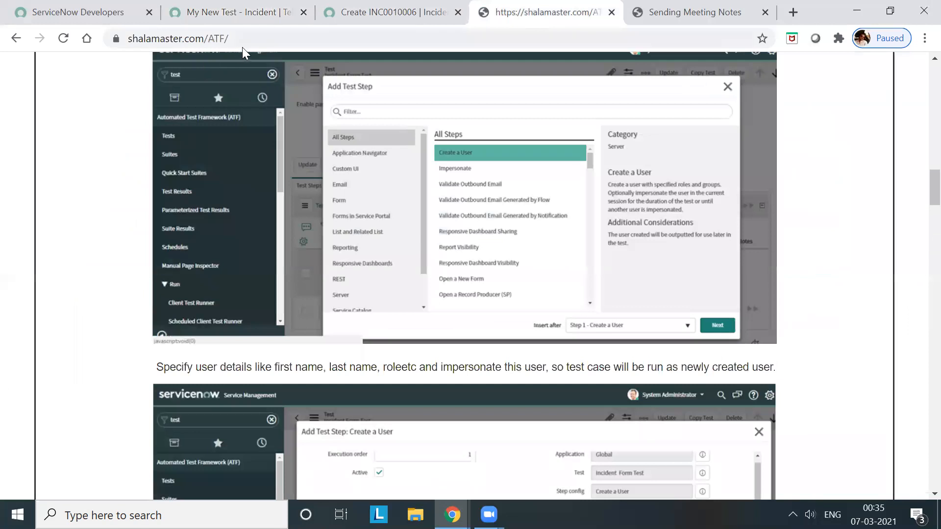
scroll(313, 272, "up", 15)
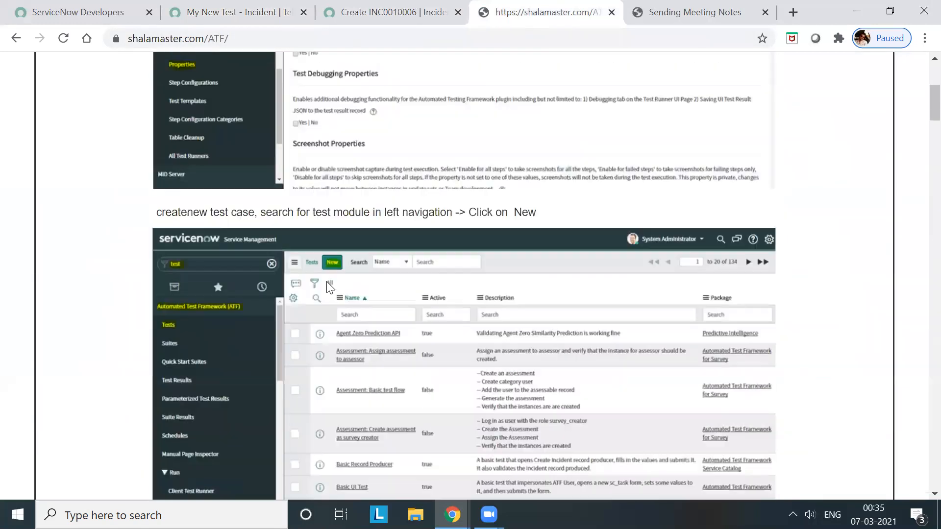
scroll(435, 211, "down", 15)
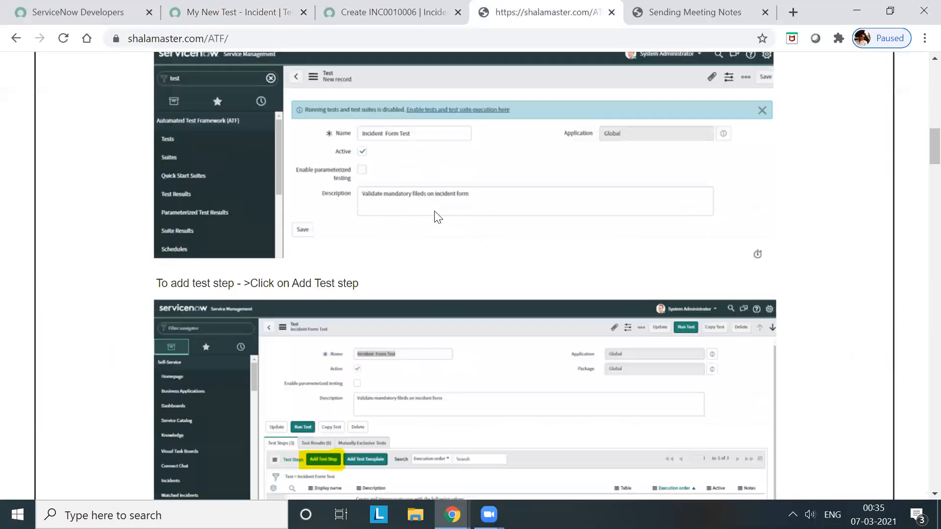
scroll(434, 212, "down", 15)
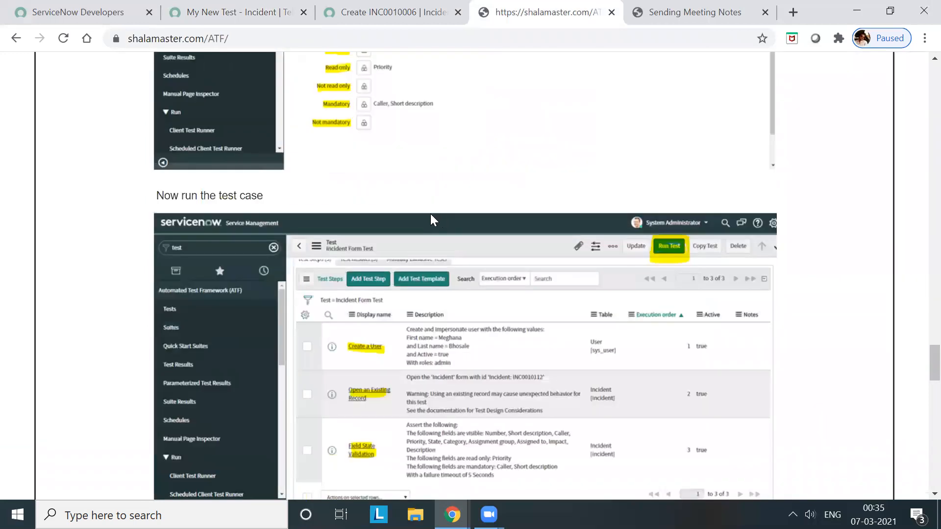
Step: Open the result record of the current My New Test - Incident run and examine its status and step results
left_click(211, 12)
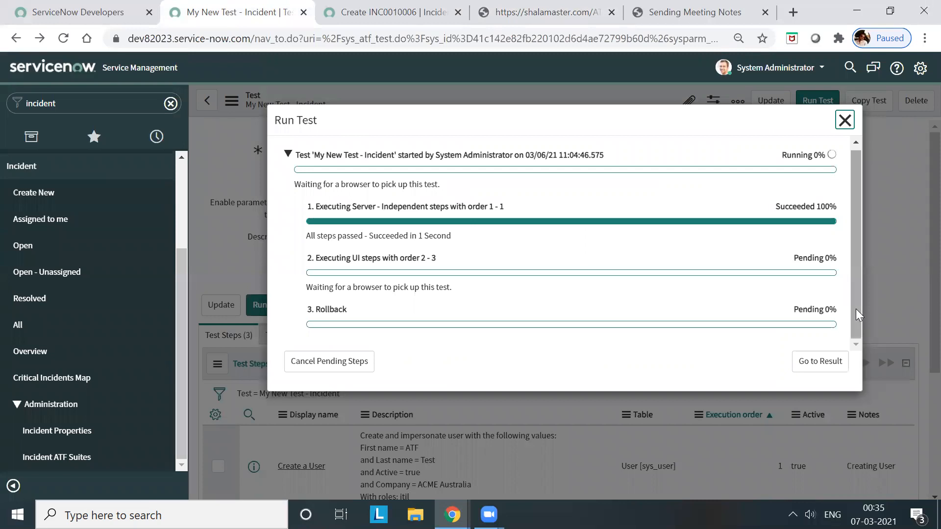
scroll(855, 309, "up", 1)
left_click(826, 366)
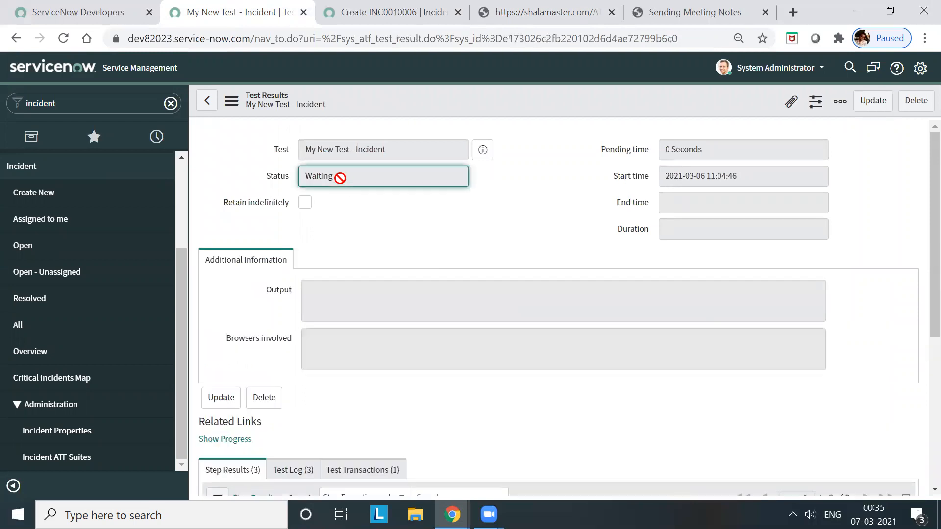
scroll(439, 233, "down", 5)
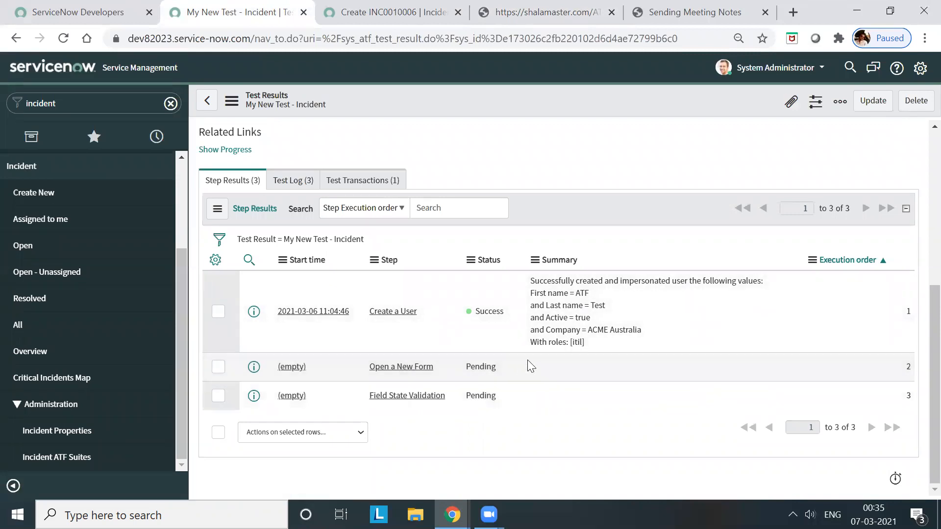
scroll(527, 360, "up", 4)
scroll(528, 359, "down", 3)
Step: Examine the test log and test transactions of the My New Test - Incident result, returning to its step results
left_click(308, 251)
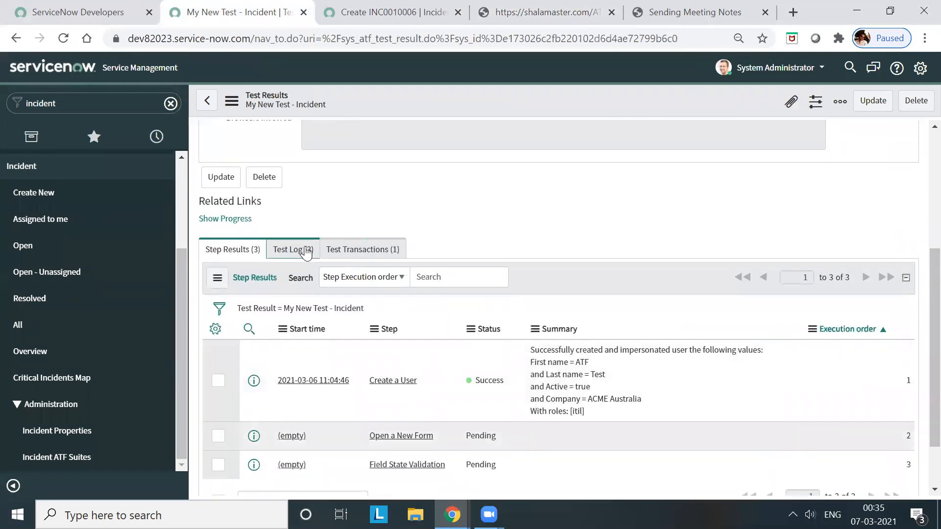
scroll(537, 310, "down", 2)
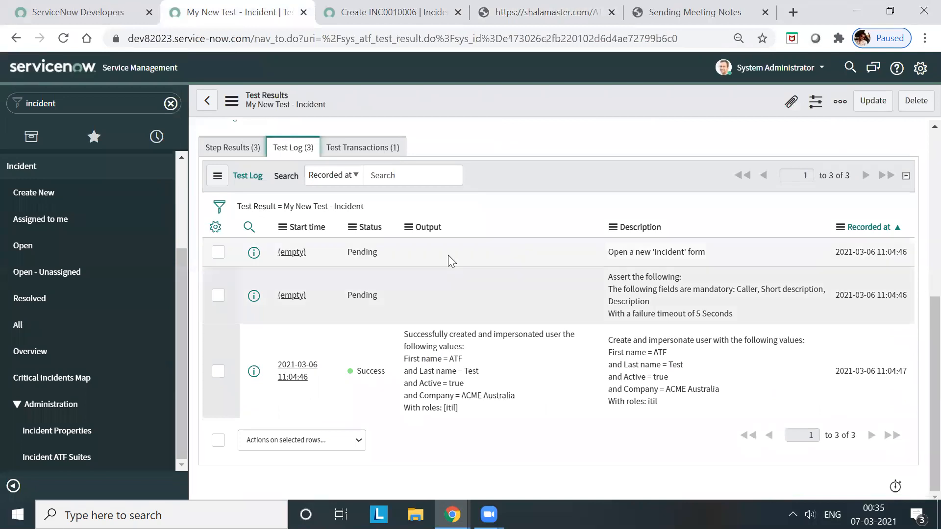
scroll(431, 294, "up", 4)
left_click(382, 366)
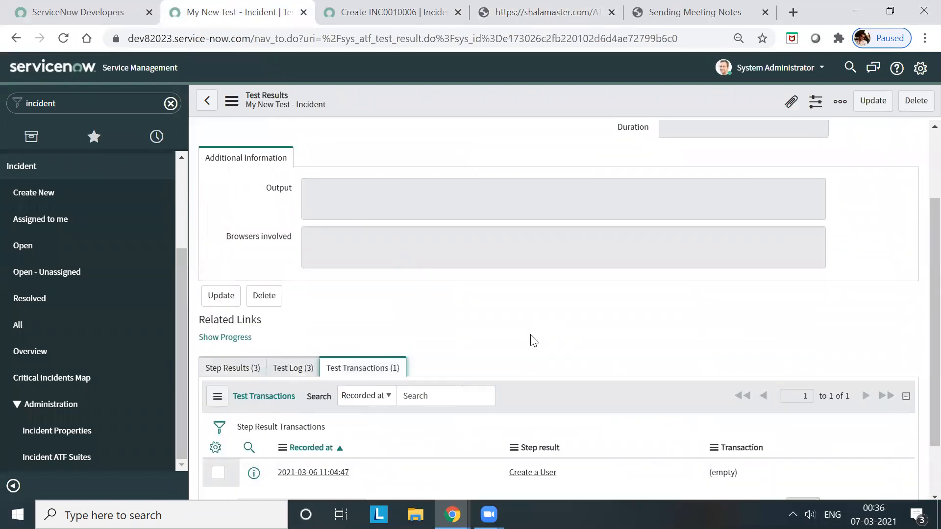
scroll(519, 336, "down", 1)
left_click(250, 300)
scroll(472, 297, "up", 3)
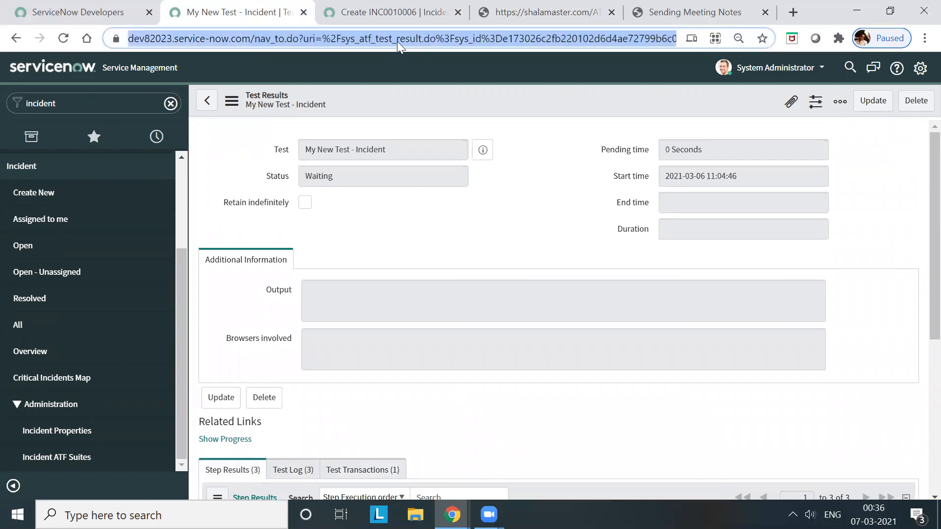
Step: Reload the test result page and recheck the run's status and the state of each step
key("Return")
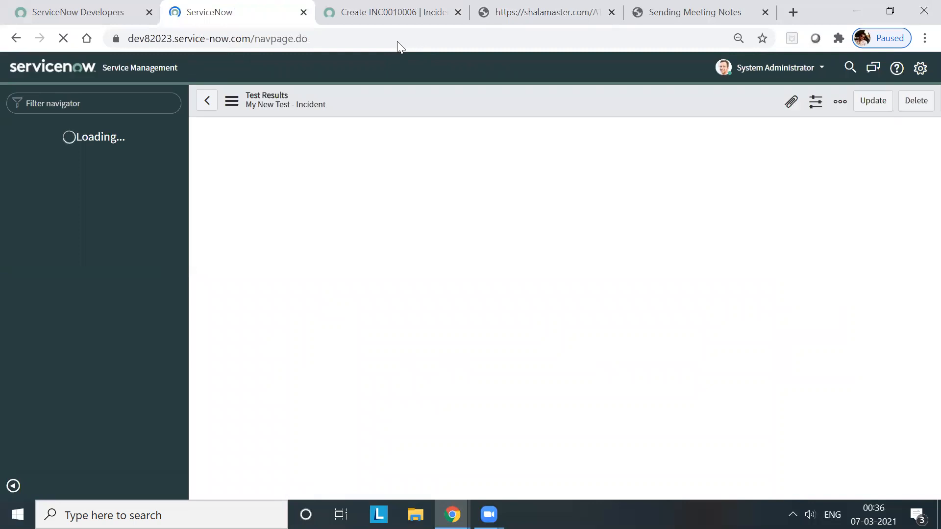
left_click(383, 23)
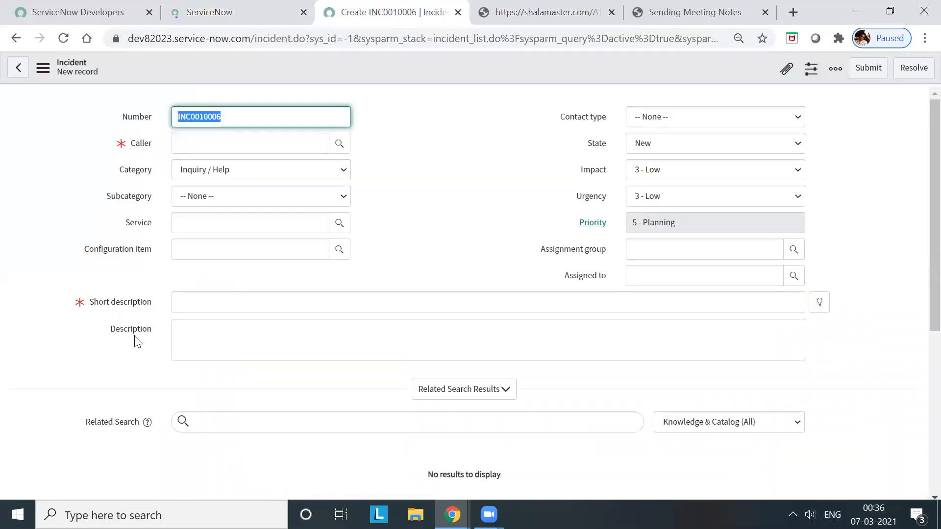
left_click(264, 6)
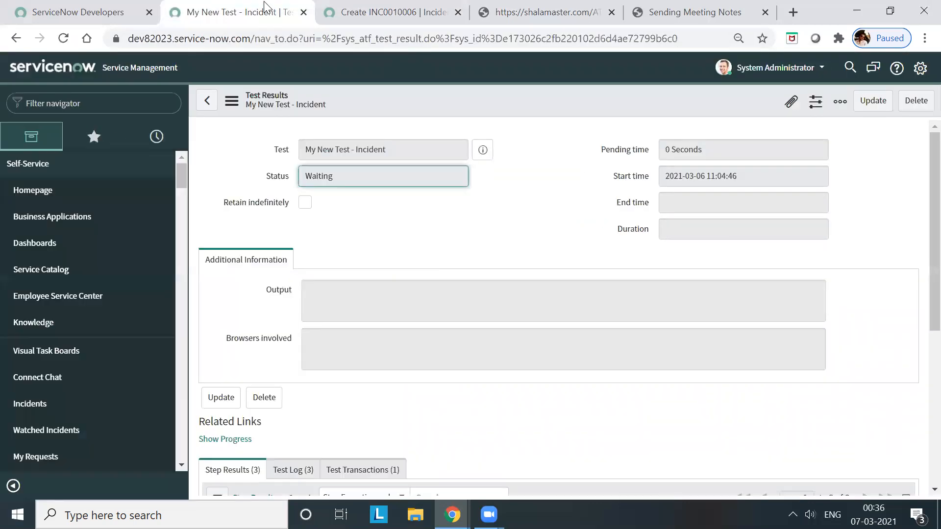
scroll(492, 280, "down", 5)
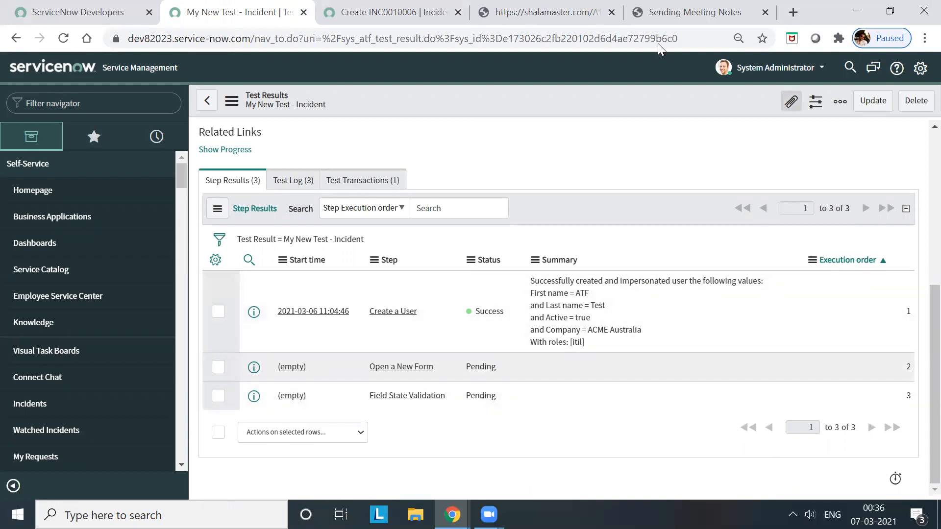
Step: Filter the navigator for "test" and open the Active Manual Test Runners list in a separate browser tab
left_click(134, 108)
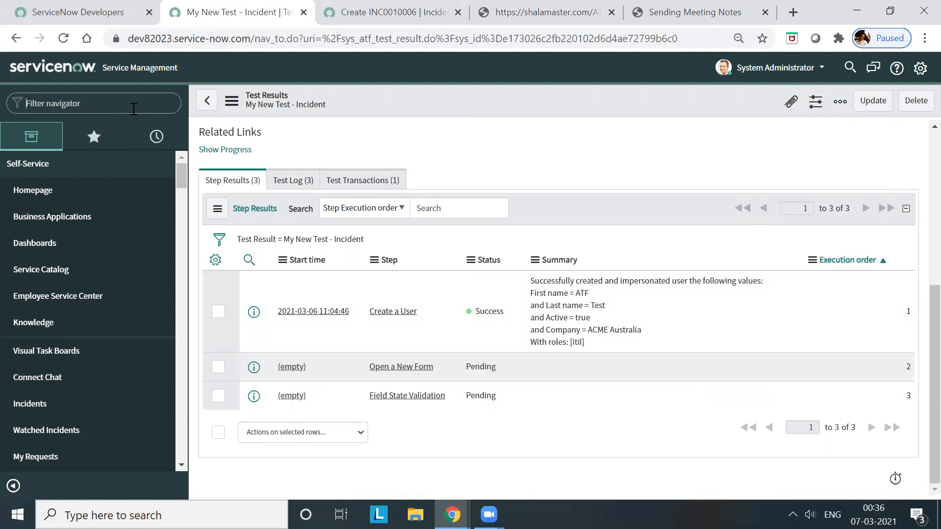
type("te")
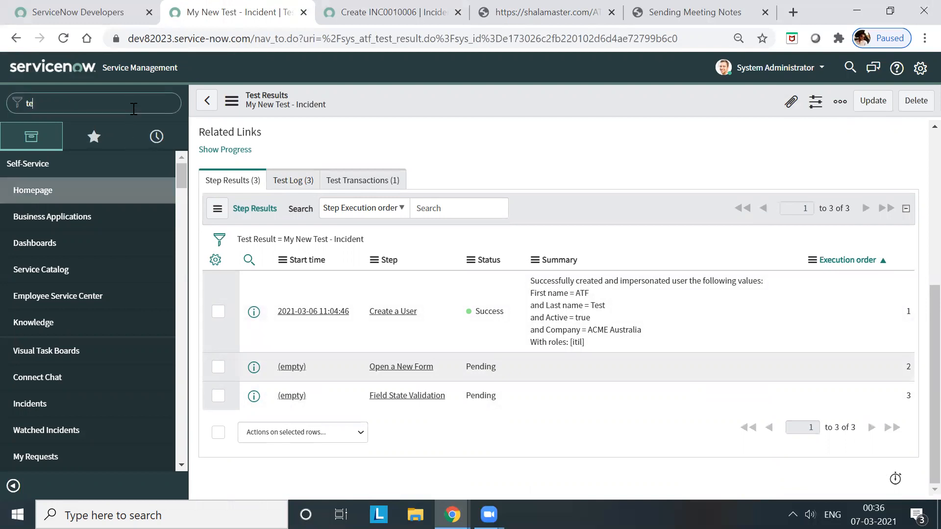
type("st")
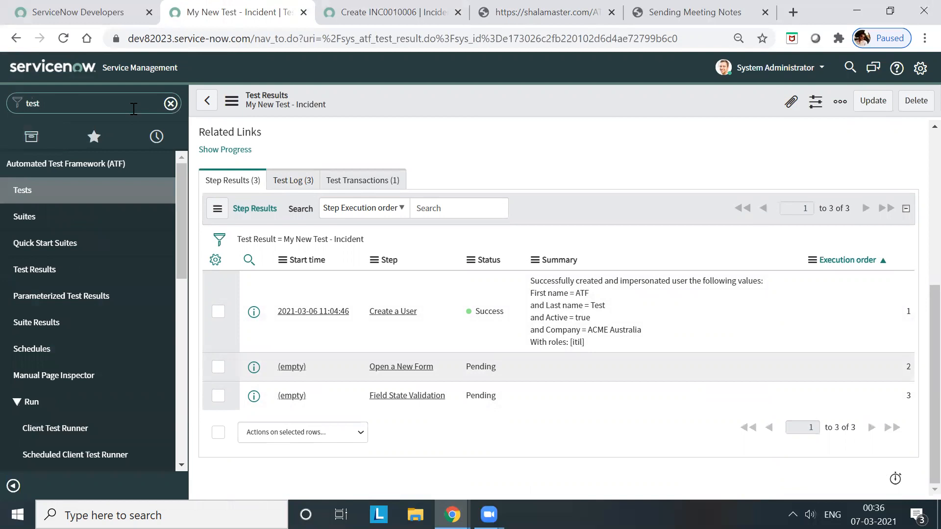
scroll(95, 300, "down", 2)
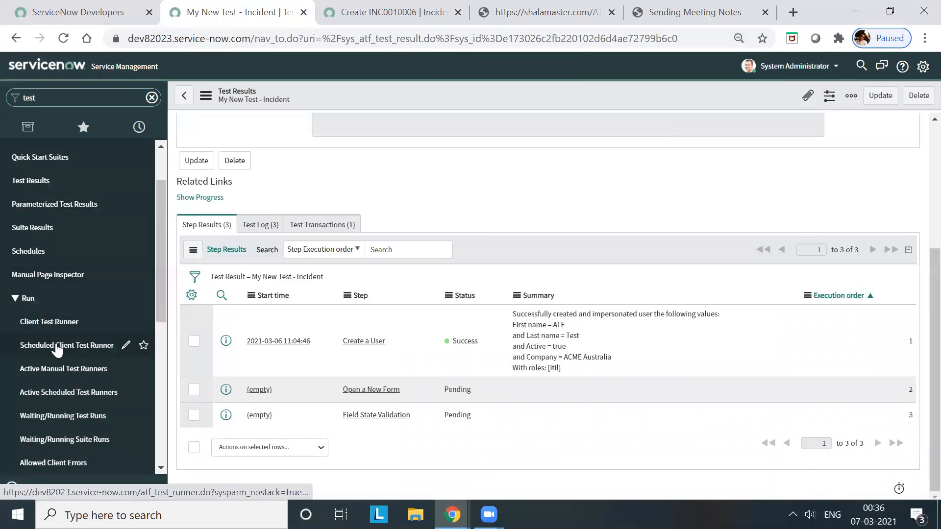
middle_click(54, 377)
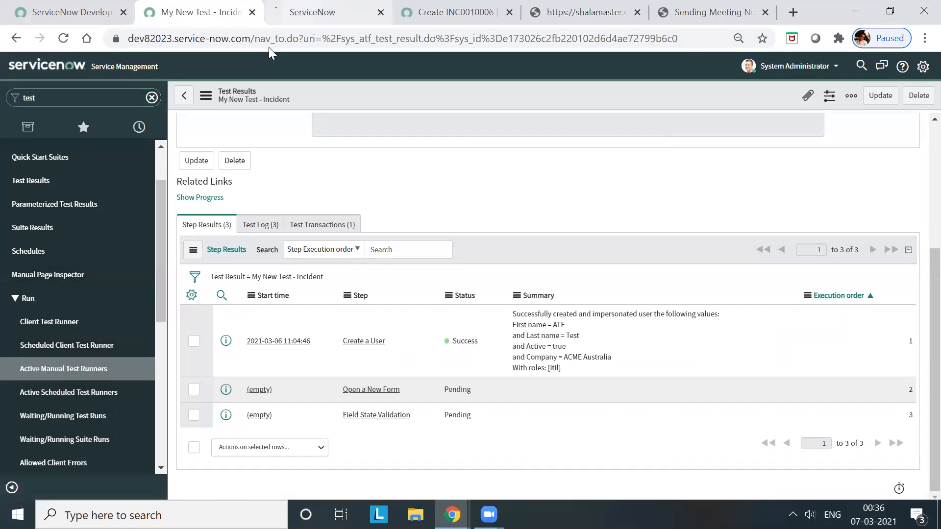
key("ctrl+Tab")
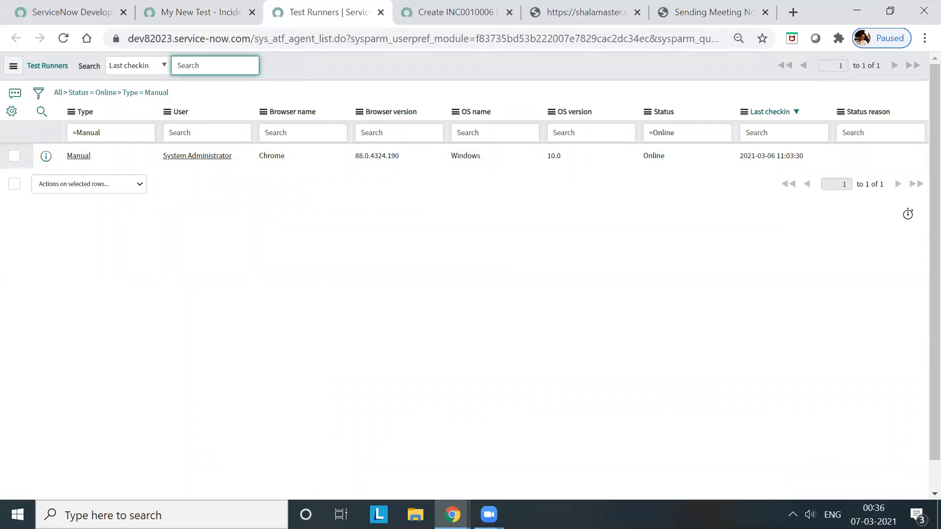
Step: Delete the online manual Chrome test runner record from the Test Runners list
left_click(14, 156)
left_click(98, 185)
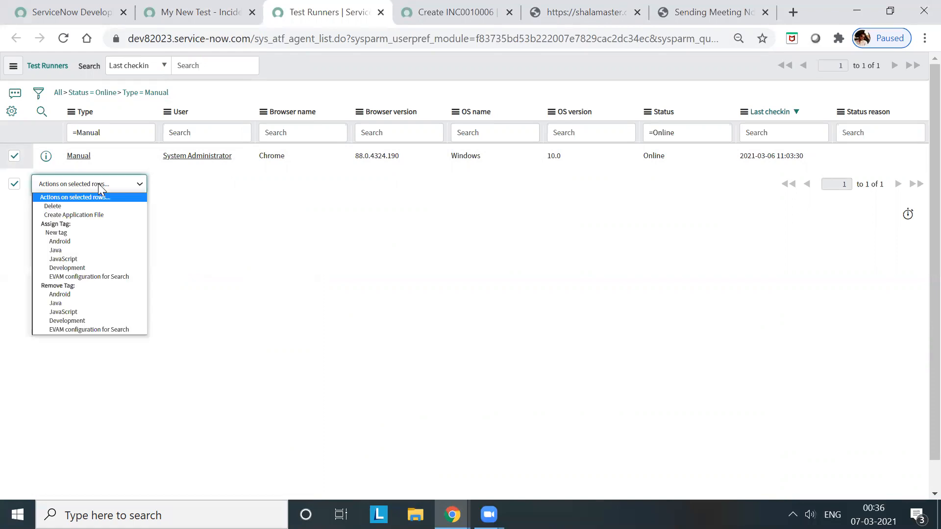
left_click(74, 206)
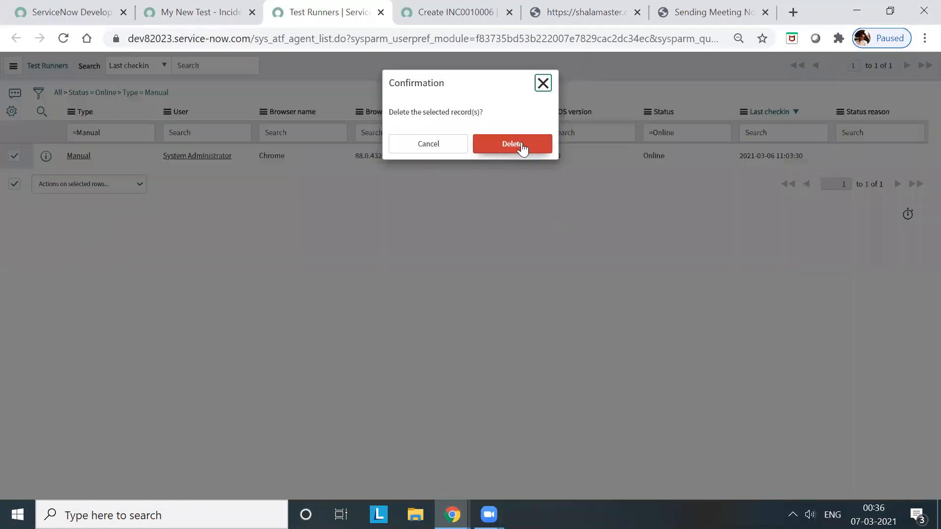
left_click(512, 144)
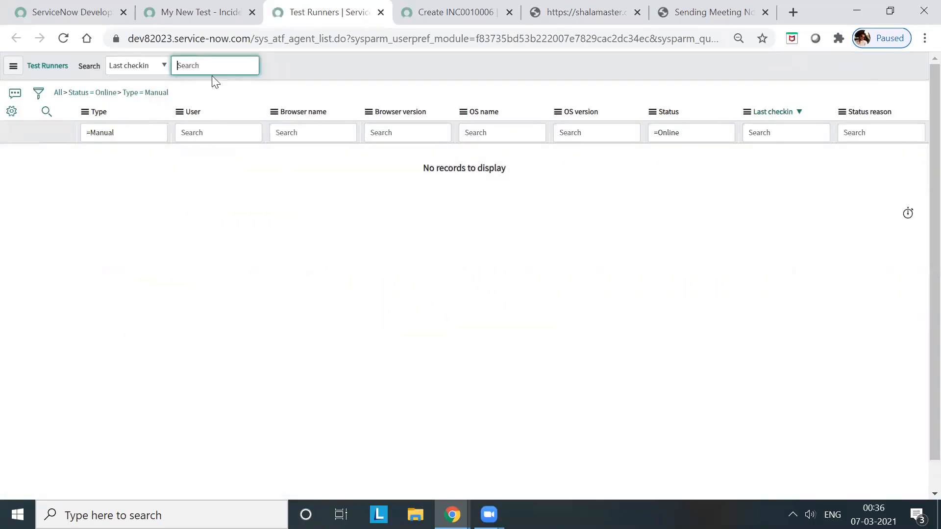
Step: Open the Automated Test Framework's Tests list in the main ServiceNow tab and close the Test Runners tab
left_click(225, 10)
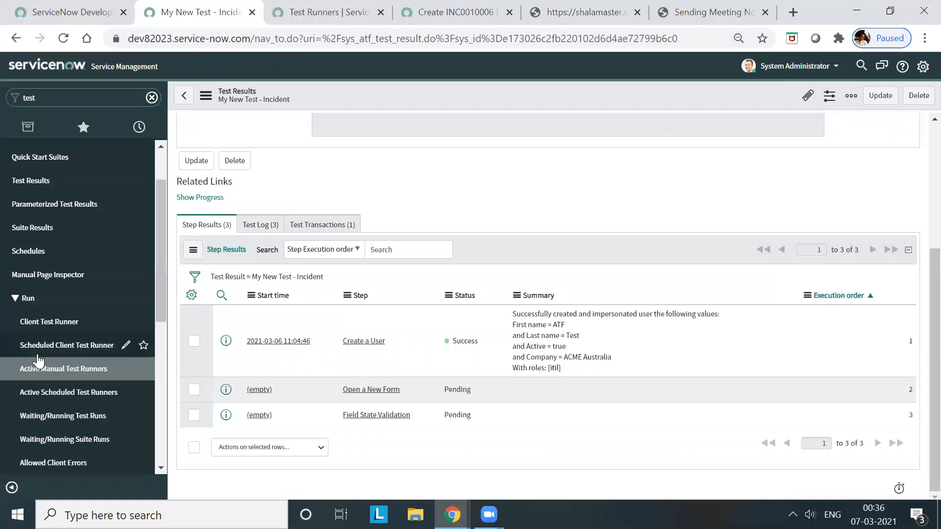
scroll(98, 226, "up", 1)
scroll(98, 226, "up", 2)
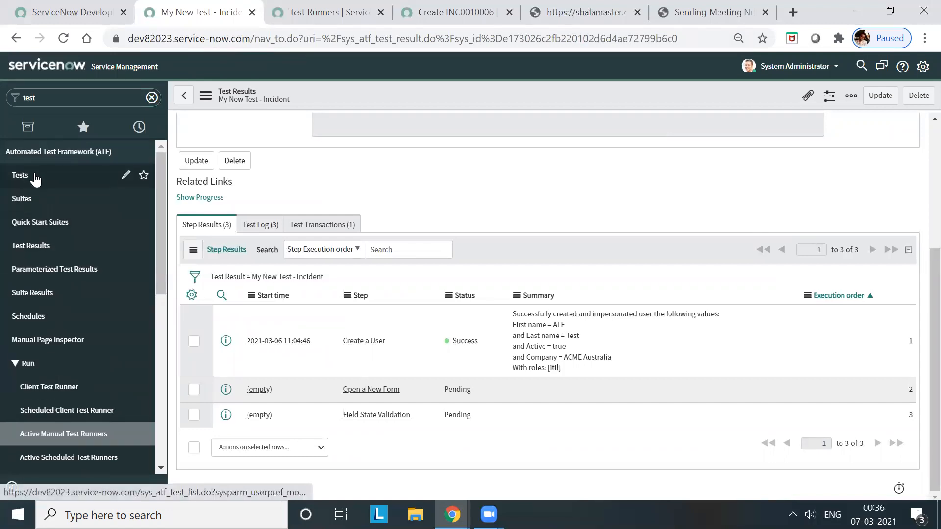
left_click(35, 177)
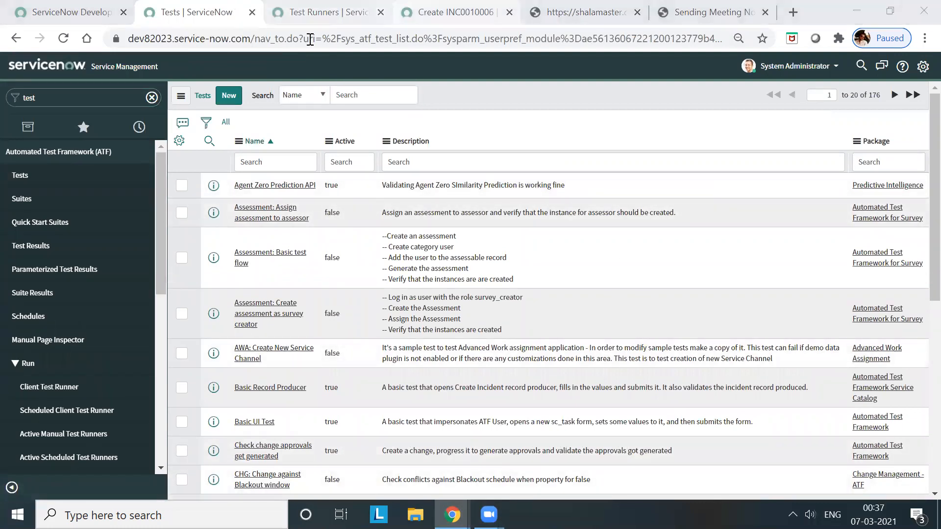
key("ctrl+Tab")
left_click(380, 13)
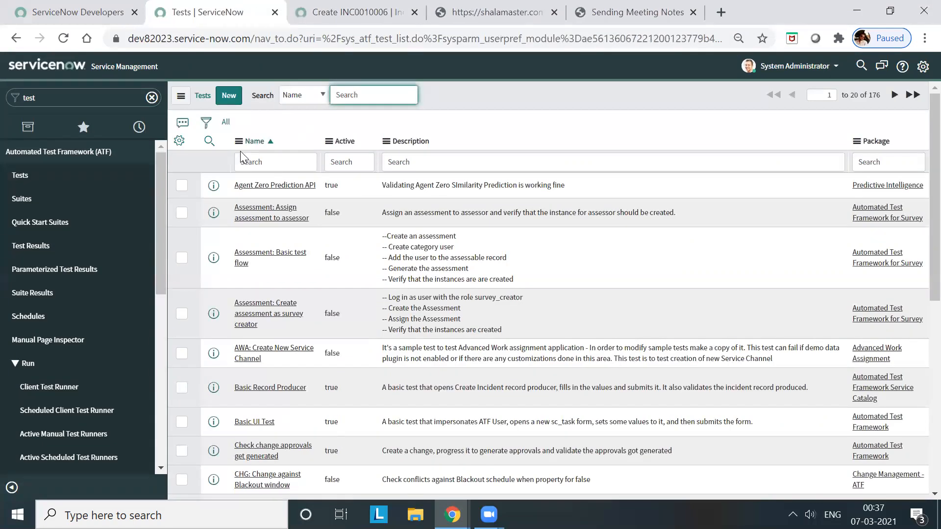
Step: Filter the Tests list for names containing "incident"
left_click(265, 162)
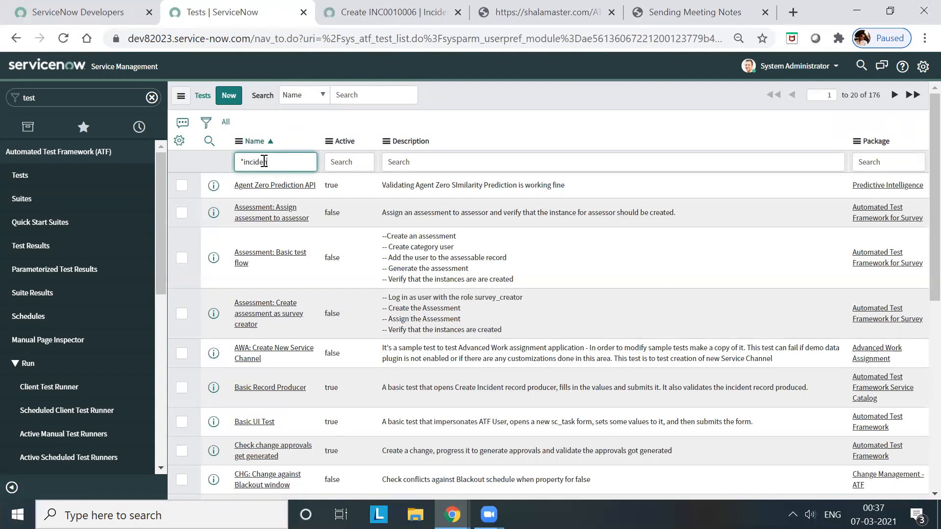
type("*incident")
key("Return")
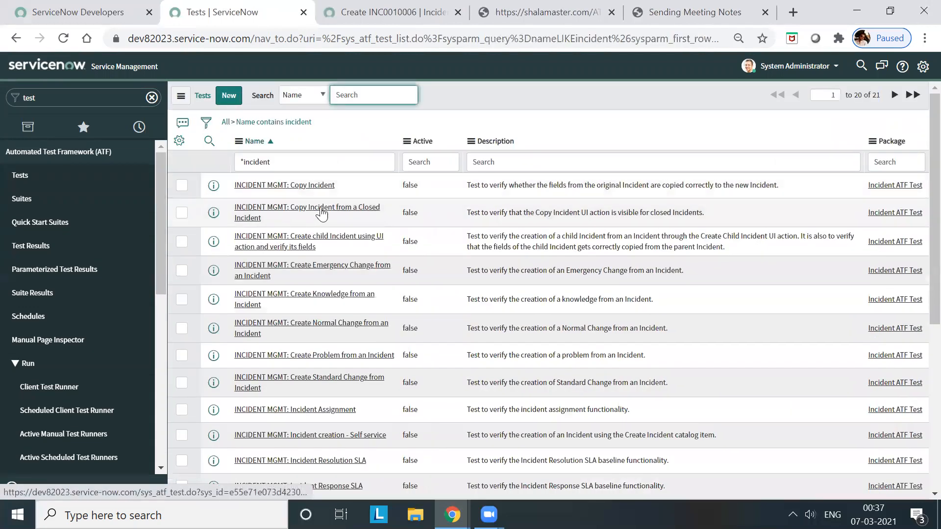
Step: Filter the Tests list for names starting with "My" and open the My New Test - Incident record
left_click(272, 163)
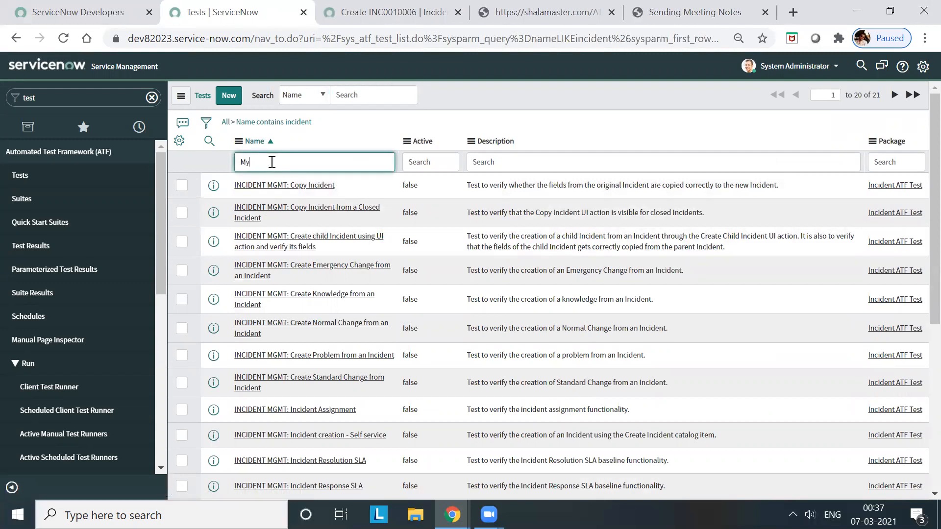
type("My")
key("Return")
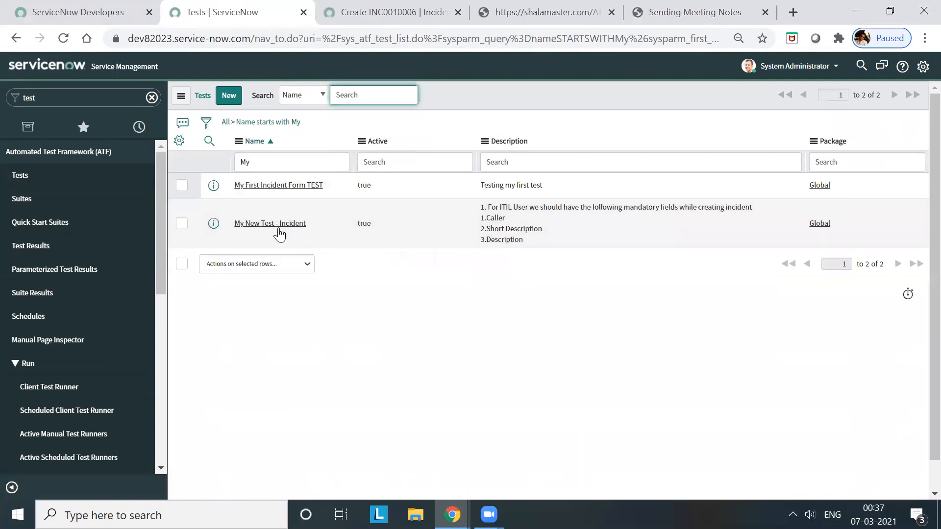
left_click(280, 225)
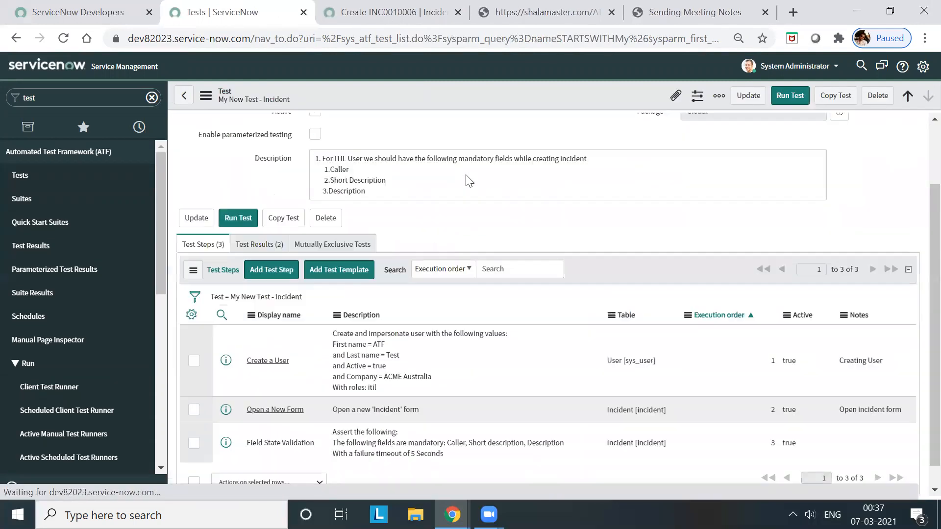
Step: Run My New Test - Incident in a new client test runner and look over the incident form it opens
left_click(805, 98)
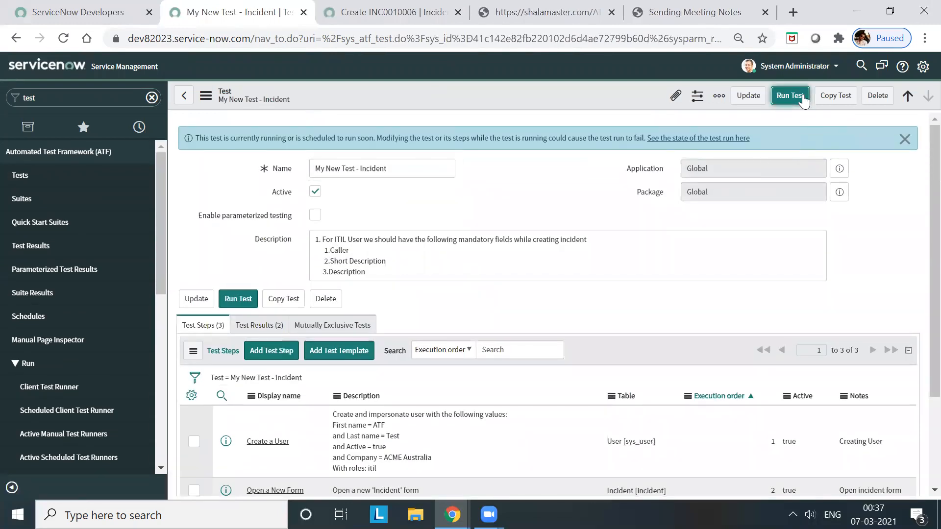
left_click(698, 206)
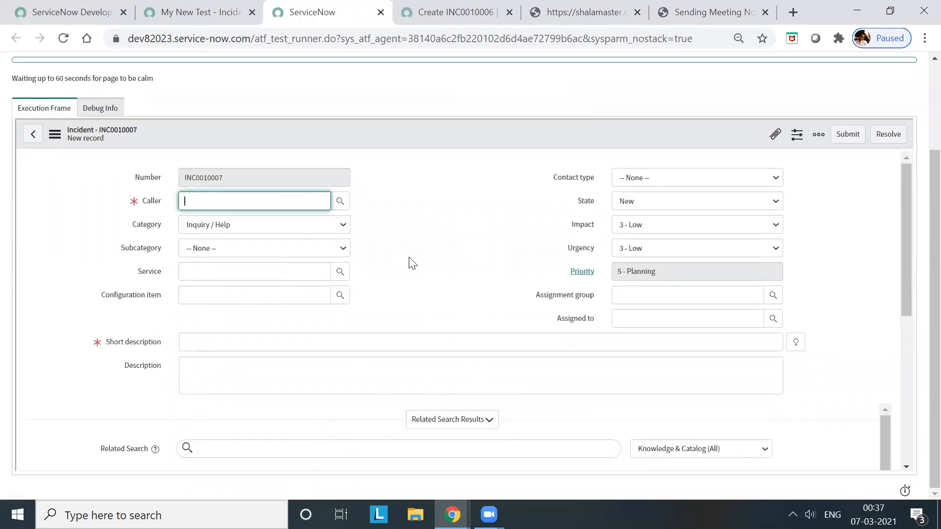
scroll(409, 263, "down", 1)
scroll(441, 275, "up", 1)
scroll(442, 280, "up", 2)
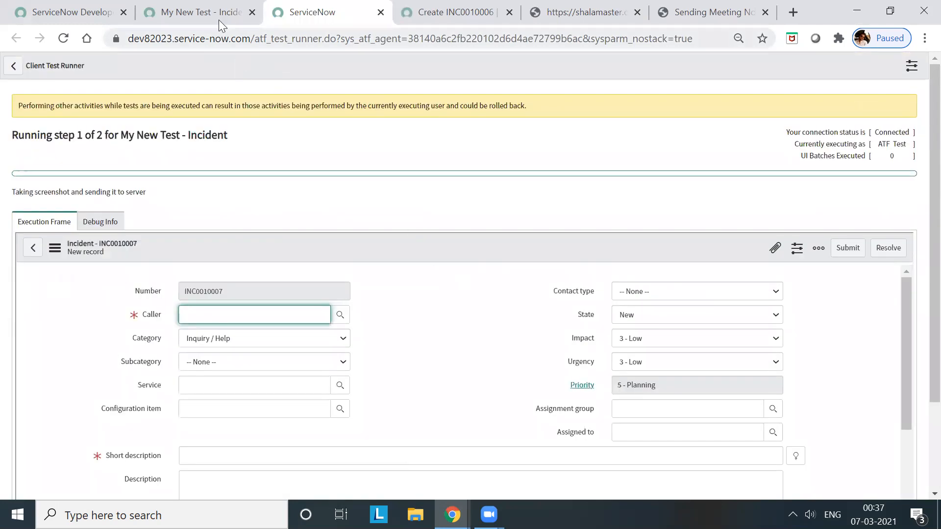
Step: Check the run's progress in the Run Test dialog and follow the incident form in the client test runner
left_click(219, 15)
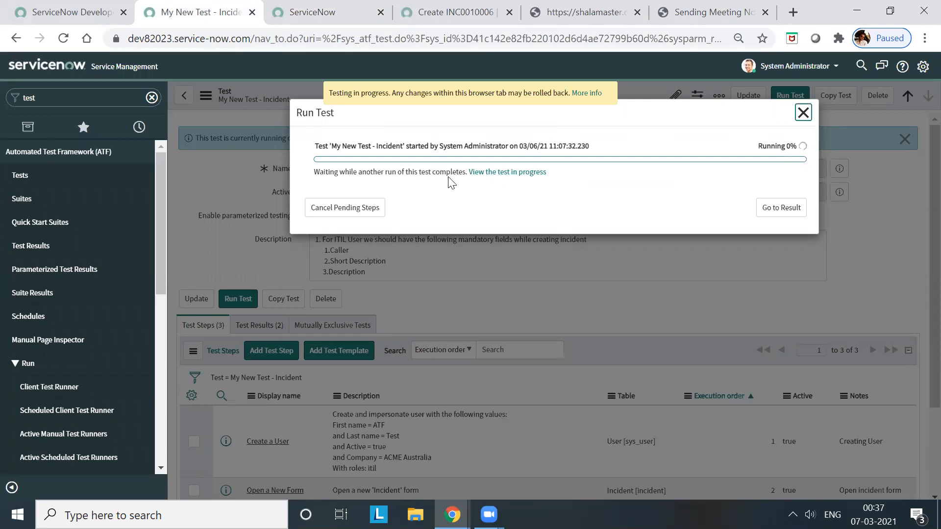
left_click(280, 22)
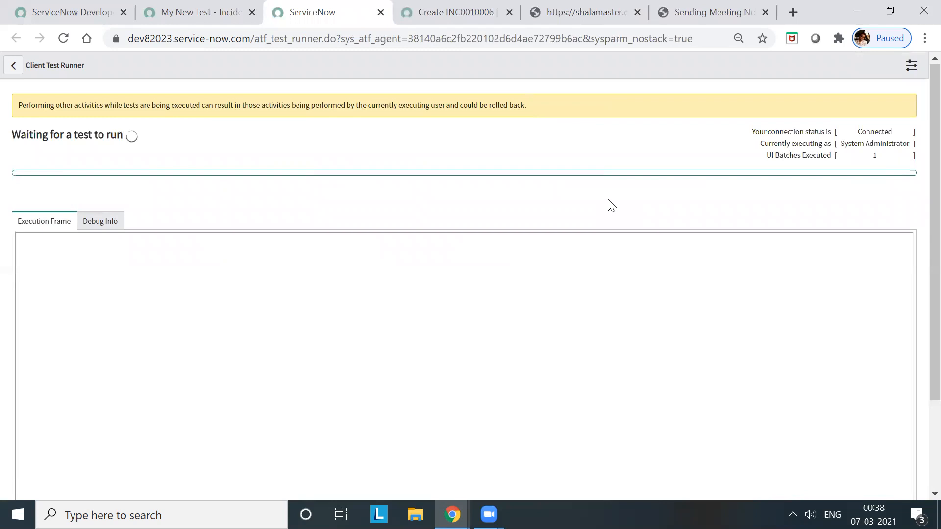
left_click(202, 11)
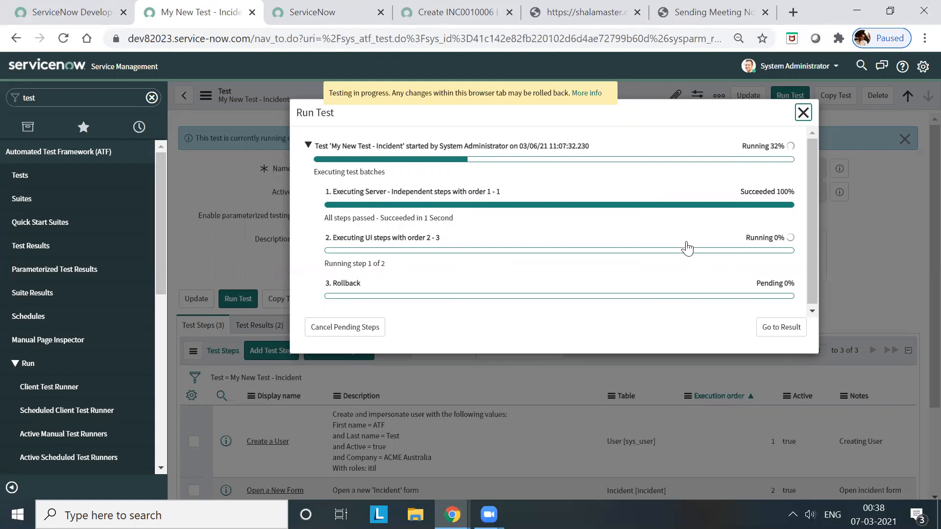
left_click(276, 22)
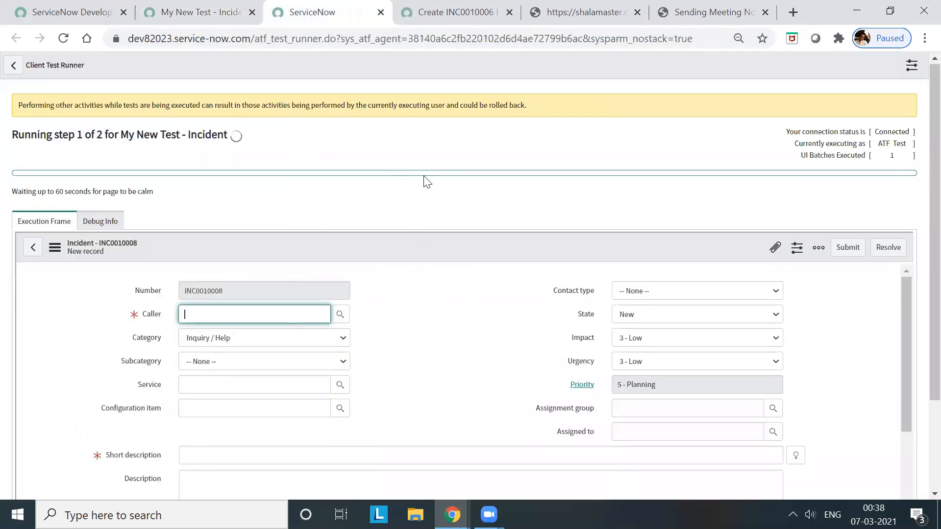
scroll(424, 191, "down", 2)
scroll(444, 288, "up", 2)
scroll(440, 286, "down", 1)
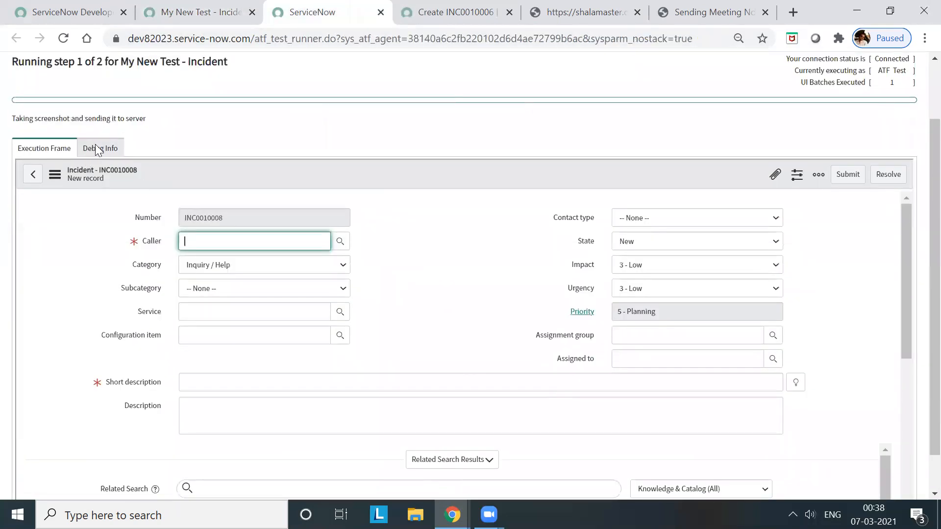
Step: Examine the client test runner's debug information, including test request and step config, and return to its execution frame
left_click(99, 150)
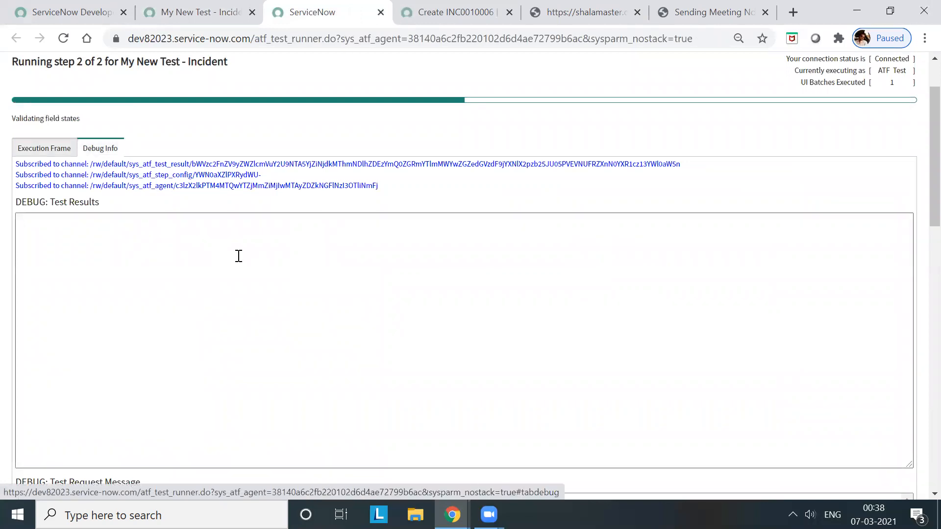
scroll(239, 256, "down", 10)
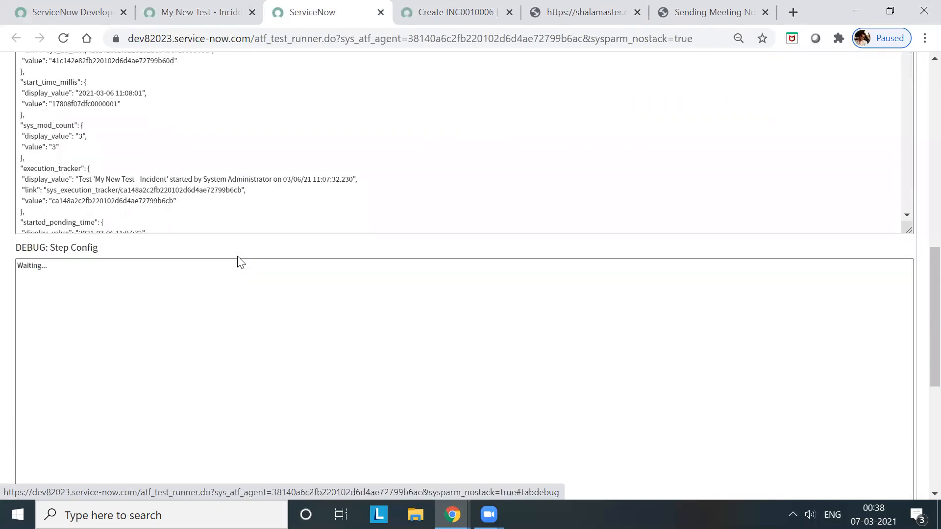
scroll(241, 262, "down", 6)
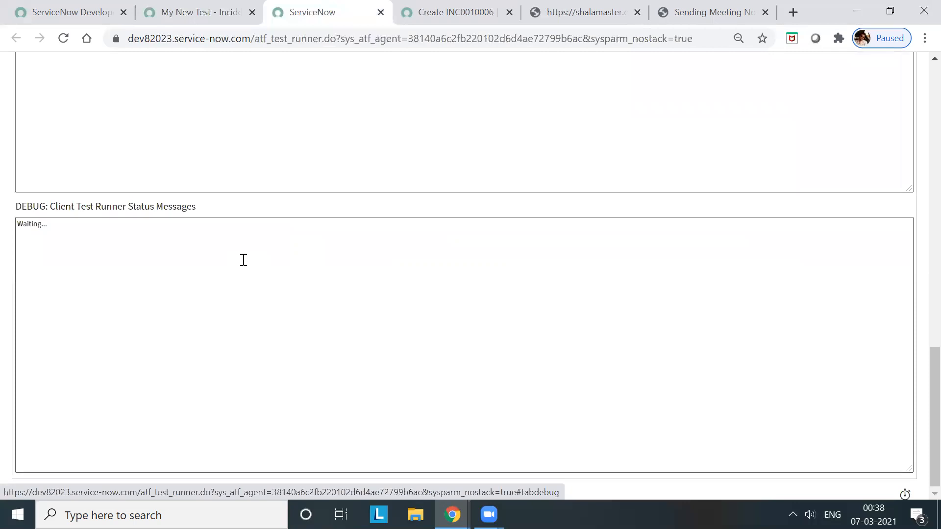
scroll(243, 260, "up", 5)
scroll(222, 280, "up", 10)
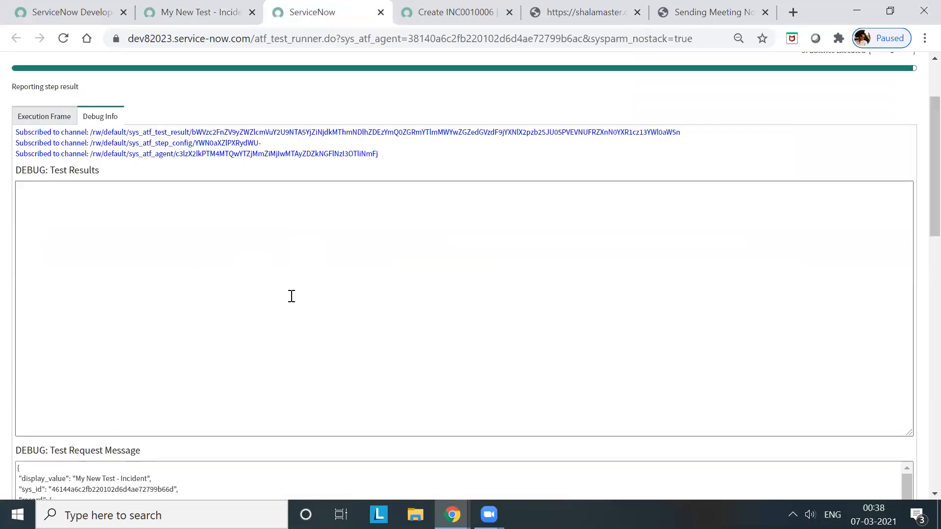
scroll(291, 296, "up", 3)
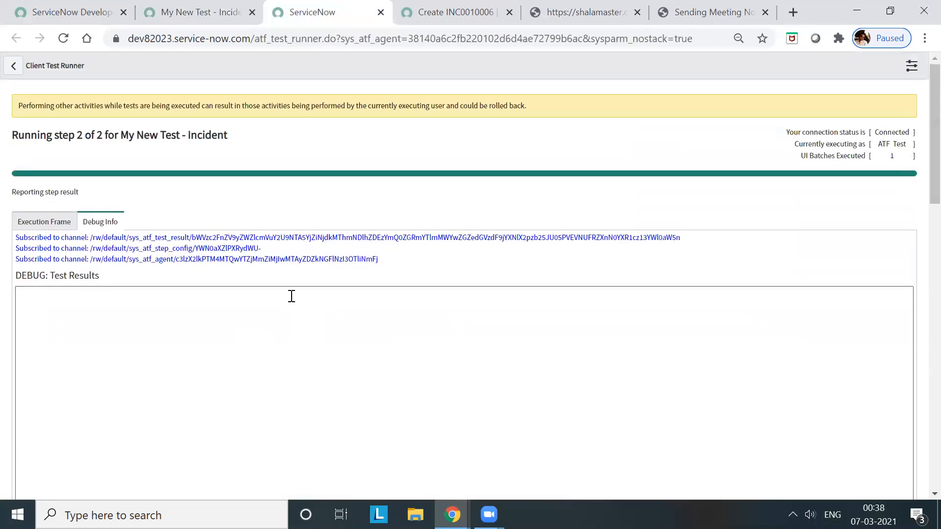
left_click(24, 227)
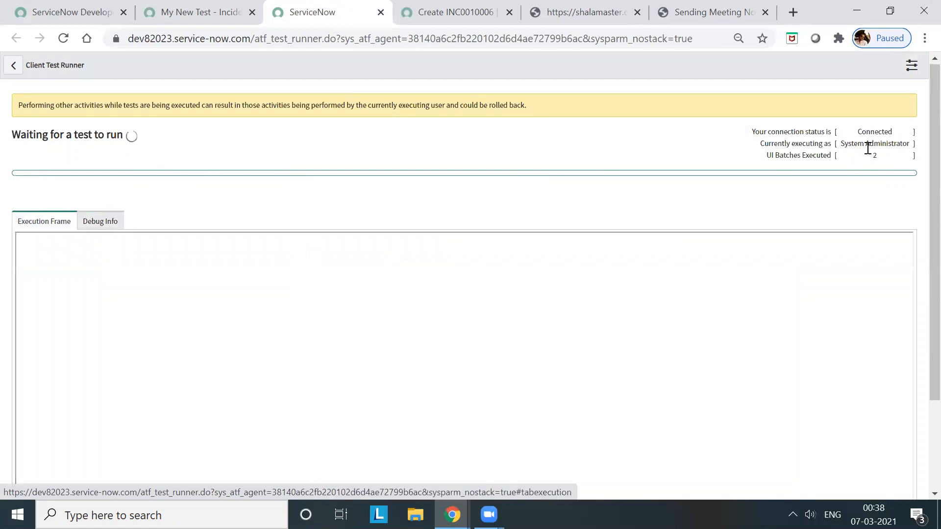
scroll(696, 198, "down", 2)
scroll(687, 203, "up", 2)
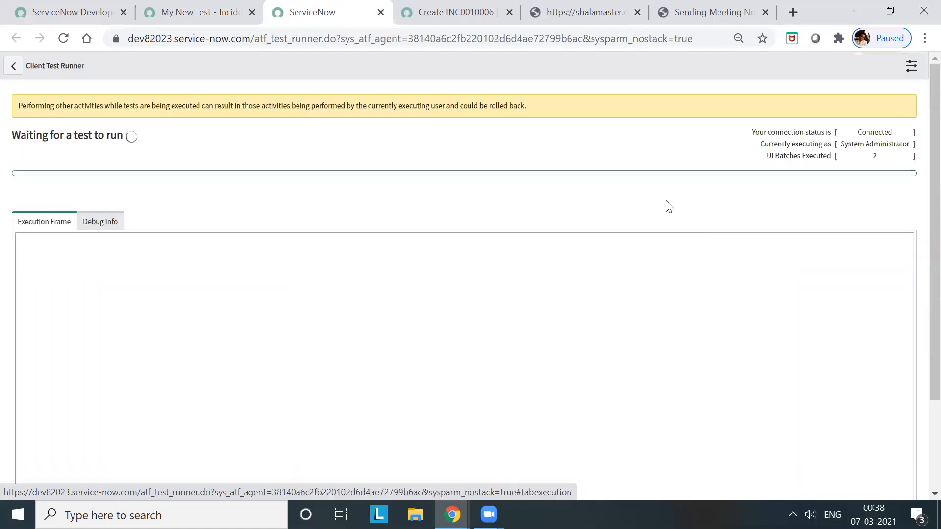
Step: Open the finished run's test result and examine its failure details and the status of each step
left_click(214, 15)
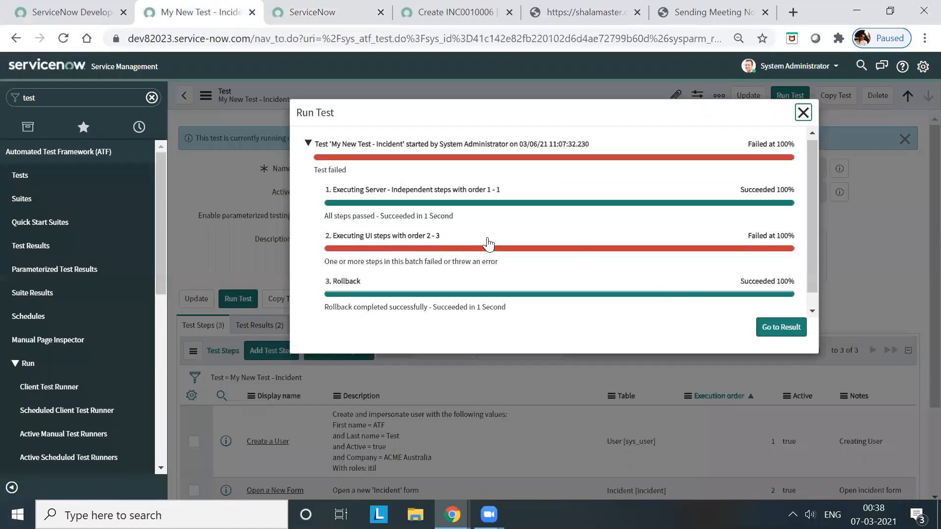
left_click(767, 327)
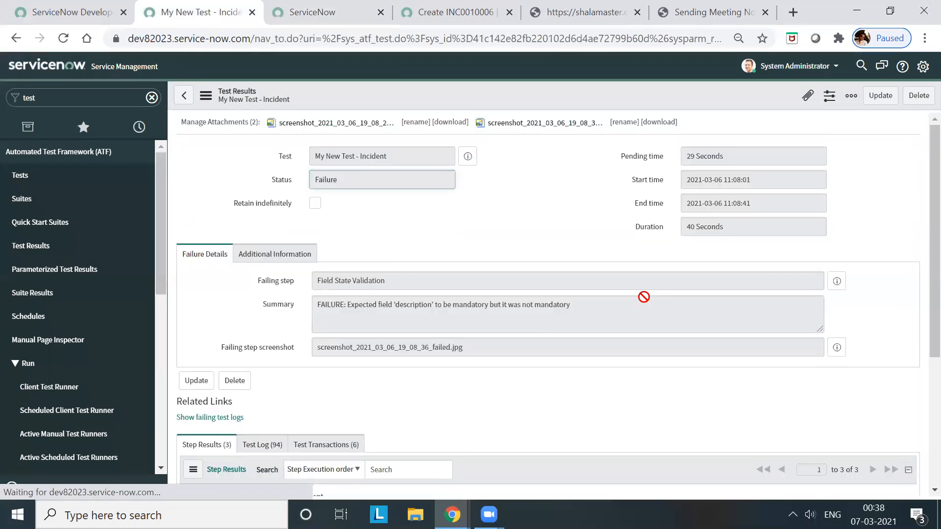
scroll(637, 318, "down", 5)
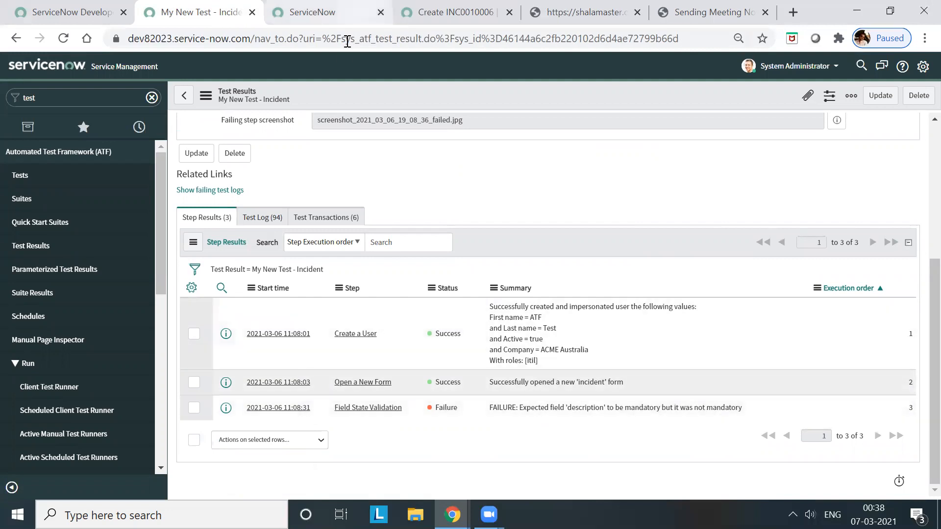
Step: Make the incident form's Description field mandatory in its dictionary entry, save it, and go back to the new incident form
key("ctrl+Tab")
left_click(409, 22)
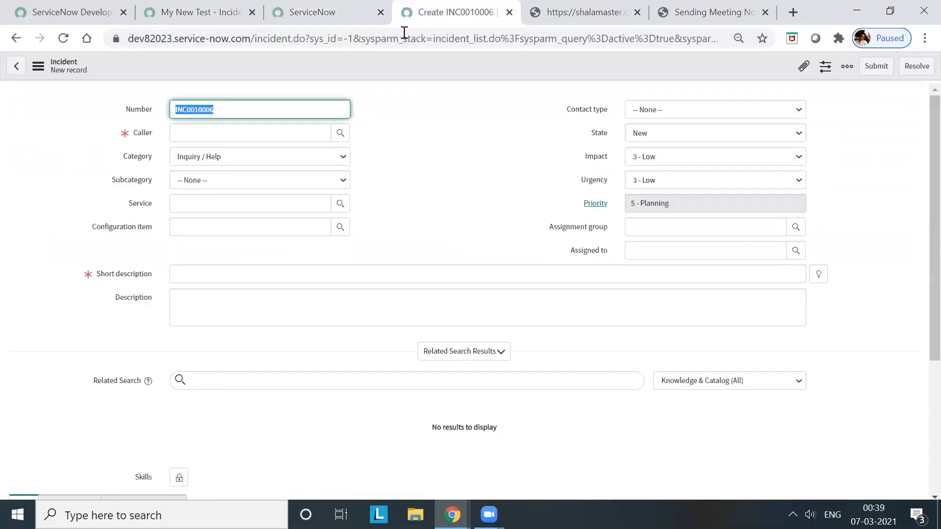
left_click(138, 297)
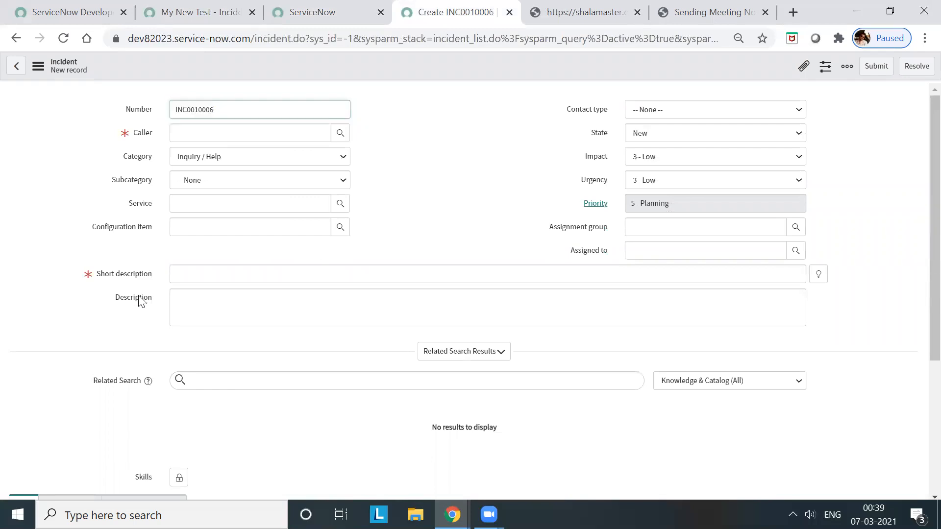
right_click(140, 299)
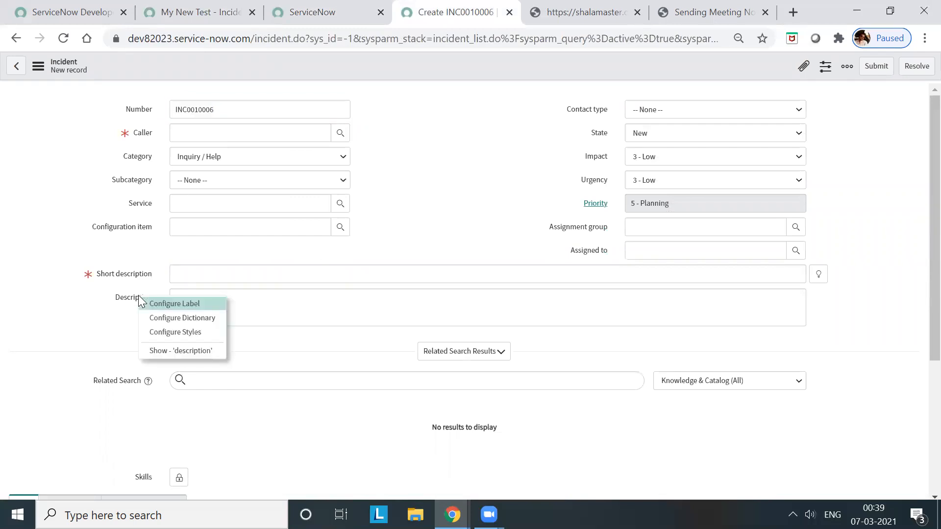
left_click(175, 317)
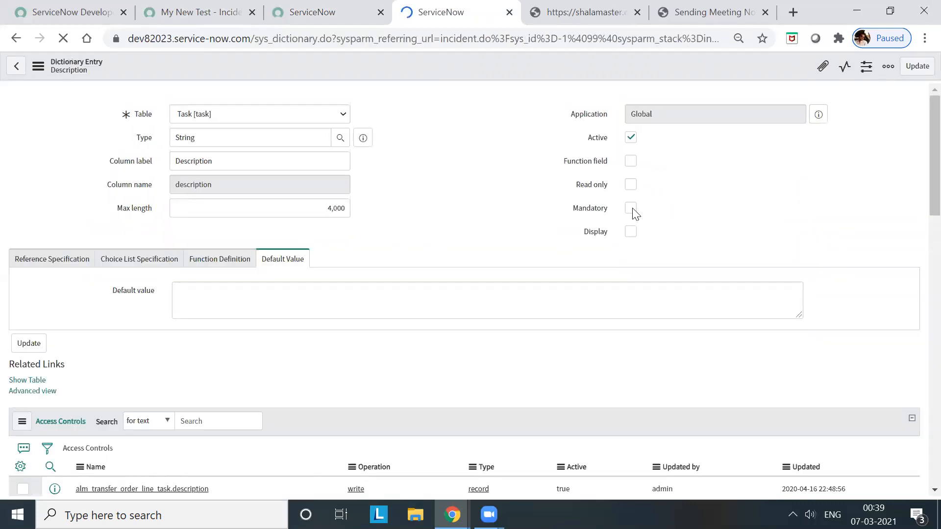
left_click(635, 248)
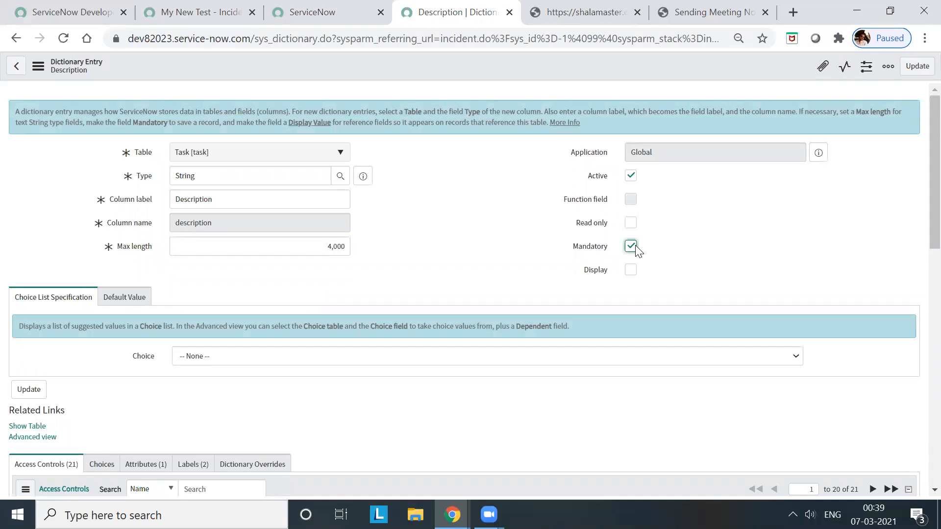
left_click(913, 72)
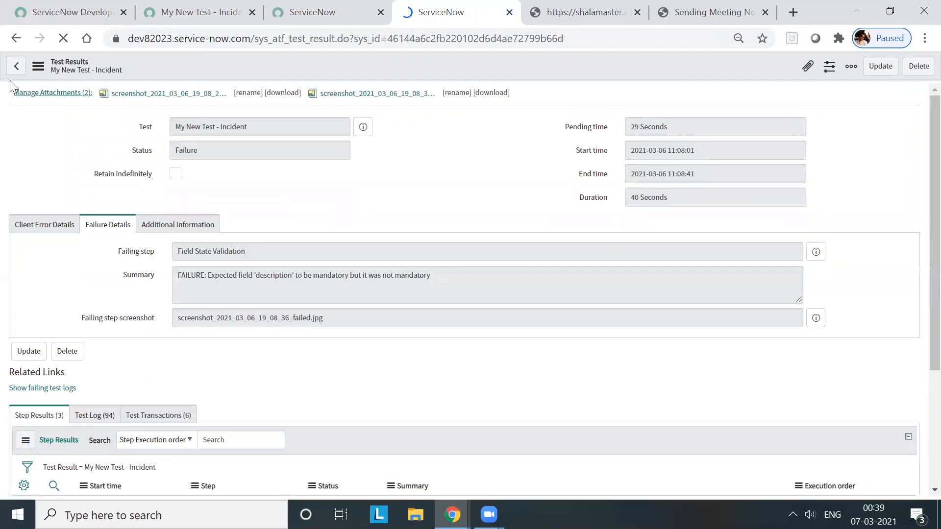
left_click(17, 39)
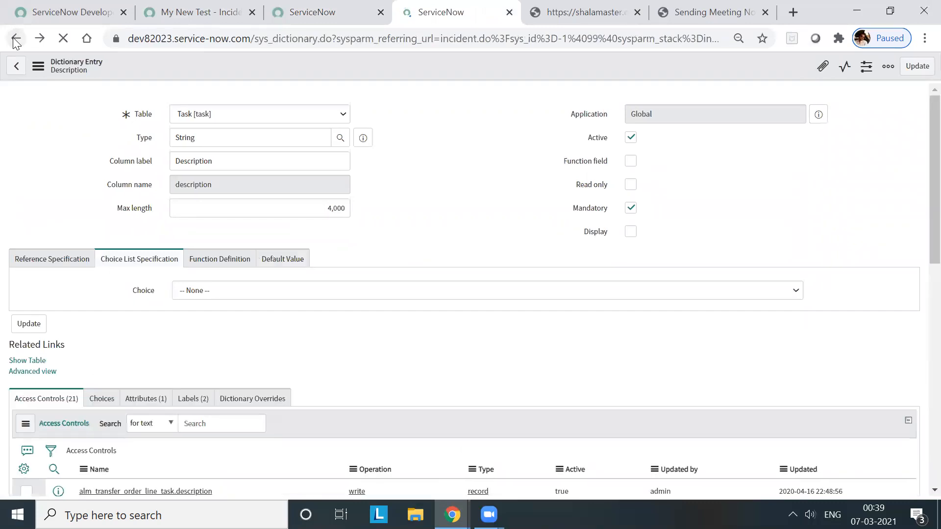
left_click(16, 39)
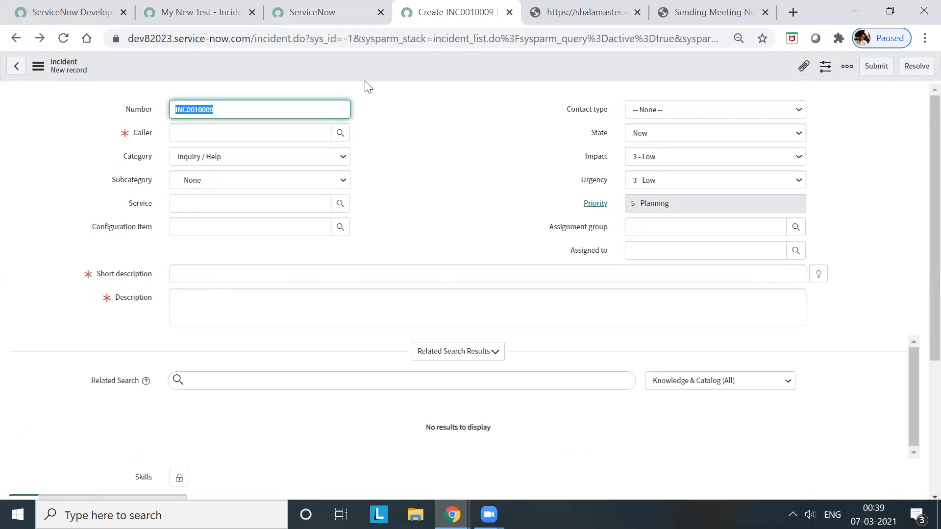
Step: Close the client test runner's browser tab and return to the My New Test - Incident result
left_click(324, 15)
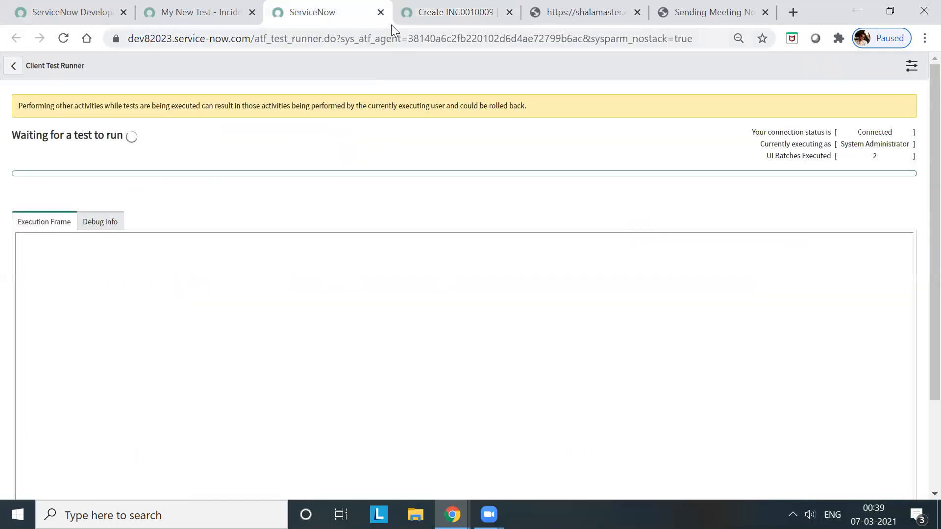
key("ctrl+w")
left_click(218, 15)
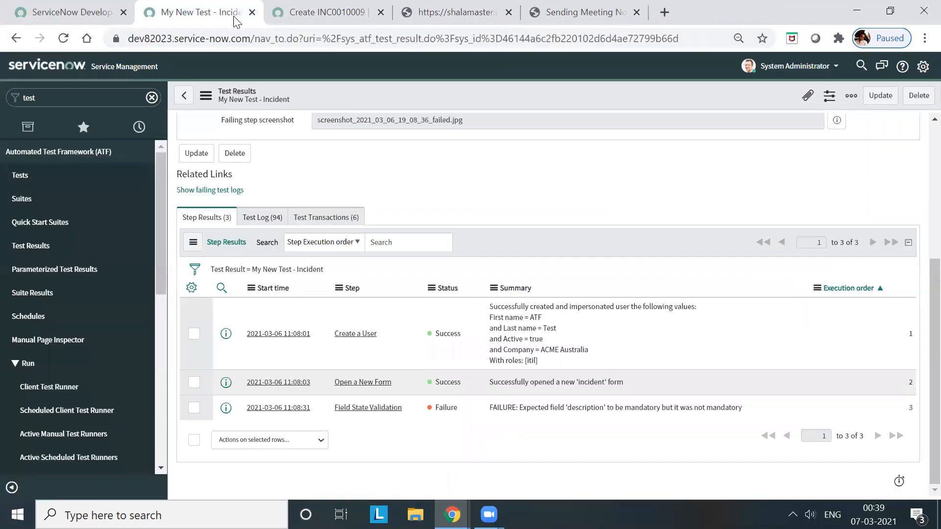
left_click(300, 22)
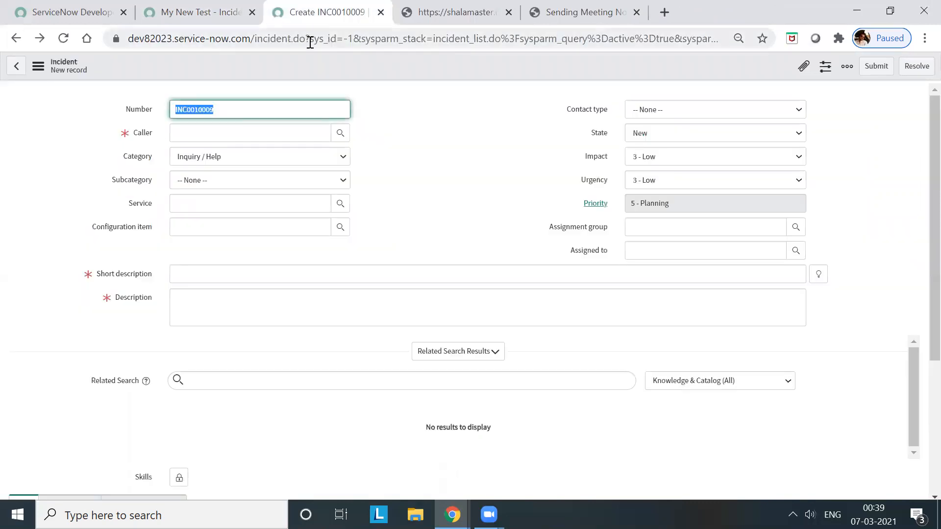
left_click(251, 38)
type("https://dev82023.service-now.com")
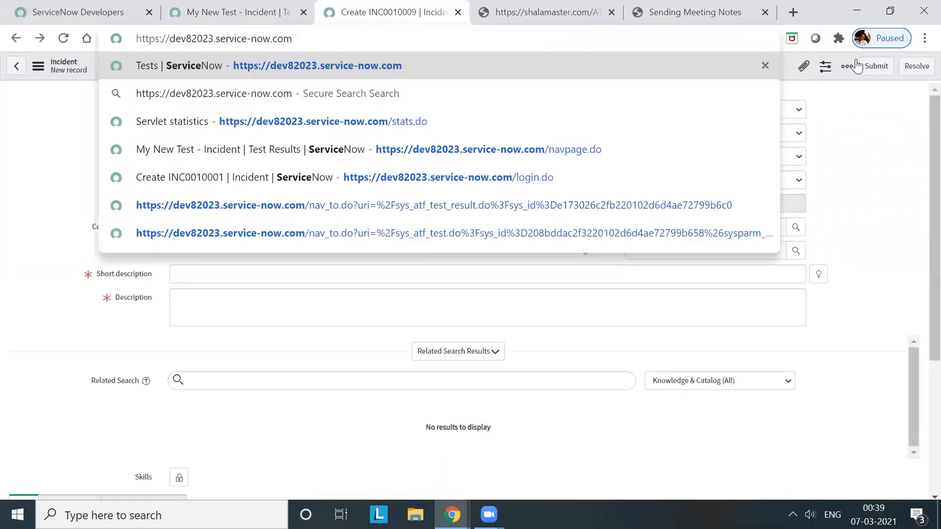
type("/cache.do")
key("Return")
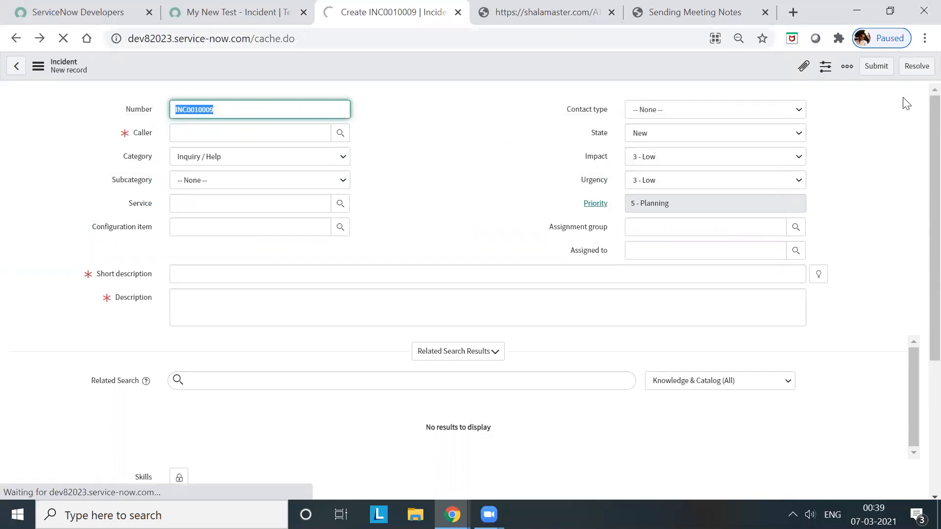
left_click(15, 39)
Step: Reload the page showing the failed test result and open its related My New Test - Incident test record
left_click(210, 11)
left_click(389, 43)
key("Return")
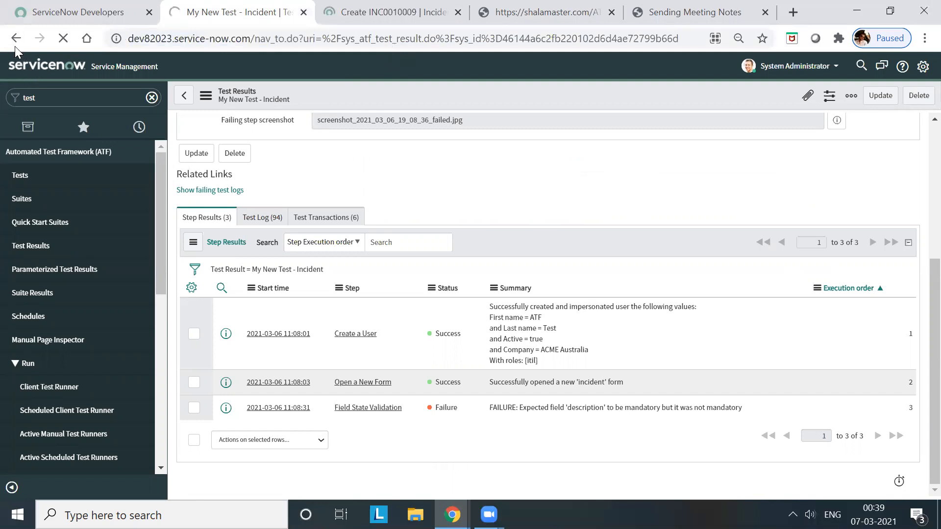
left_click(39, 181)
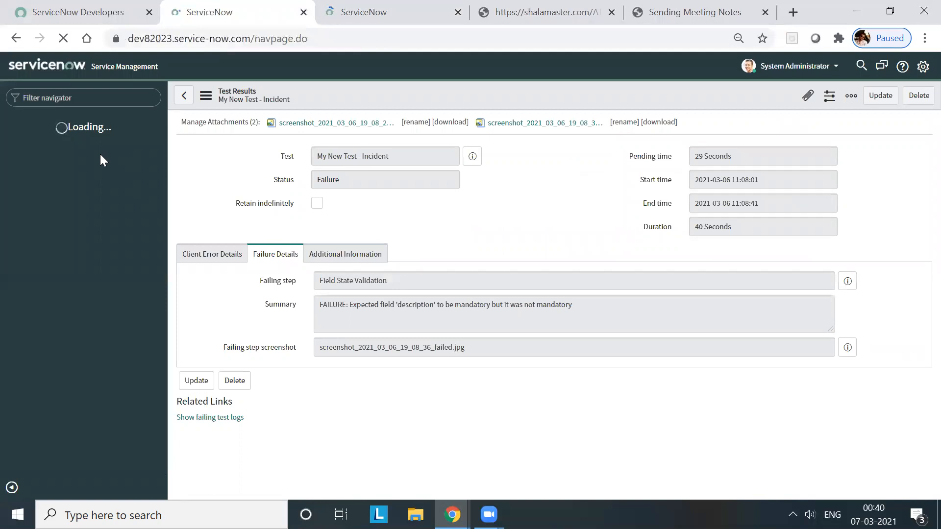
left_click(473, 158)
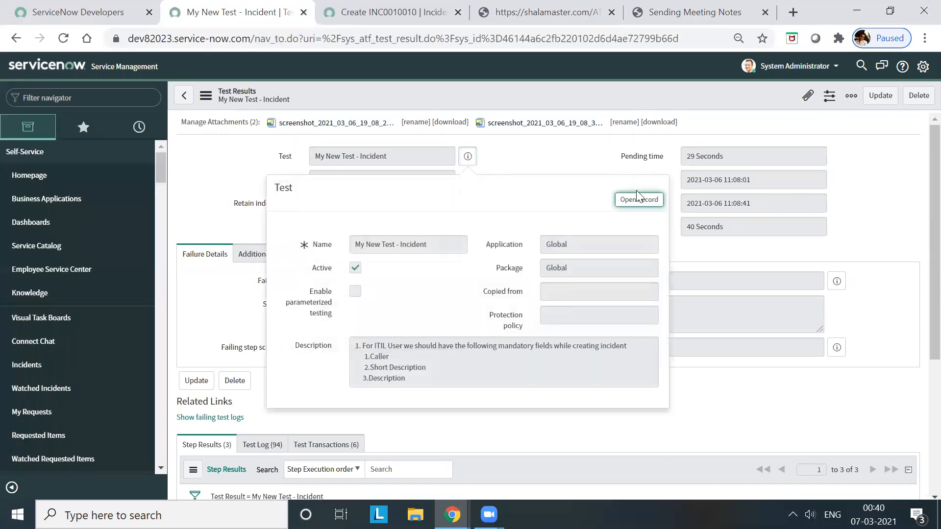
left_click(630, 208)
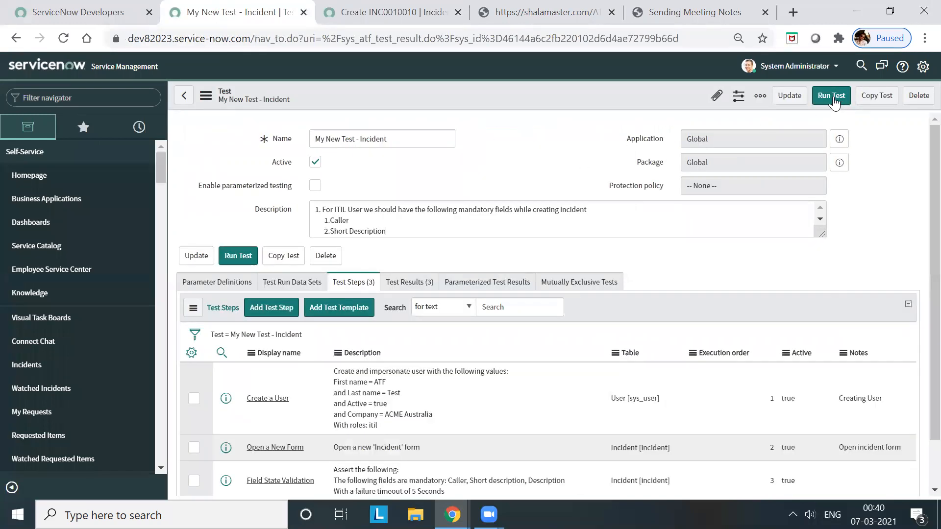
Step: Run My New Test - Incident in a new test runner and watch the incident form steps execute
left_click(832, 96)
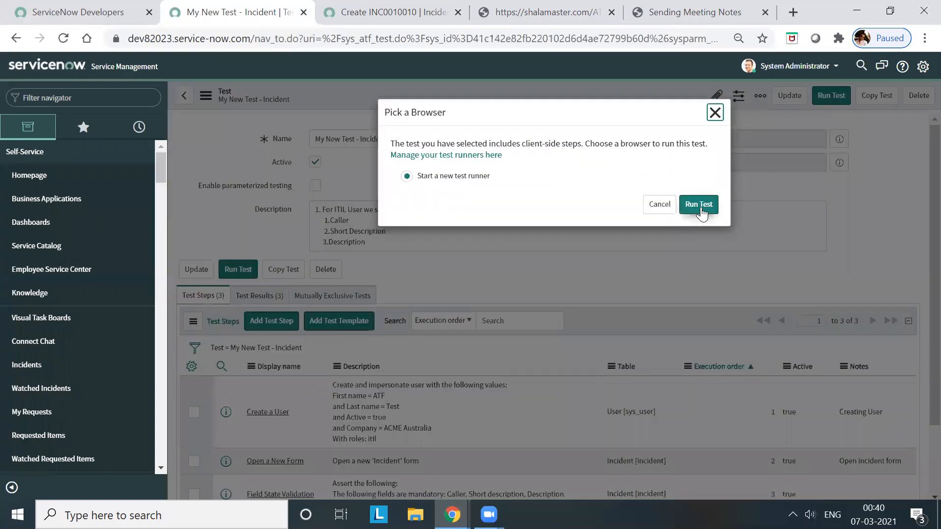
left_click(698, 205)
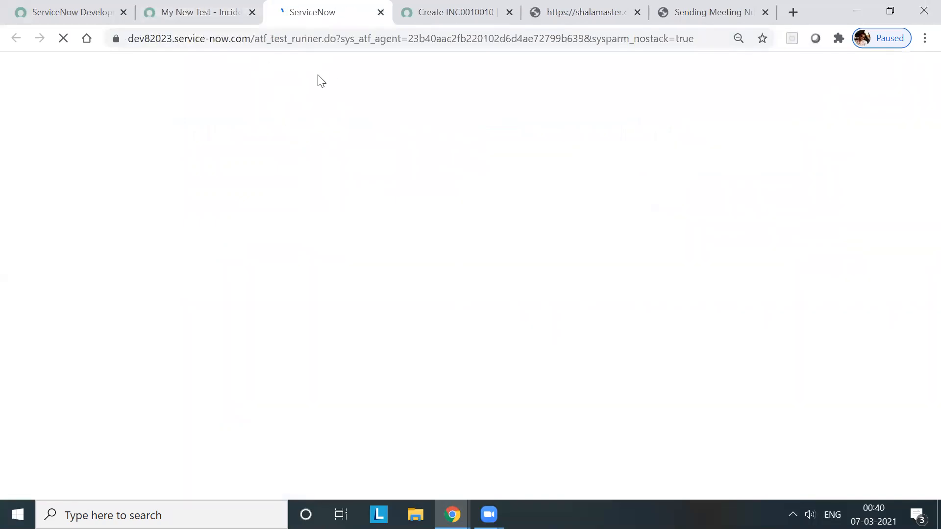
left_click(222, 18)
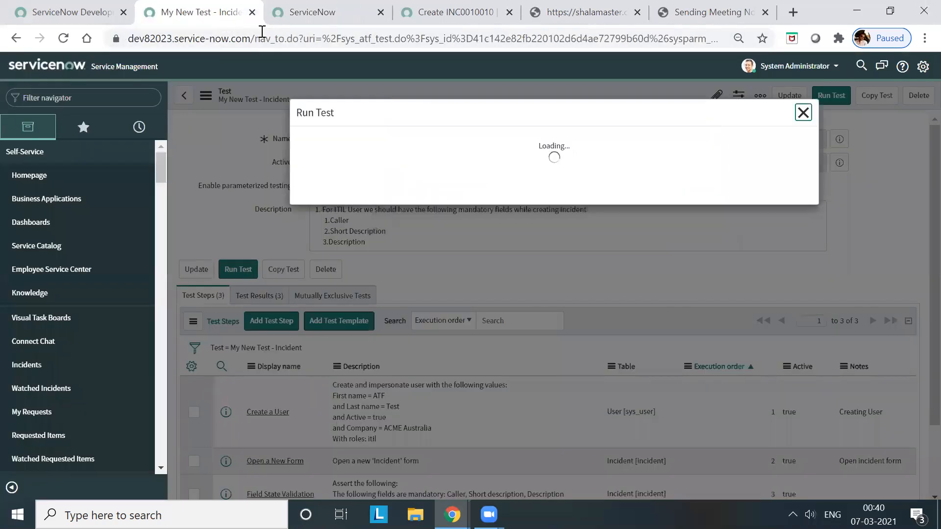
left_click(308, 23)
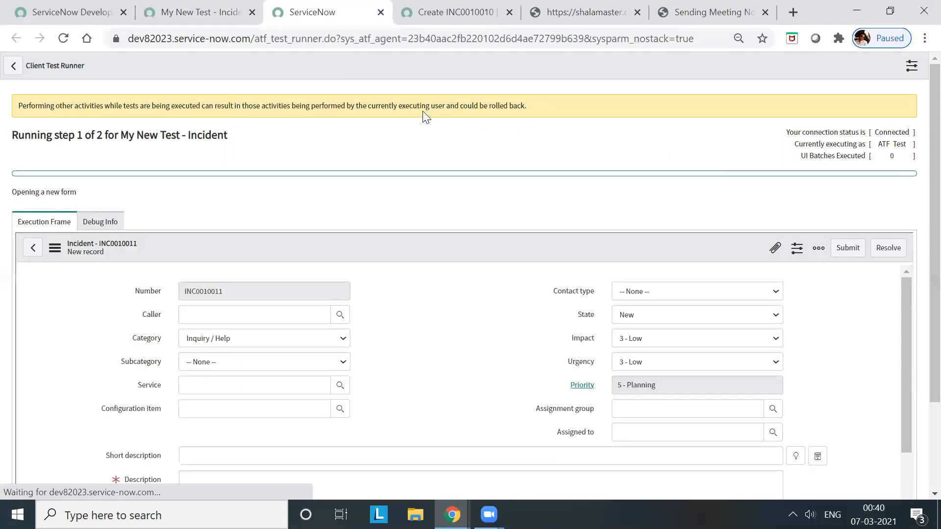
scroll(485, 166, "down", 1)
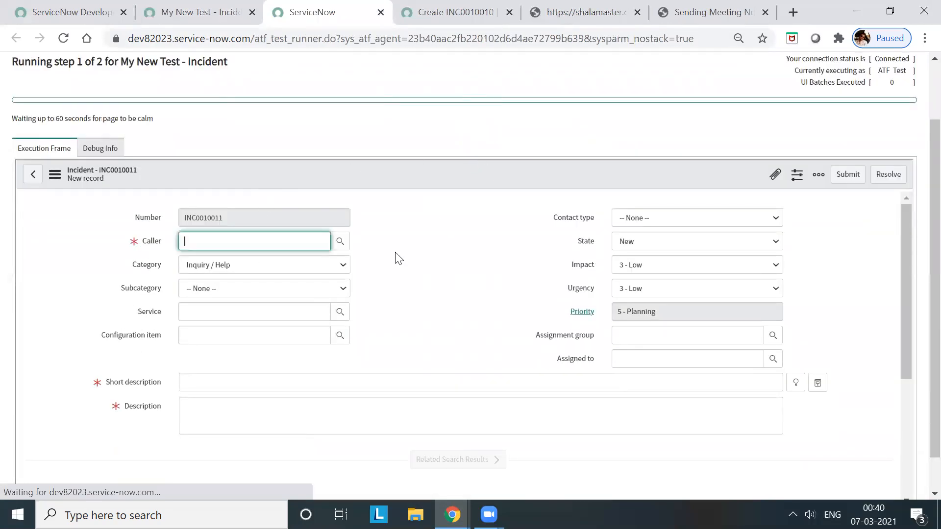
scroll(520, 181, "up", 1)
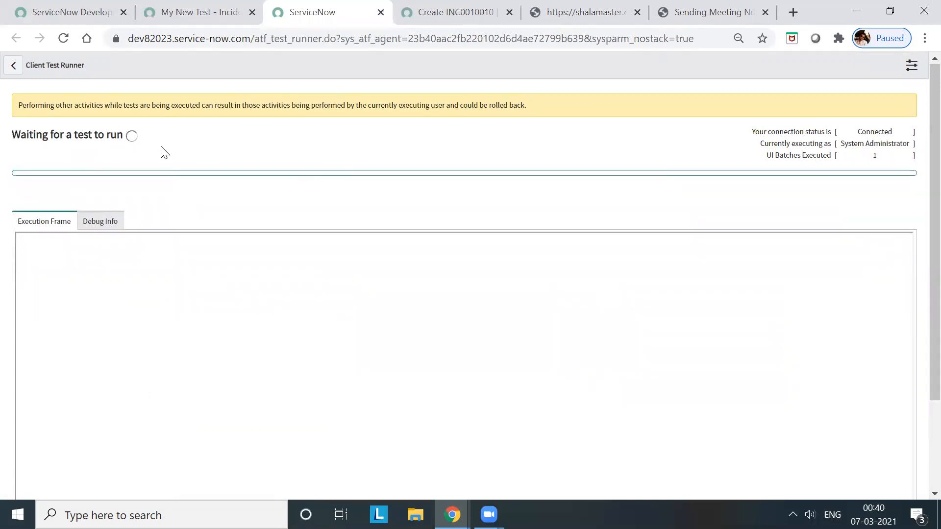
Step: Check the test run's progress through rollback, open its result, and examine the status of each step
left_click(200, 12)
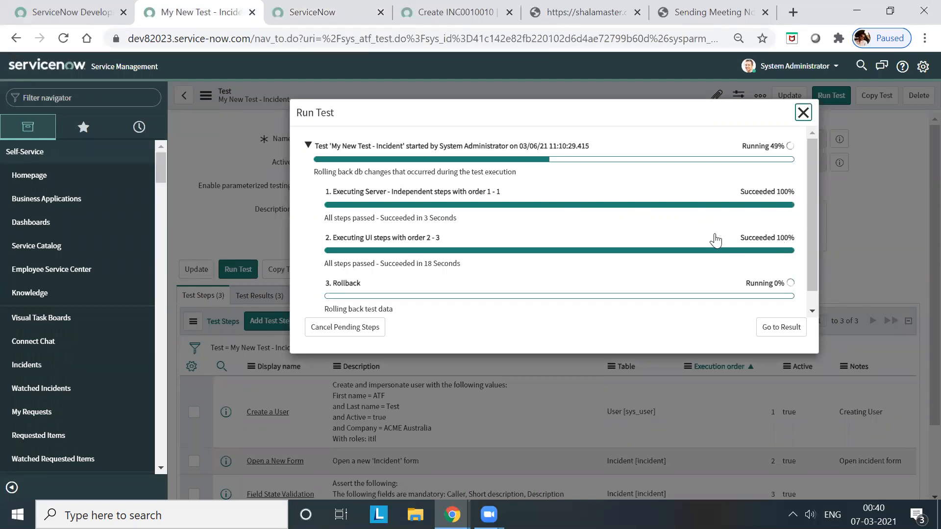
scroll(637, 245, "down", 1)
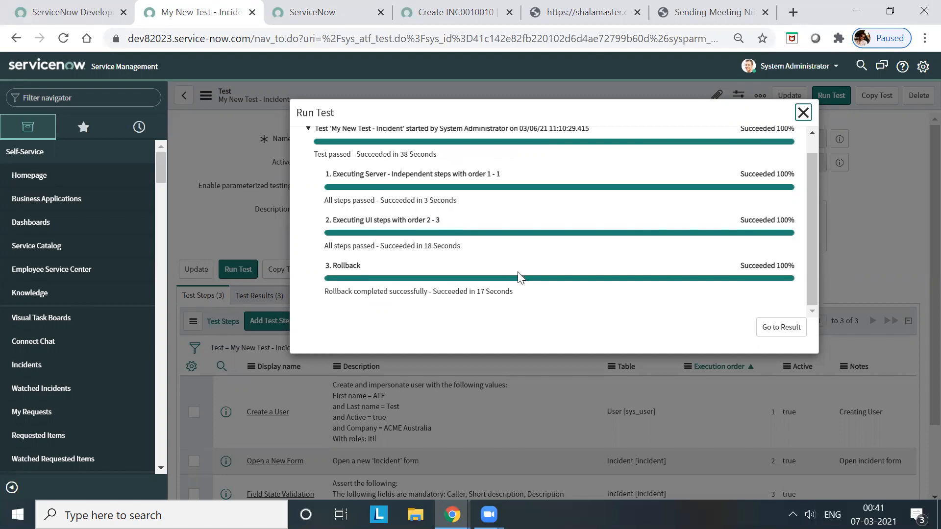
scroll(539, 260, "up", 1)
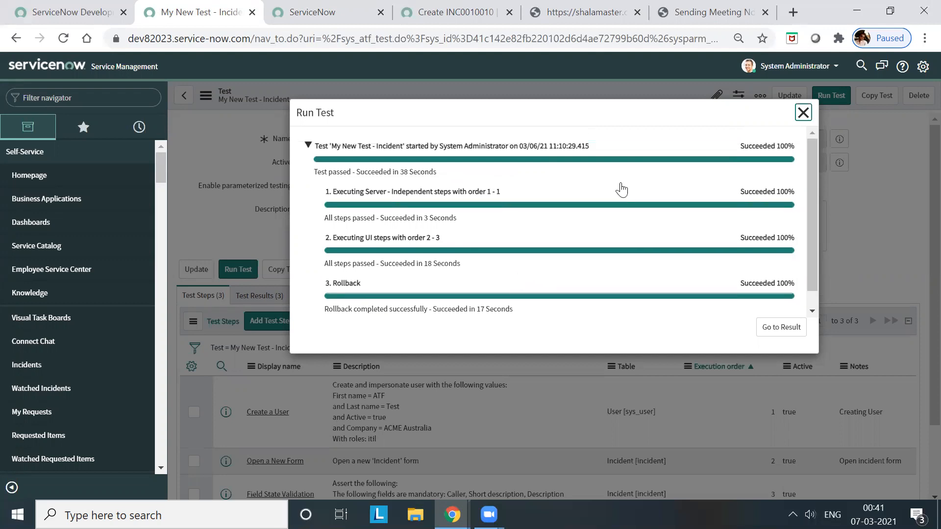
left_click(770, 326)
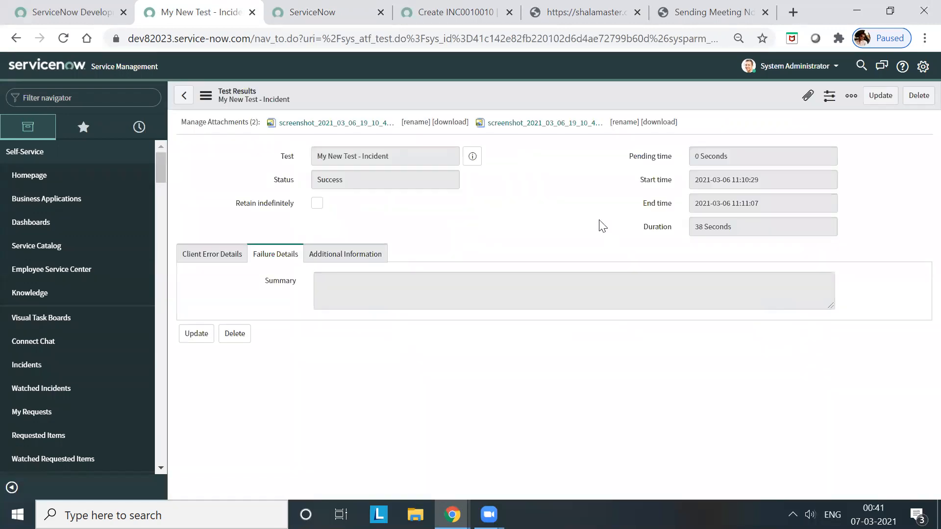
scroll(599, 225, "down", 3)
scroll(600, 224, "down", 3)
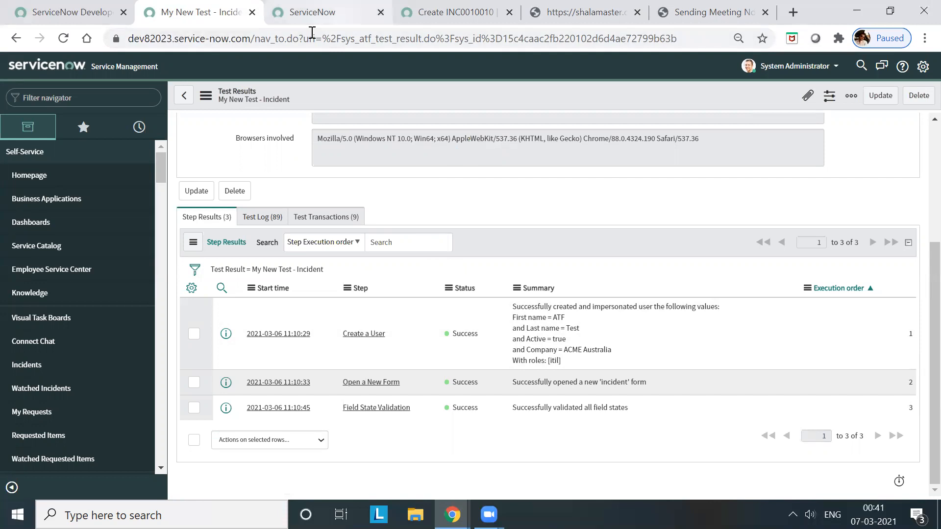
Step: Close the client test runner's browser tab and open the My New Test - Incident record from the test result
left_click(312, 13)
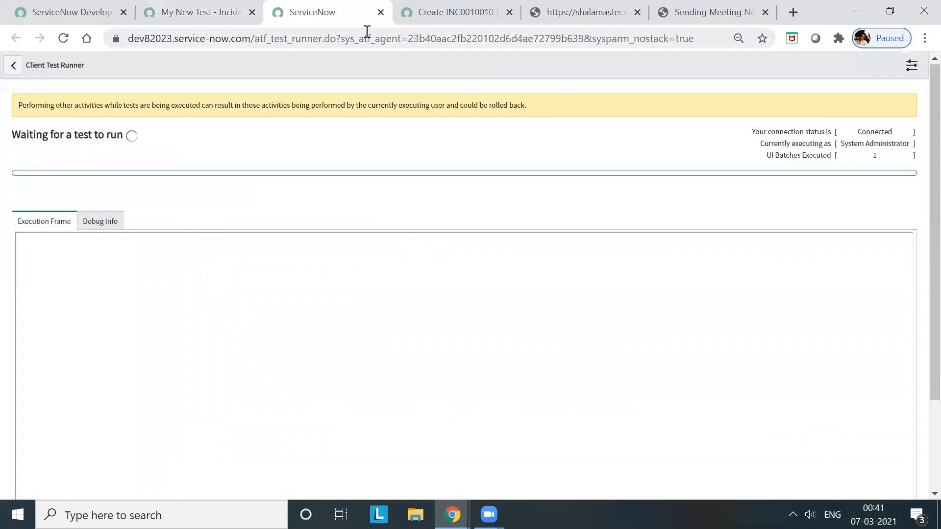
left_click(380, 12)
scroll(313, 203, "up", 4)
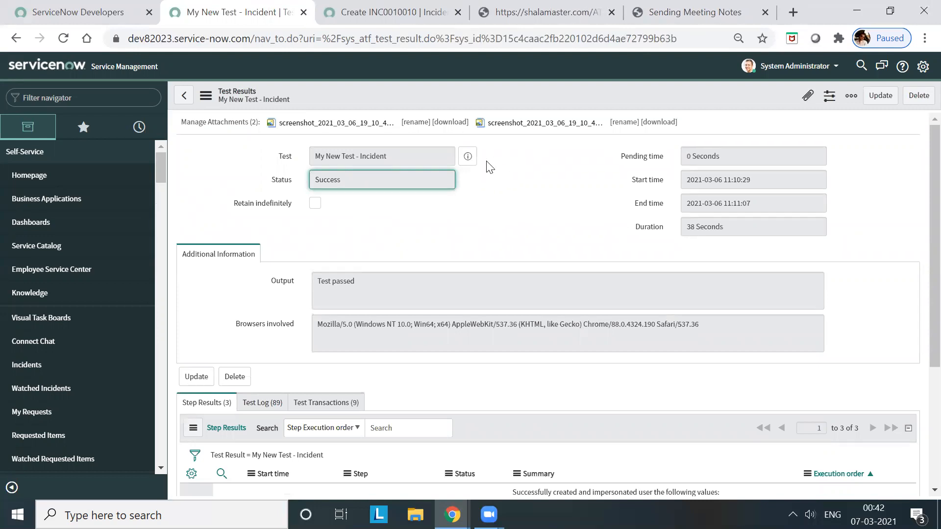
left_click(469, 157)
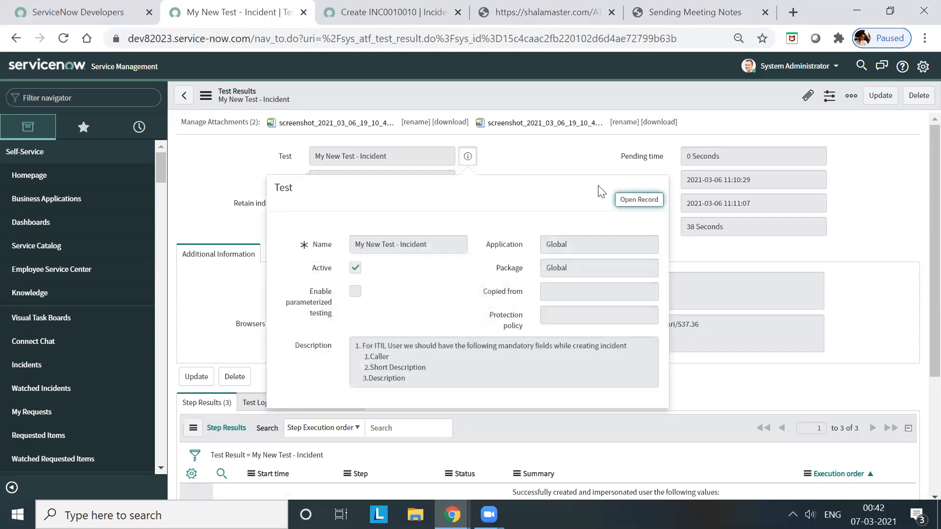
left_click(625, 205)
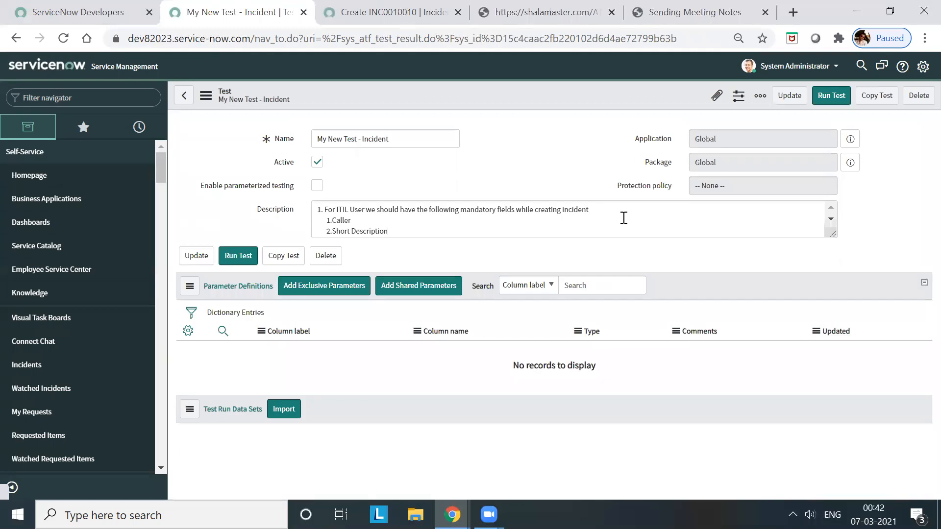